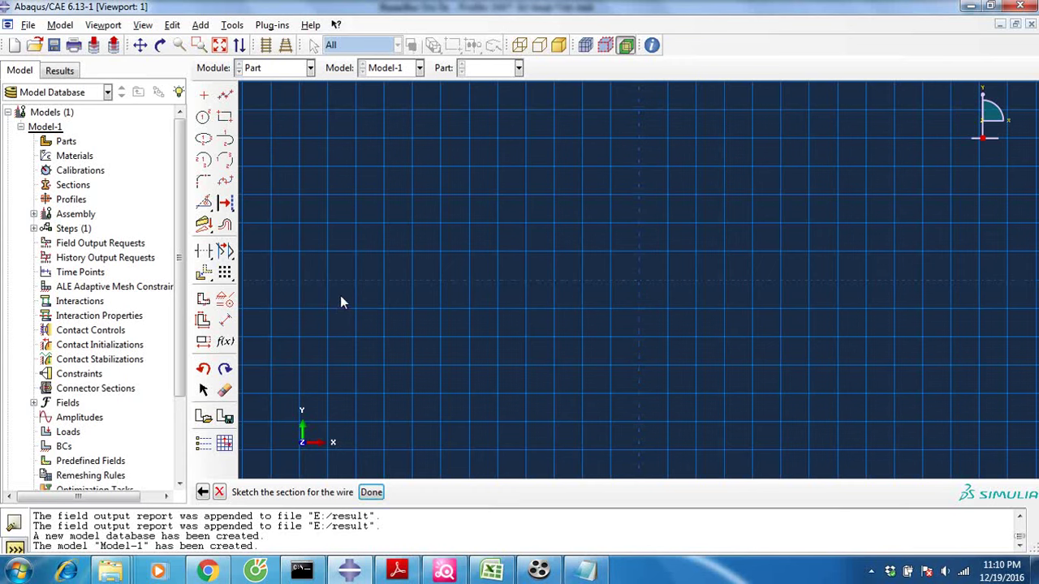
Place isolated sketch points along the horizontal axis at x = -2, -1, 0, 1 and 2
left_click(205, 98)
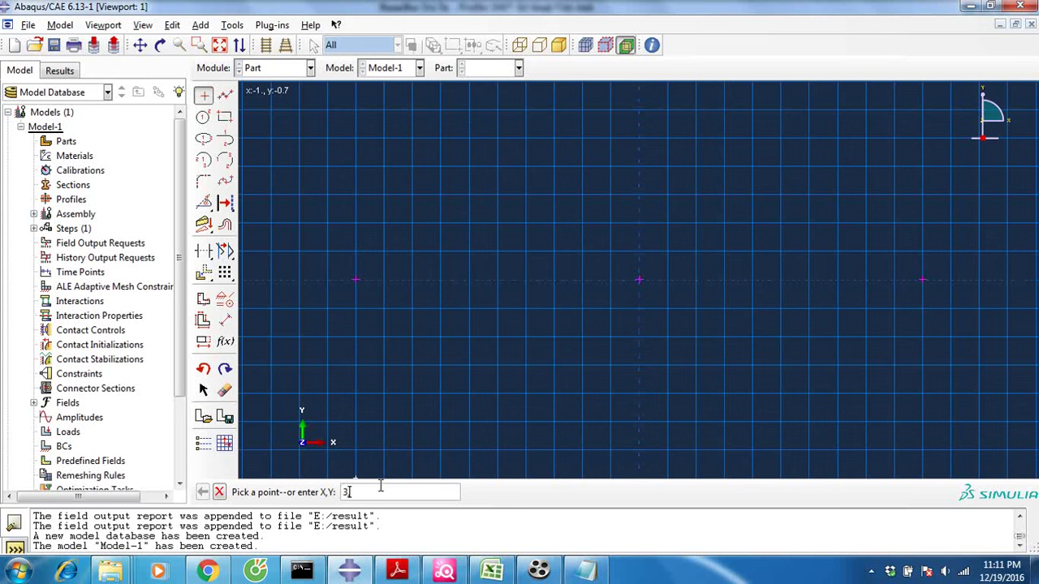
scroll(554, 400, "down", 3)
scroll(625, 363, "down", 1)
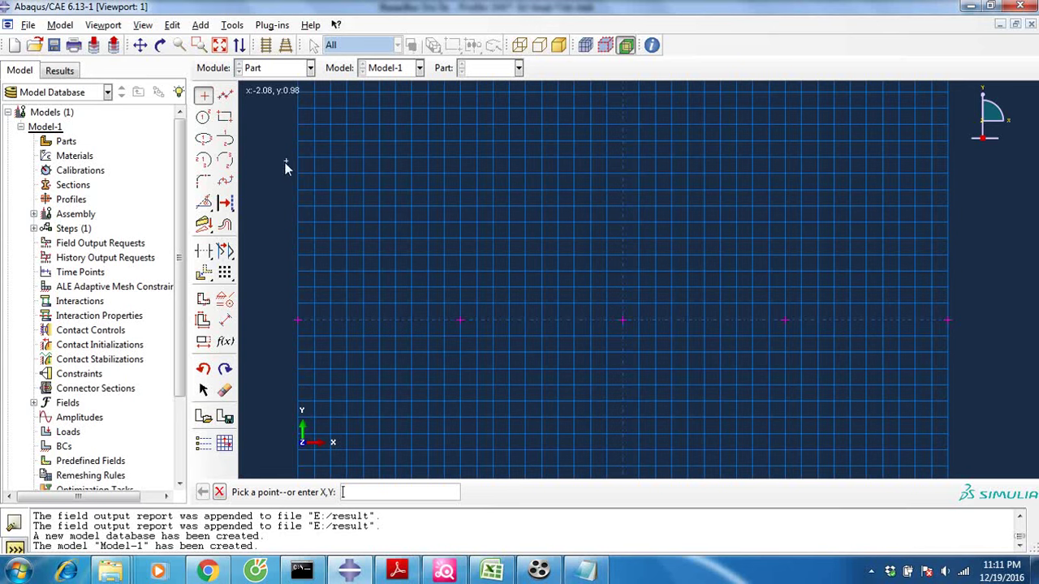
Draw 60° angled construction lines through the points at x = -2, -1, 0 and 1
left_click(205, 204)
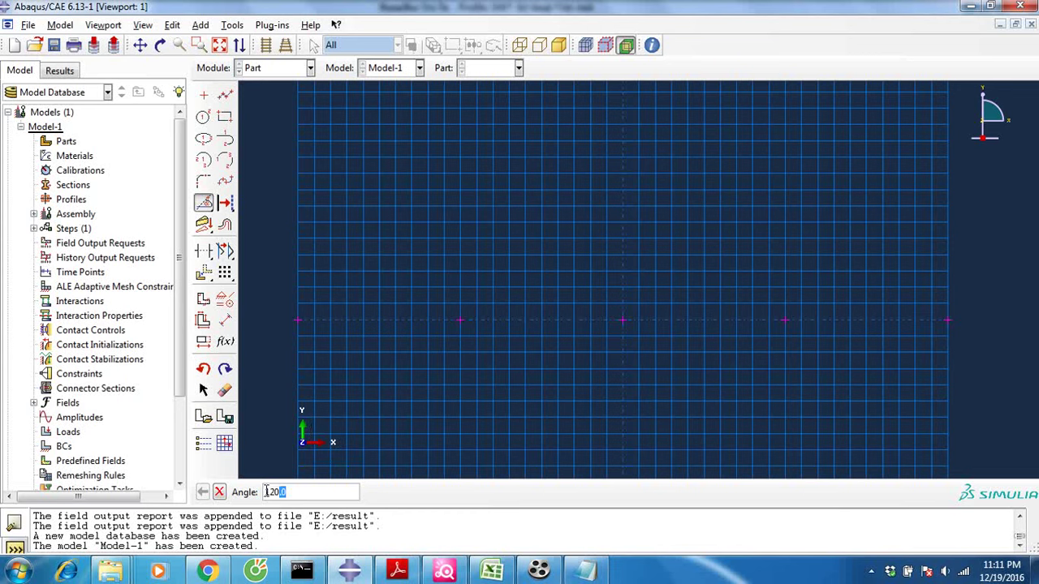
type("60")
key("Return")
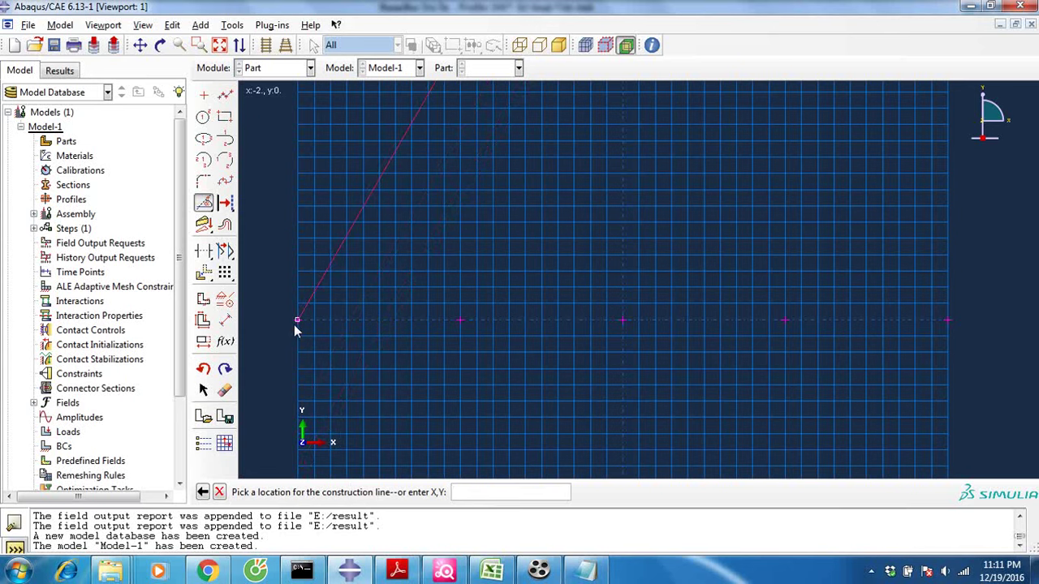
left_click(297, 320)
left_click(459, 322)
left_click(622, 321)
left_click(785, 324)
key("Escape")
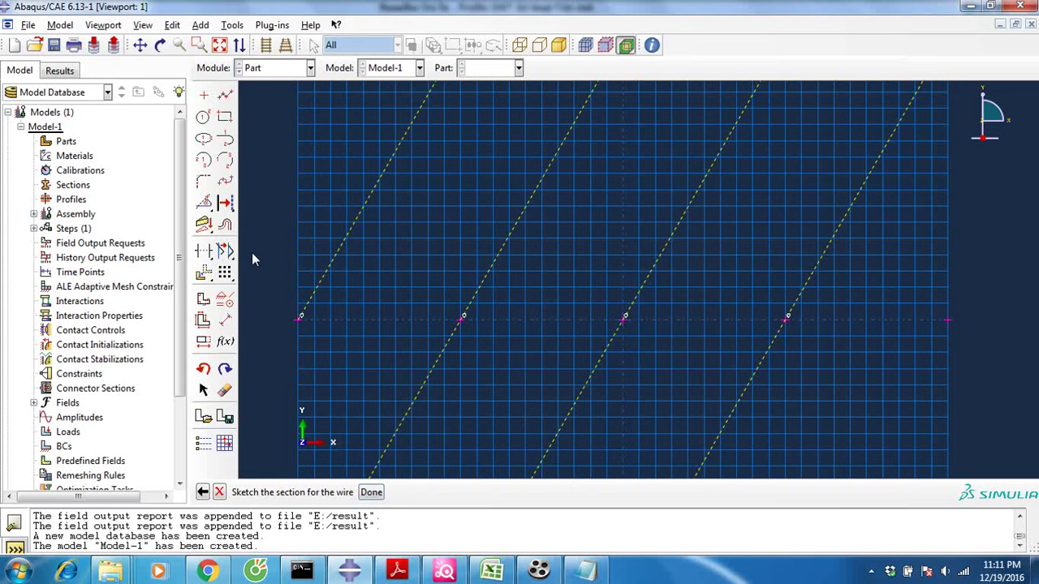
Draw 120° angled construction lines through the points at x = 2, 1, 0 and -1
left_click(204, 203)
type("120")
key("Return")
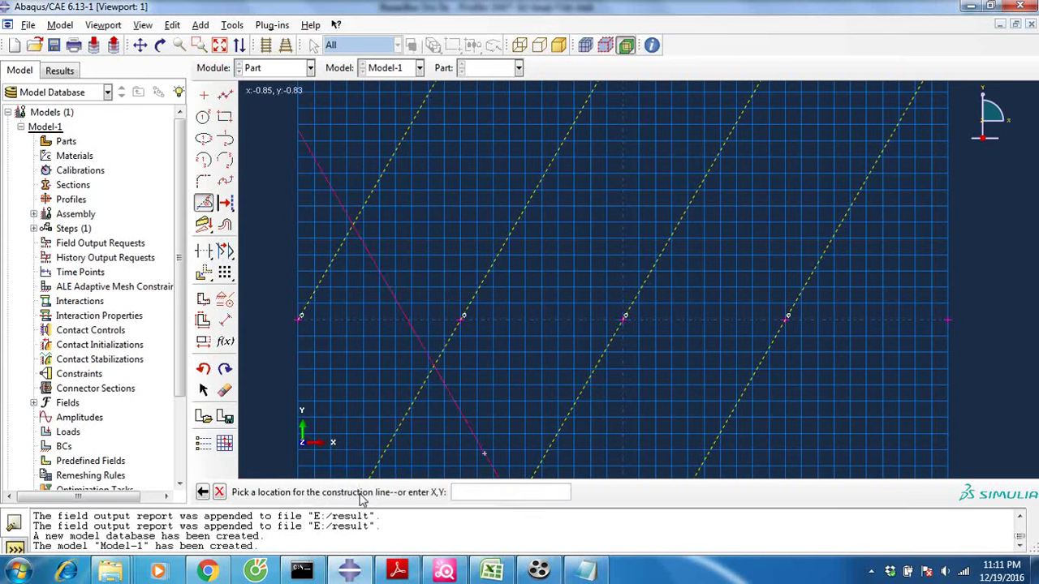
left_click(946, 318)
left_click(788, 318)
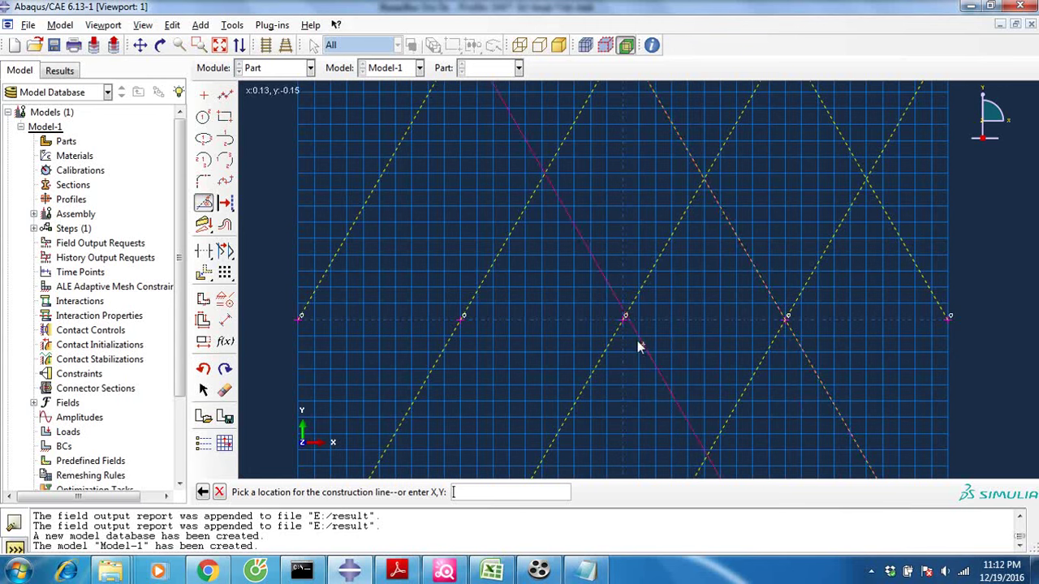
left_click(625, 318)
left_click(461, 319)
key("Escape")
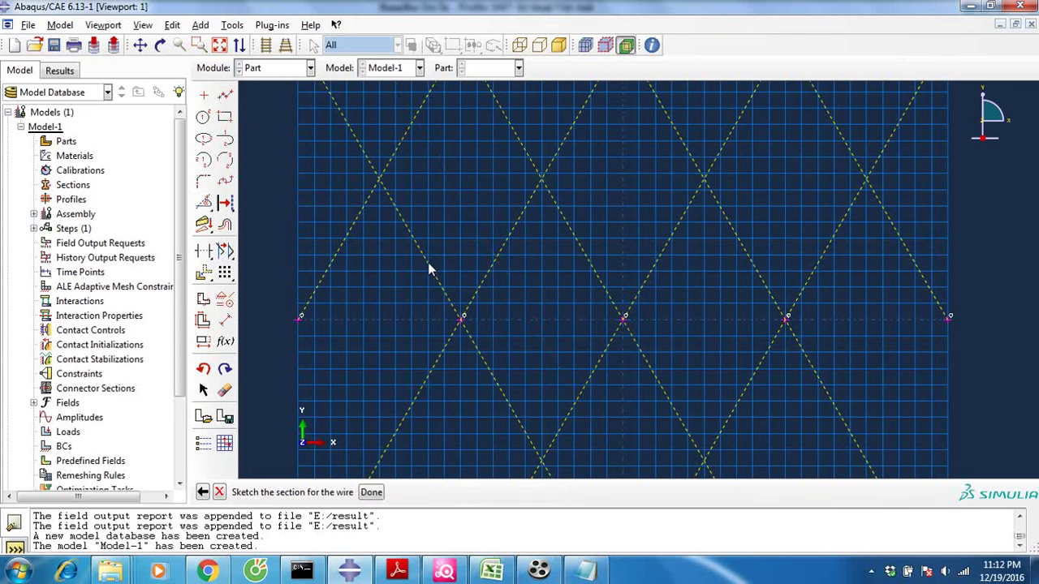
Draw connected lines from the leftmost point up through the four upper construction-line intersections and down to the rightmost point
left_click(225, 95)
left_click(300, 321)
left_click(380, 179)
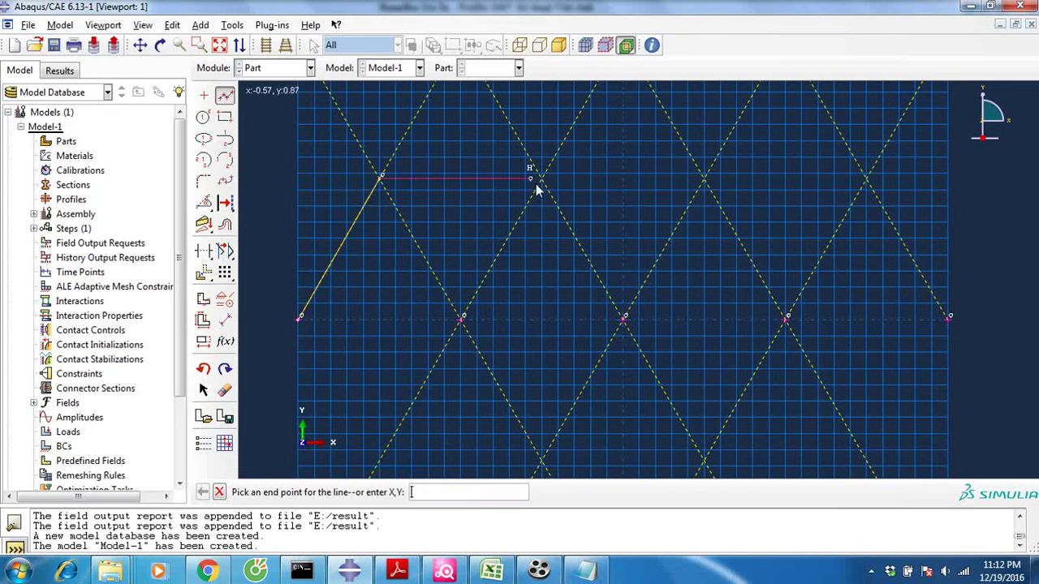
left_click(543, 178)
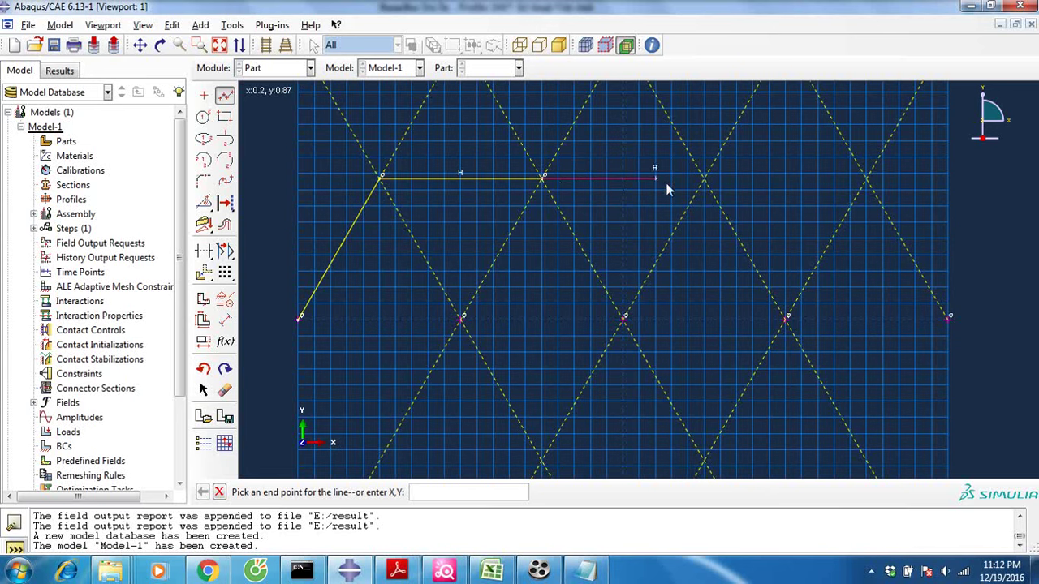
left_click(705, 179)
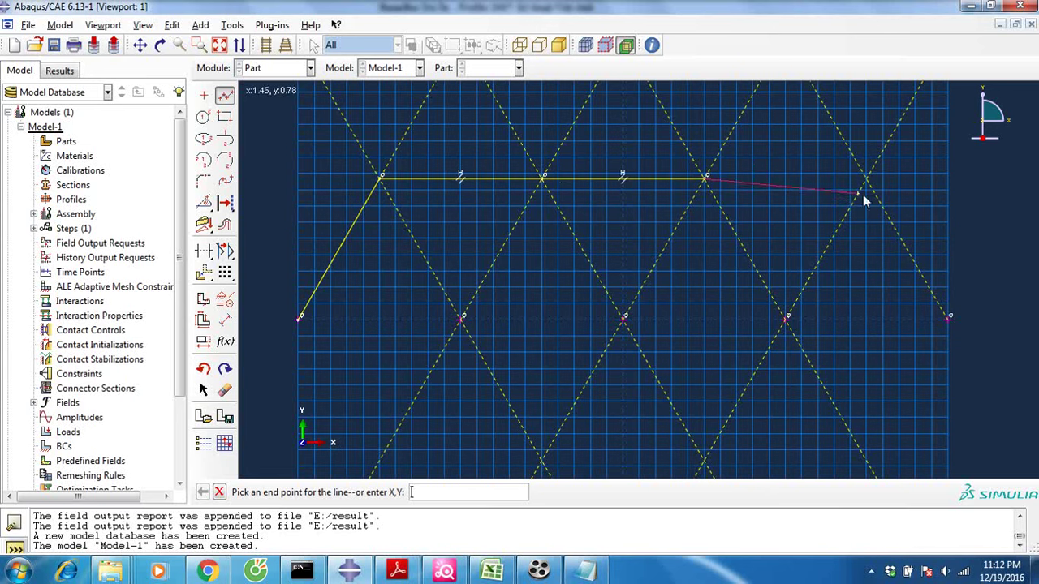
left_click(867, 179)
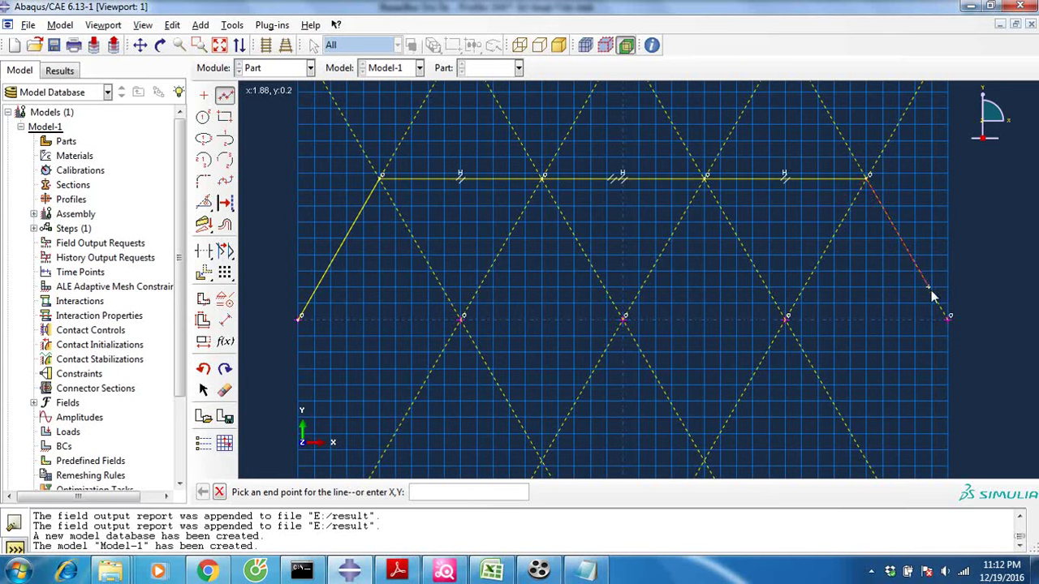
left_click(947, 319)
Continue the connected lines back along the axis points to the leftmost point, forming the truss's bottom chord
left_click(786, 319)
left_click(624, 320)
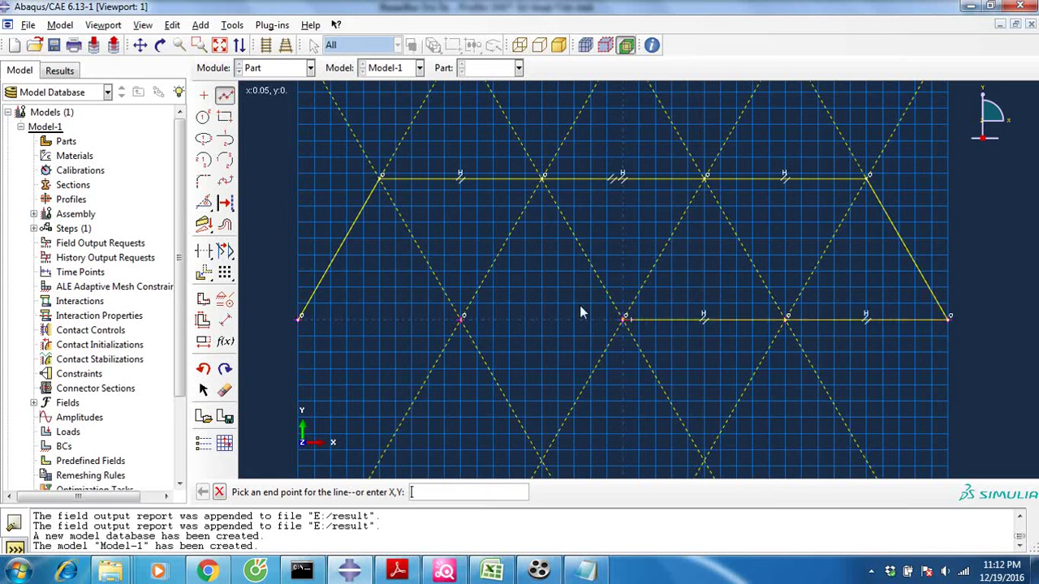
left_click(463, 320)
left_click(300, 319)
Draw the zigzag diagonal members between the truss's top and bottom chord joints and finish the wire sketch
left_click(383, 178)
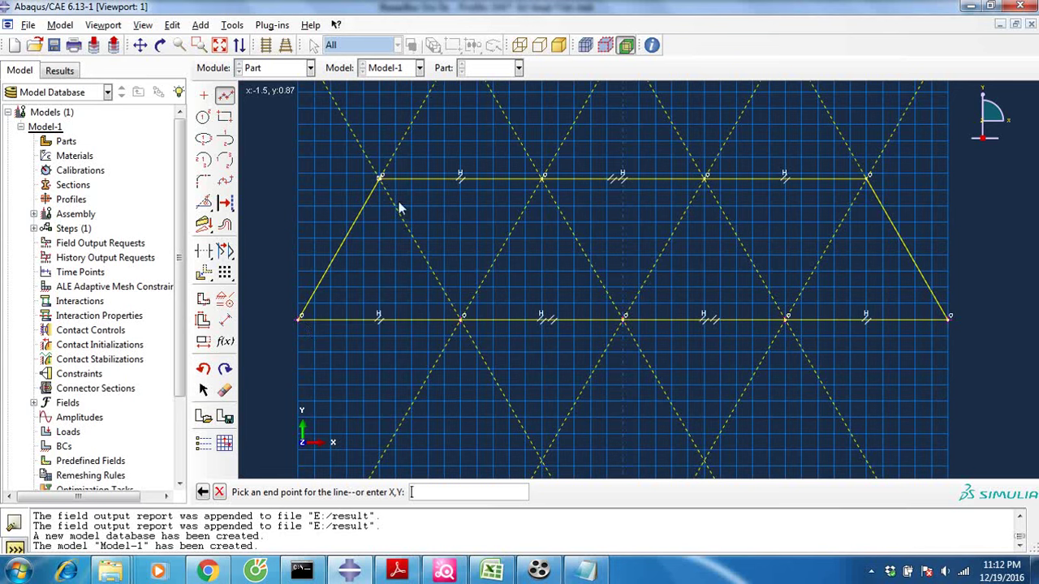
left_click(463, 320)
left_click(543, 177)
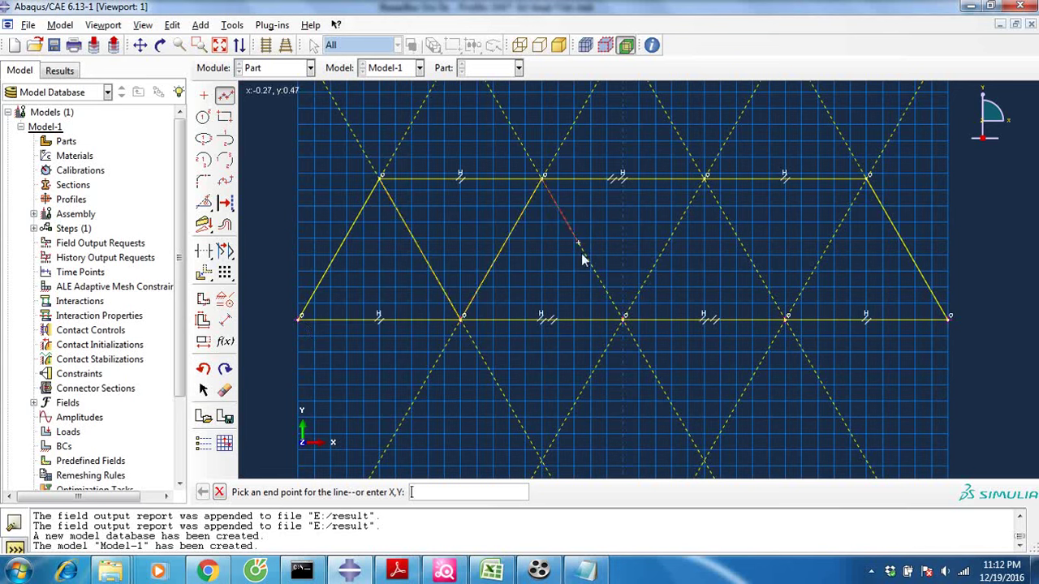
left_click(624, 319)
left_click(706, 177)
left_click(788, 319)
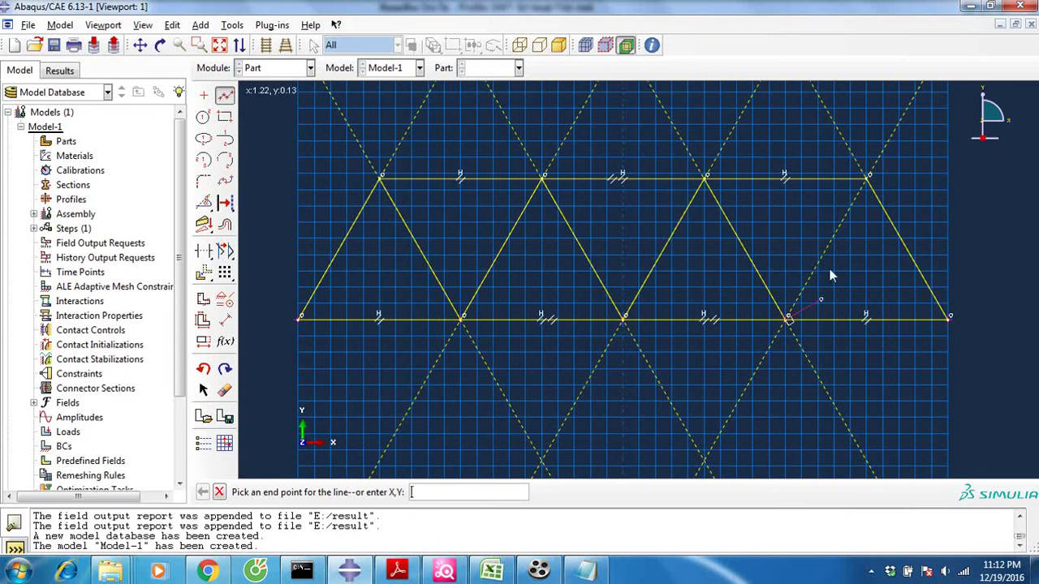
left_click(868, 177)
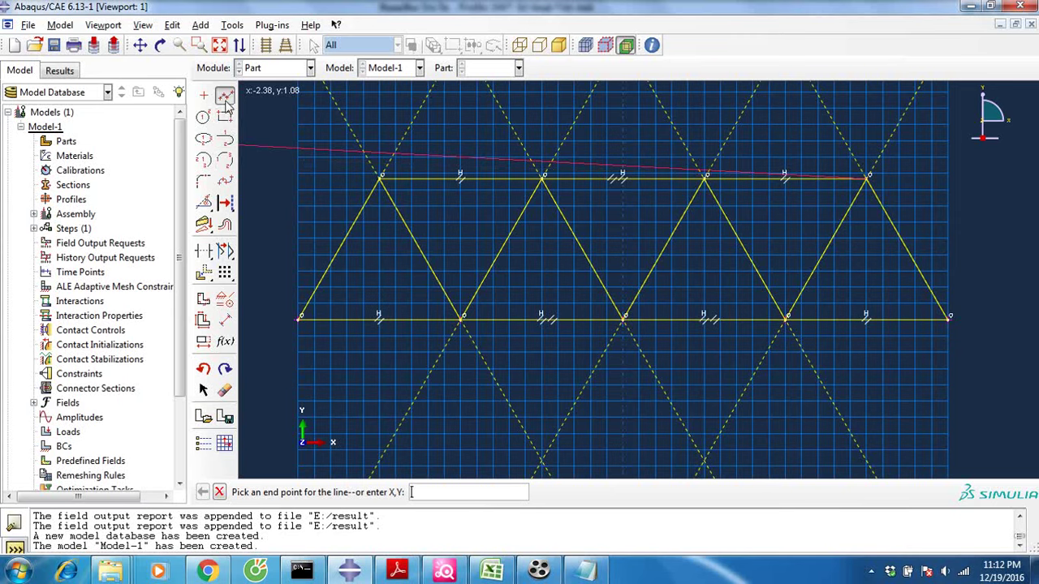
key("Escape")
left_click(371, 492)
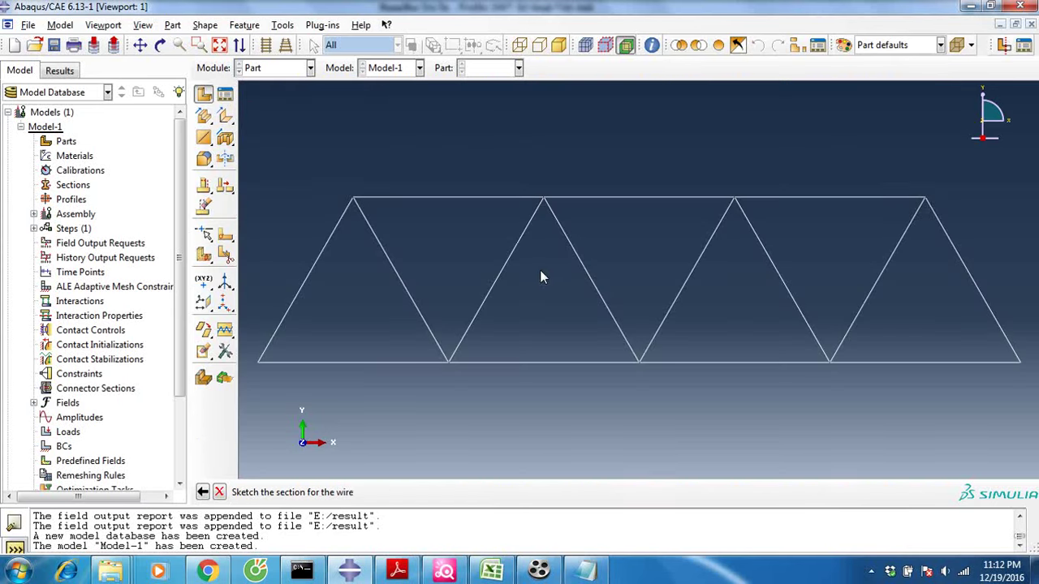
scroll(467, 256, "up", 1)
scroll(479, 276, "down", 2)
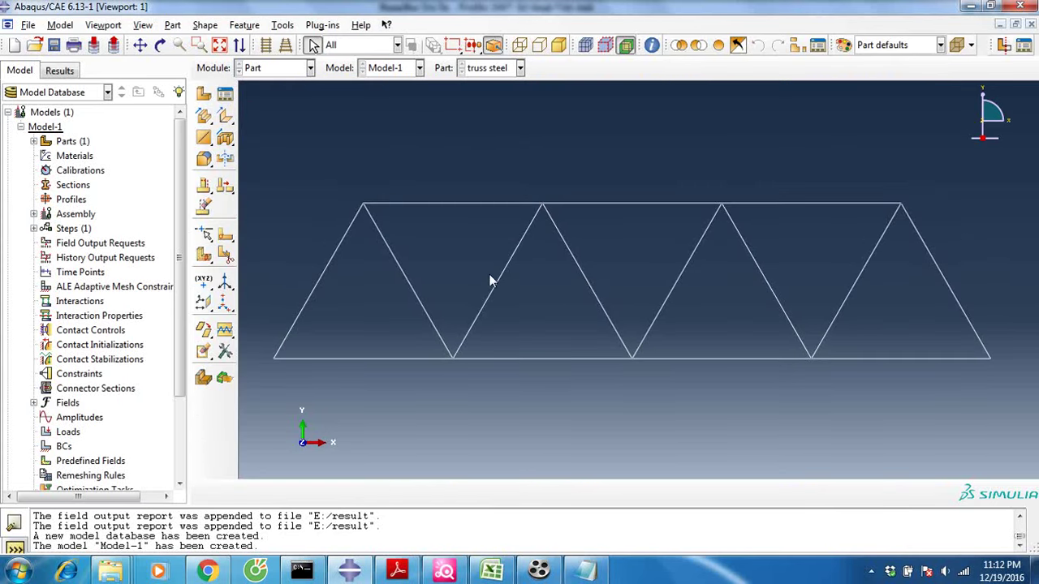
Switch to the Property module and create a material named steel with a mass density of 7850
left_click(272, 70)
left_click(270, 97)
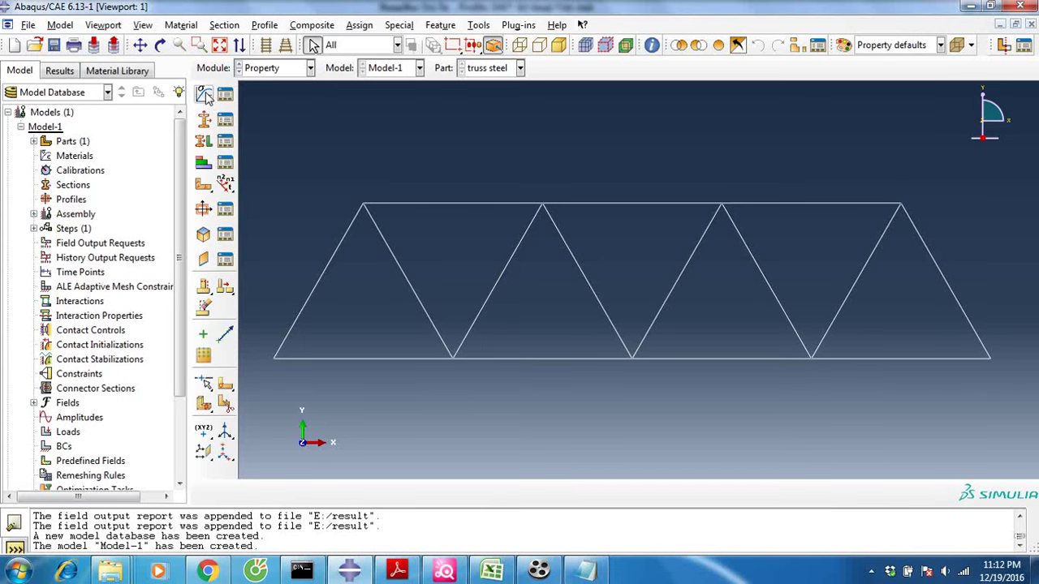
left_click(205, 95)
type("steel")
left_click(40, 209)
left_click(49, 223)
left_click(100, 359)
type("7850")
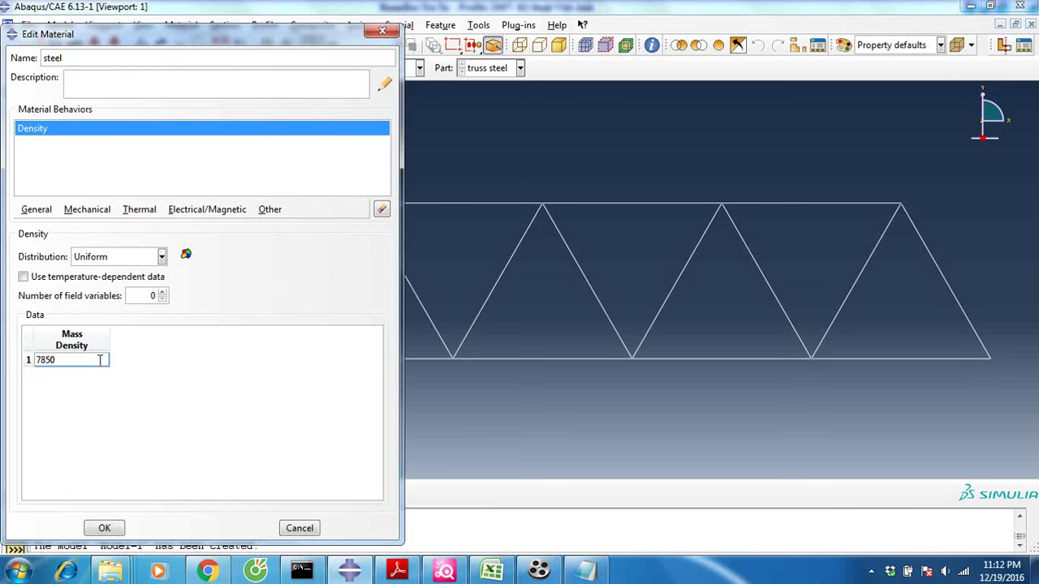
Add isotropic elasticity to the steel material with Young's modulus 200e9 and Poisson's ratio 0.3, and save it
left_click(86, 209)
mouse_move(121, 230)
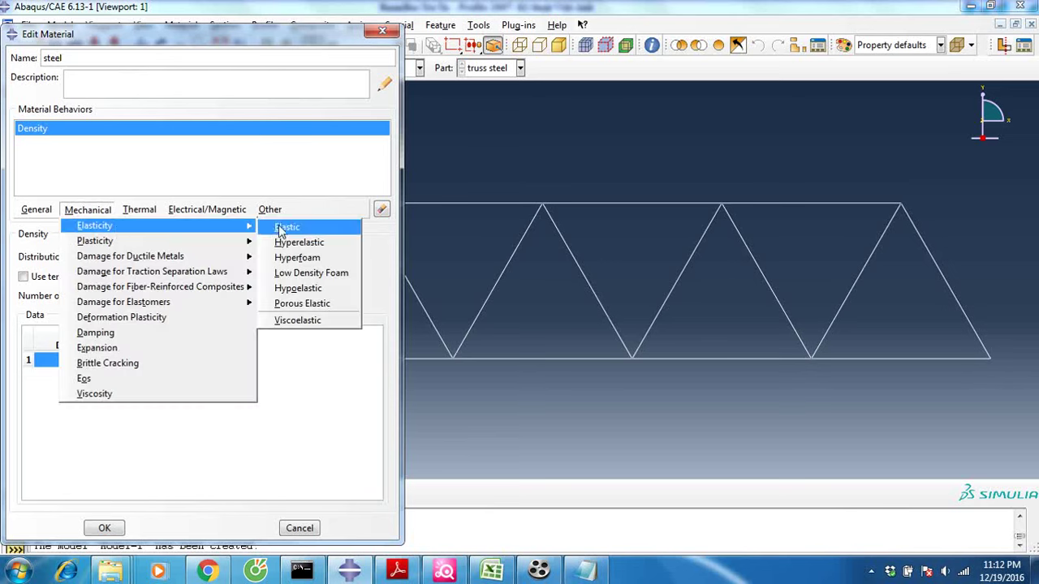
left_click(274, 230)
left_click(87, 419)
type("200e9")
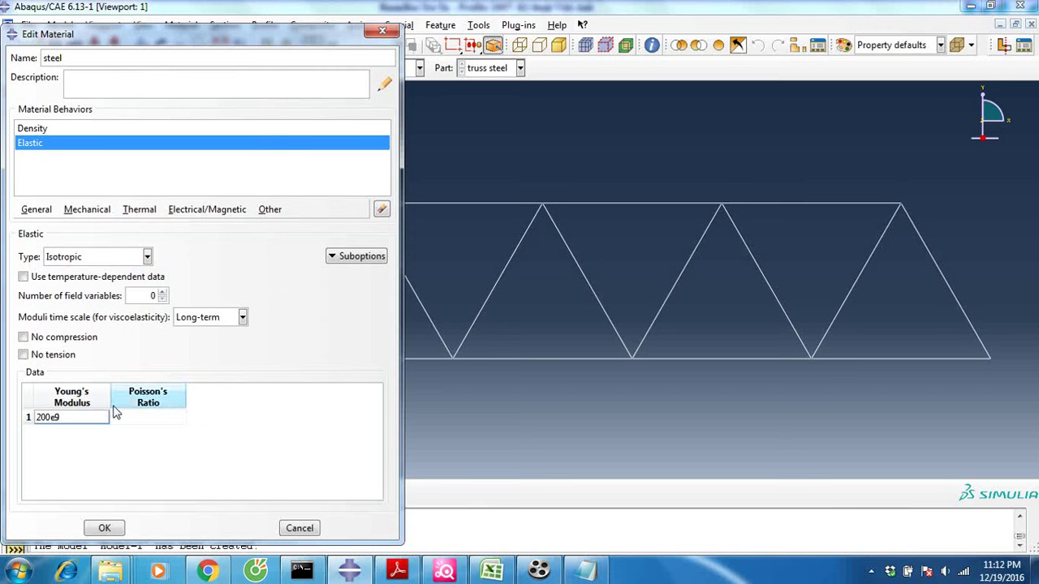
left_click(134, 419)
type("0.3")
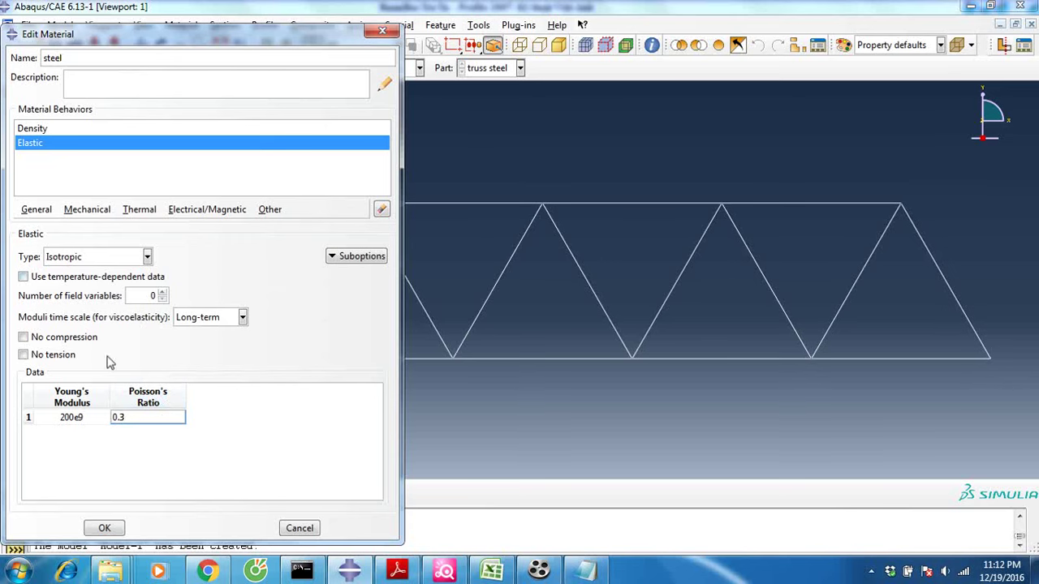
left_click(105, 529)
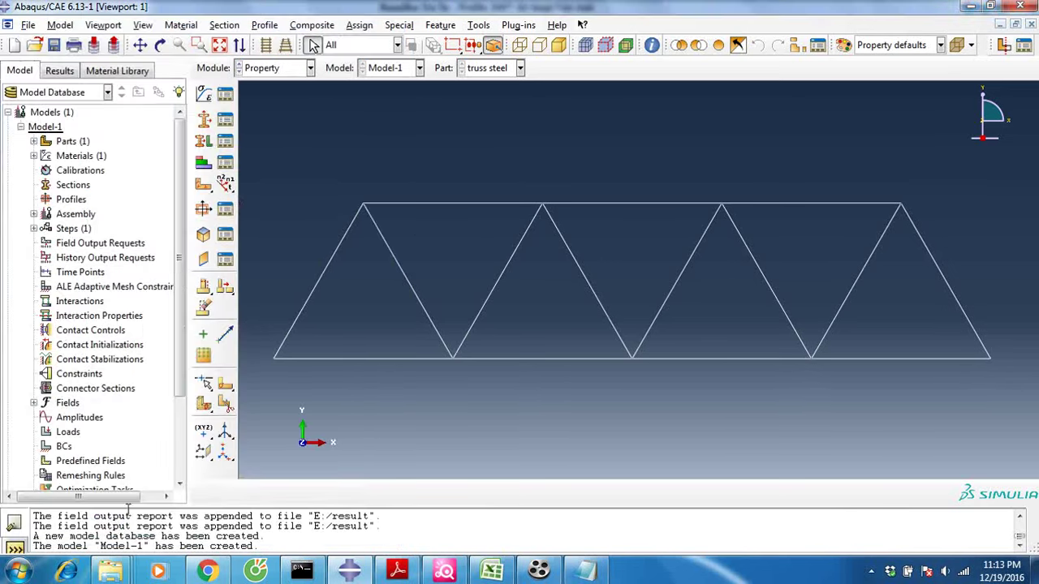
Create a beam-category truss section named Section-trusssteel
left_click(205, 120)
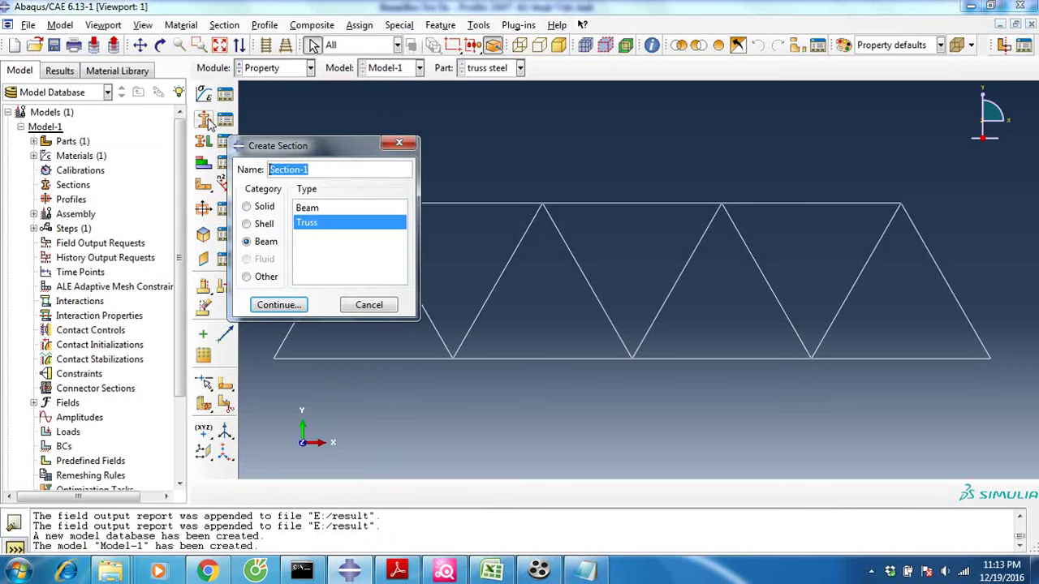
left_click(331, 172)
key("BackSpace")
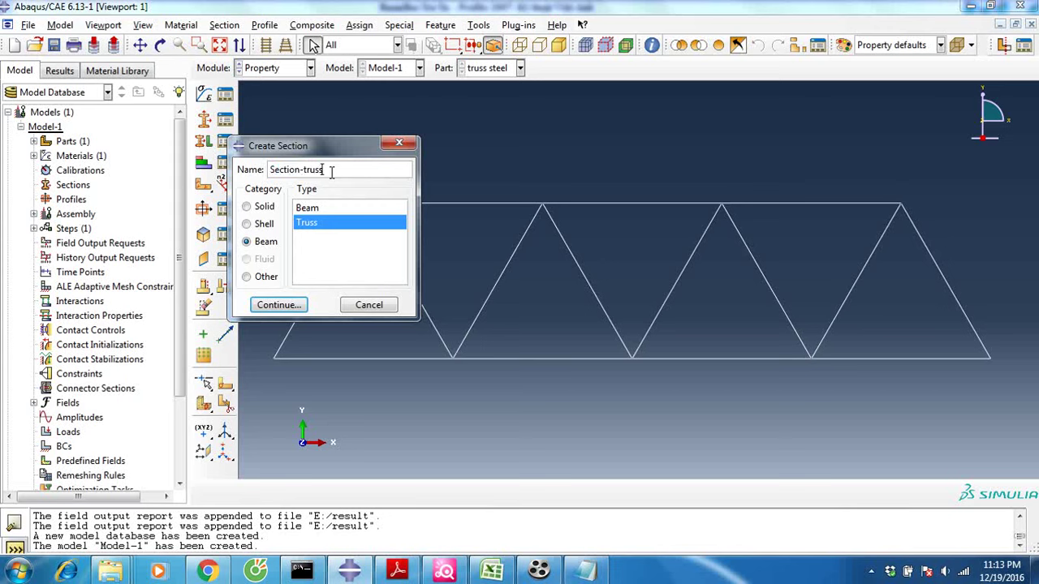
type("trusssteel")
left_click(278, 306)
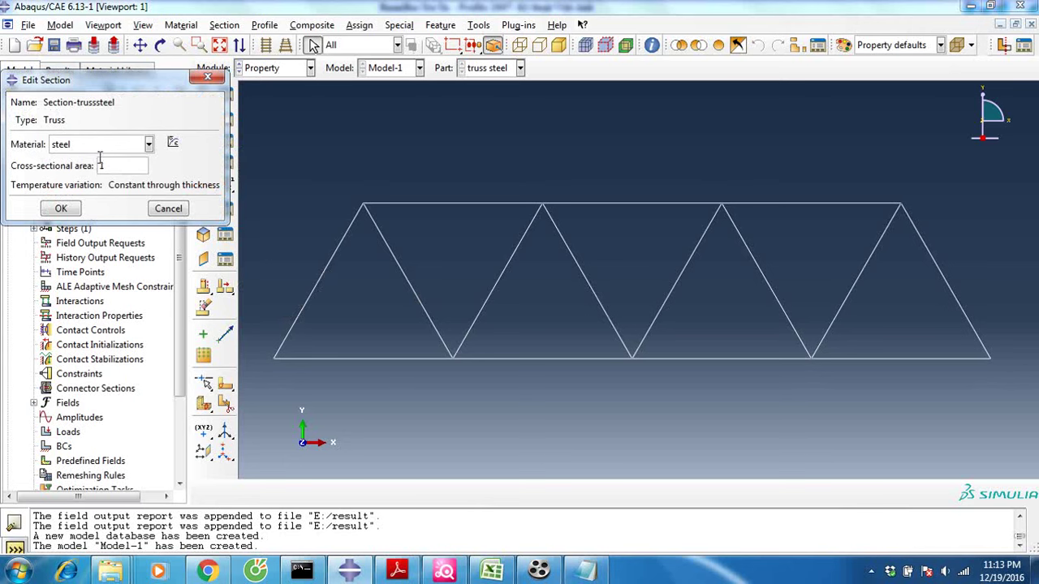
Check the calculated area in the Excel workbook, set the truss section's cross-sectional area to 7.854e-5, and save the section
left_click_drag(126, 170, 92, 169)
left_click(396, 457)
left_click(491, 572)
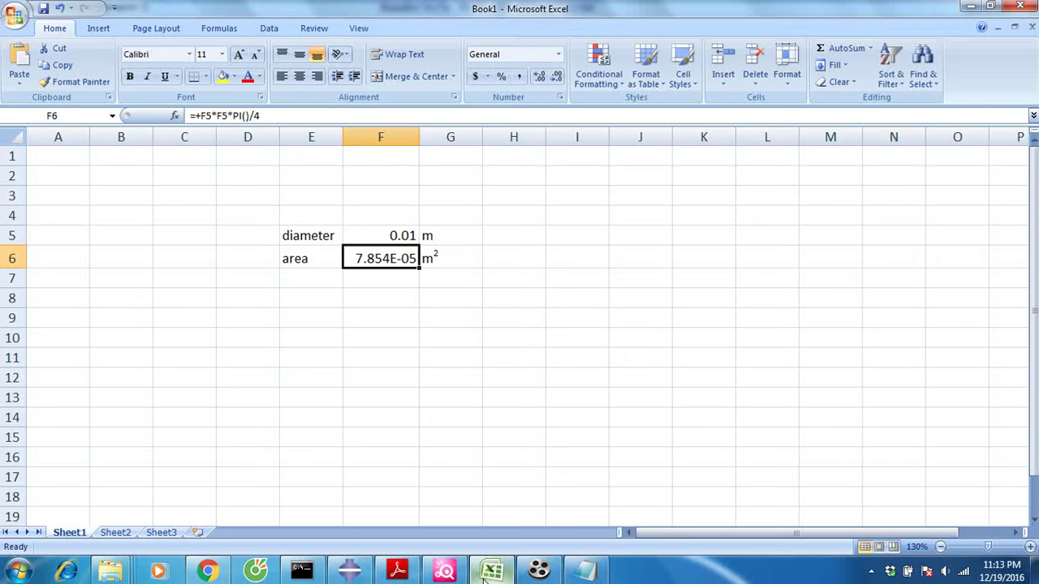
left_click(485, 580)
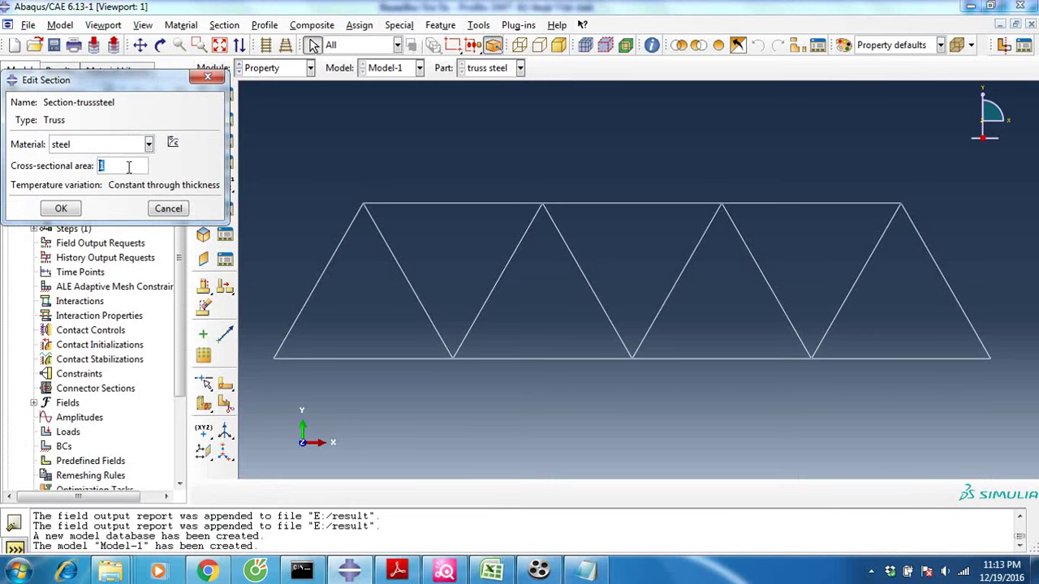
type("7")
type(".854")
type("e-3")
left_click(60, 209)
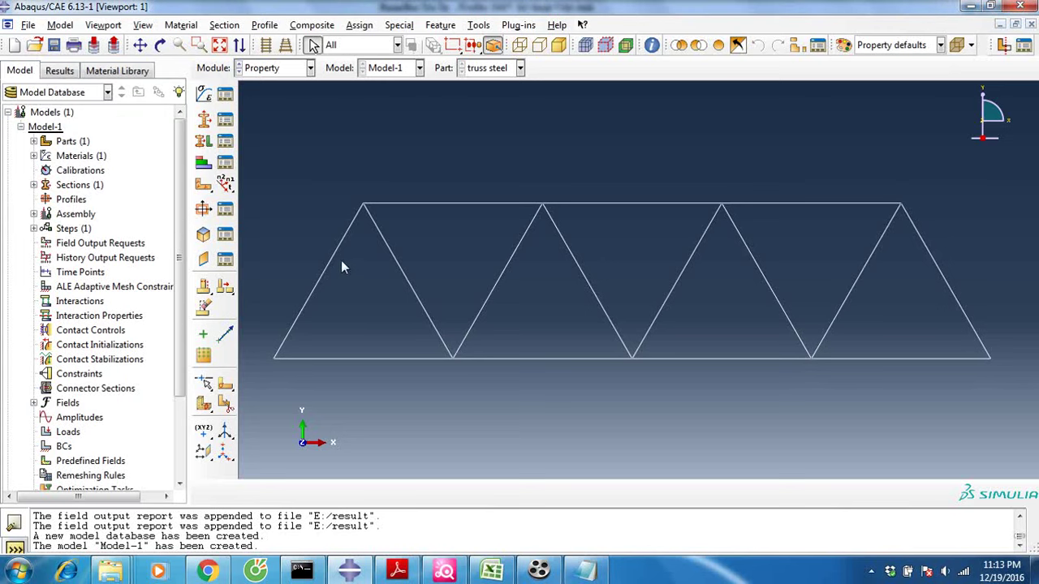
Assign Section-trusssteel to all members of the truss, with the region saved as Set-1
left_click(203, 140)
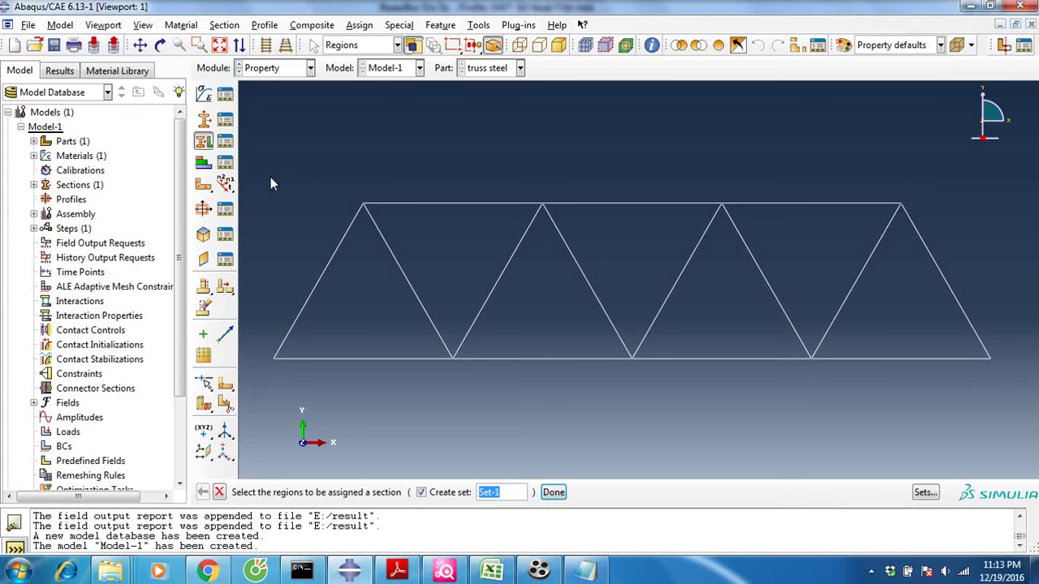
left_click_drag(387, 218, 1004, 374)
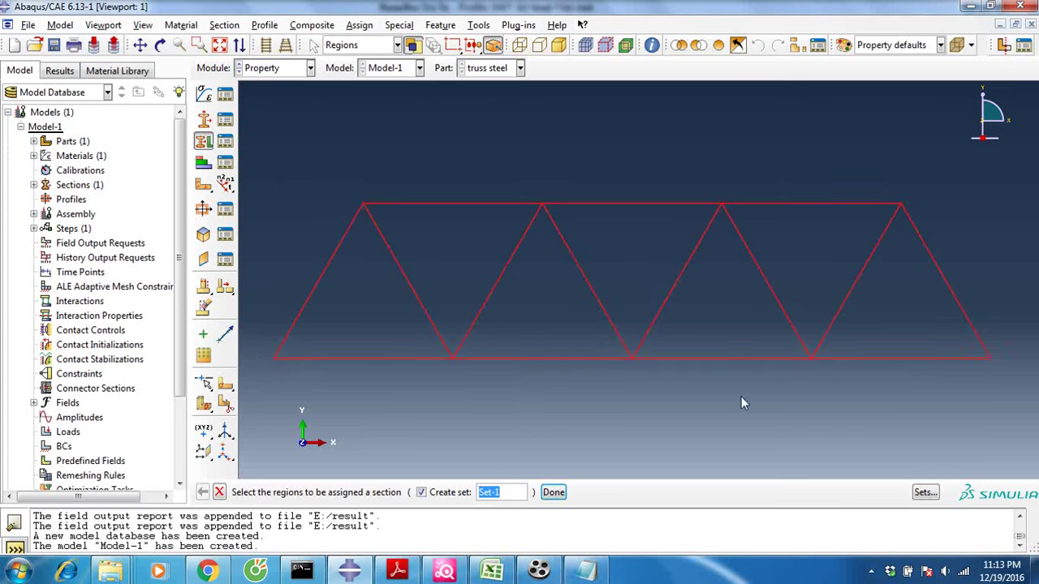
left_click(554, 492)
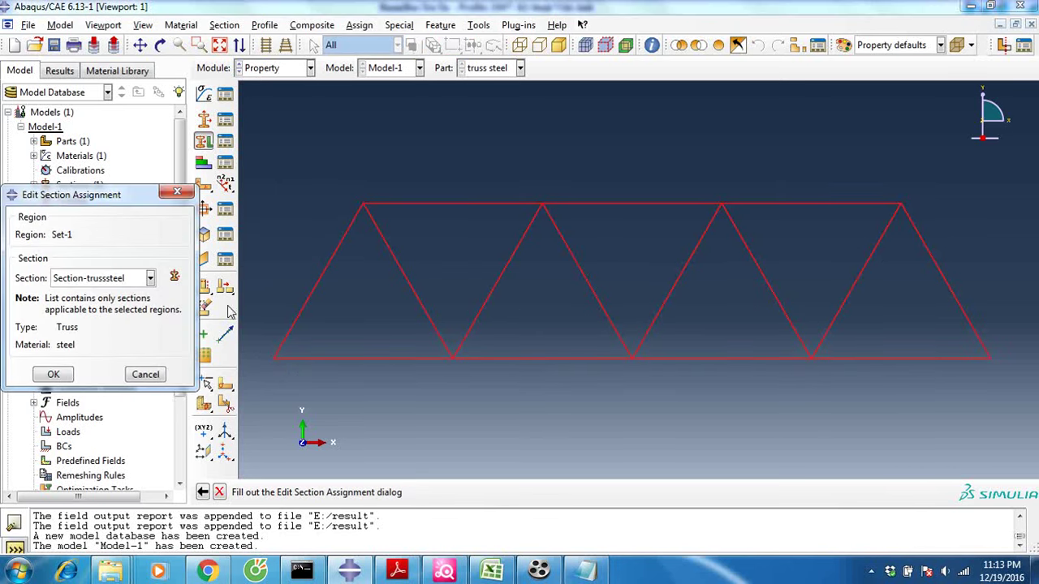
left_click(116, 281)
left_click(102, 295)
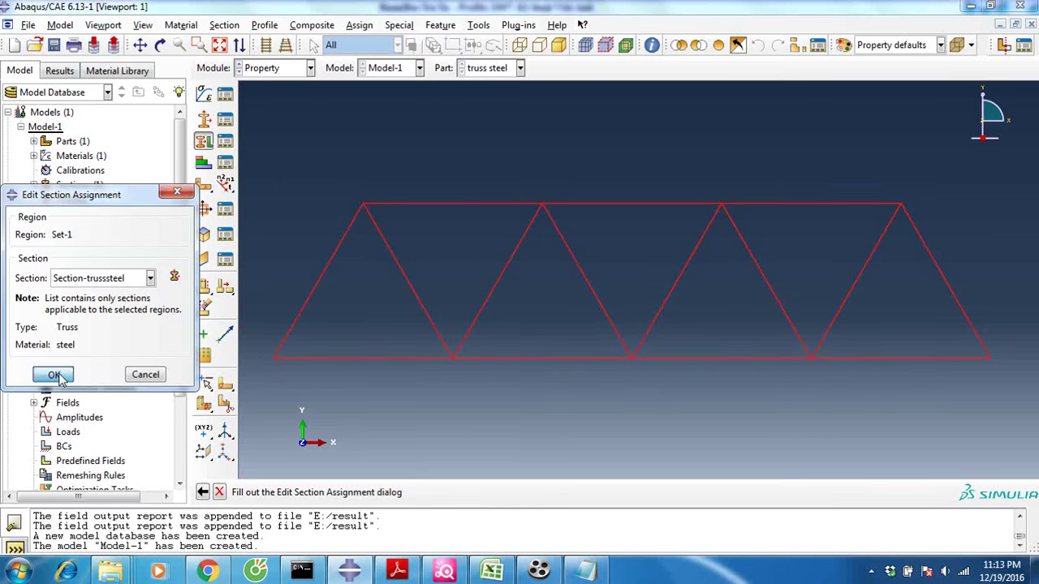
left_click(54, 375)
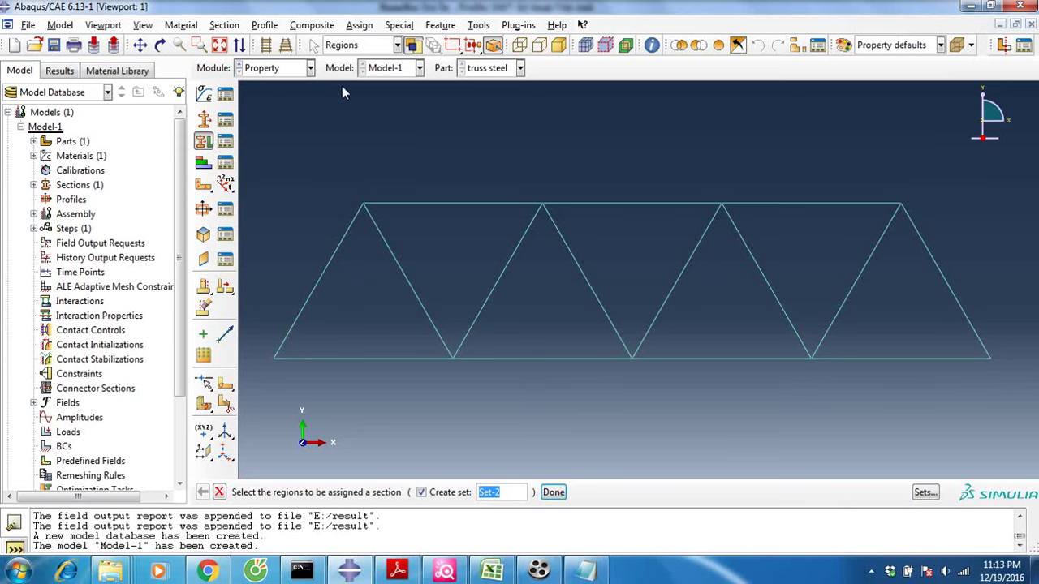
Switch to the Assembly module and create a dependent instance of the truss steel part
left_click(292, 69)
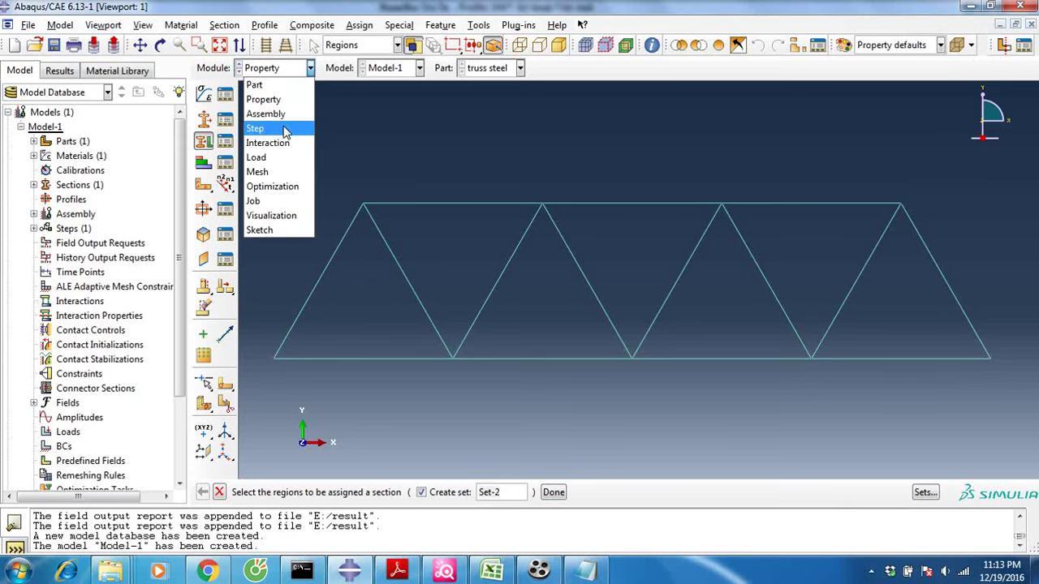
left_click(286, 115)
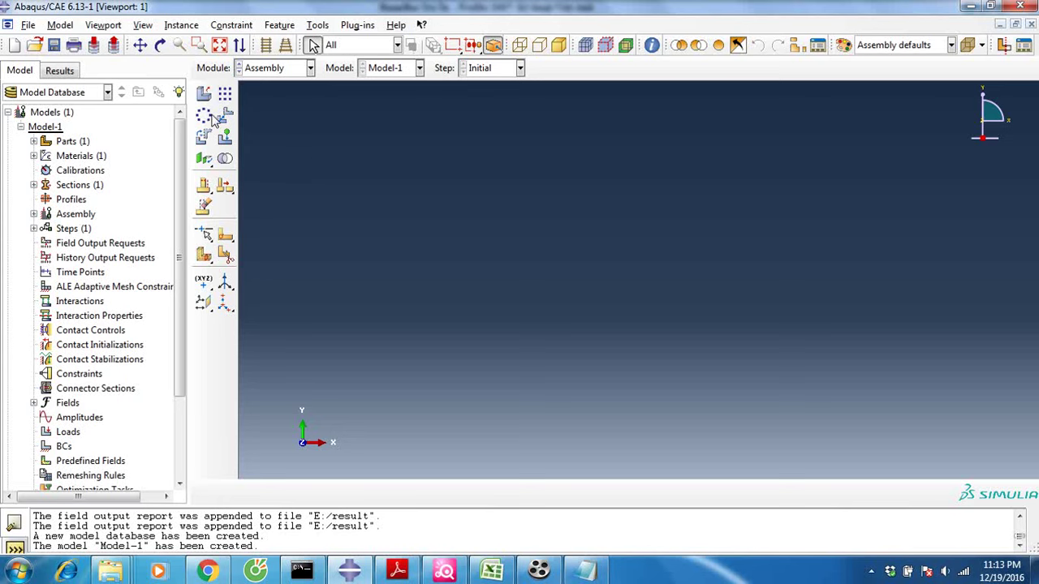
left_click(203, 94)
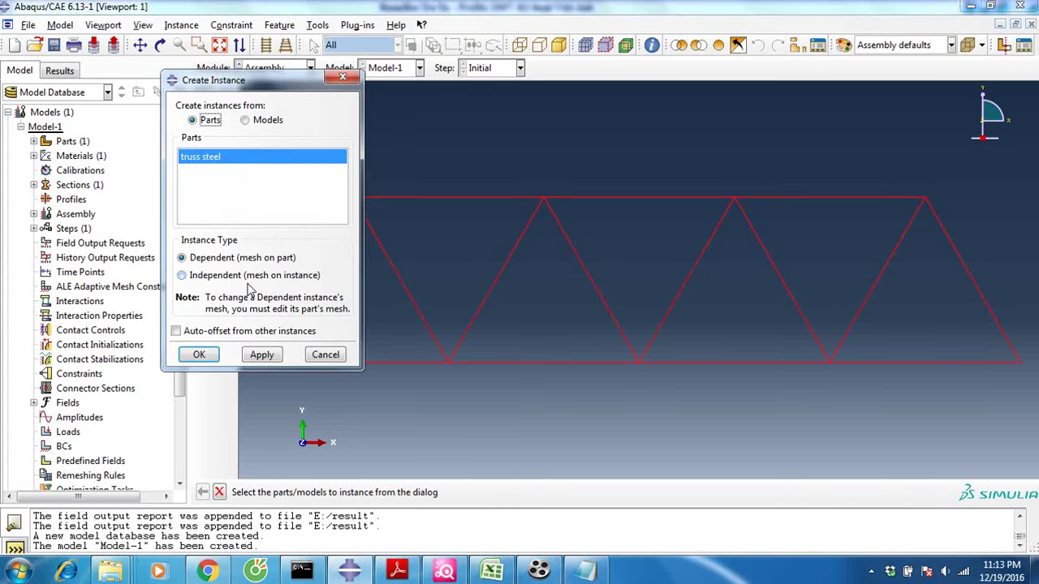
left_click(202, 355)
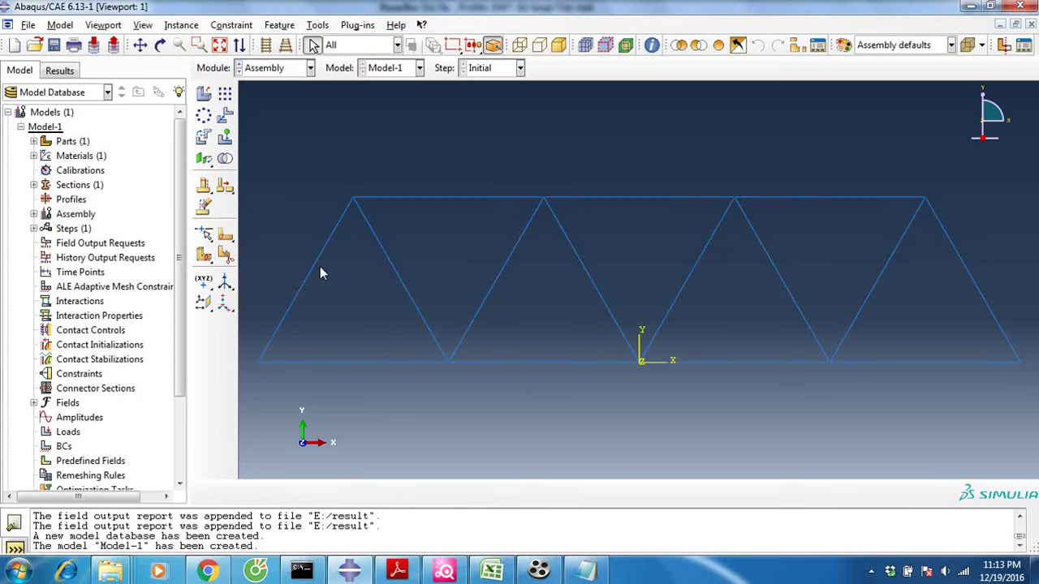
In the Step module, create a Static, Linear perturbation step named Apply load after Initial, with the description 10kN central load
left_click(273, 69)
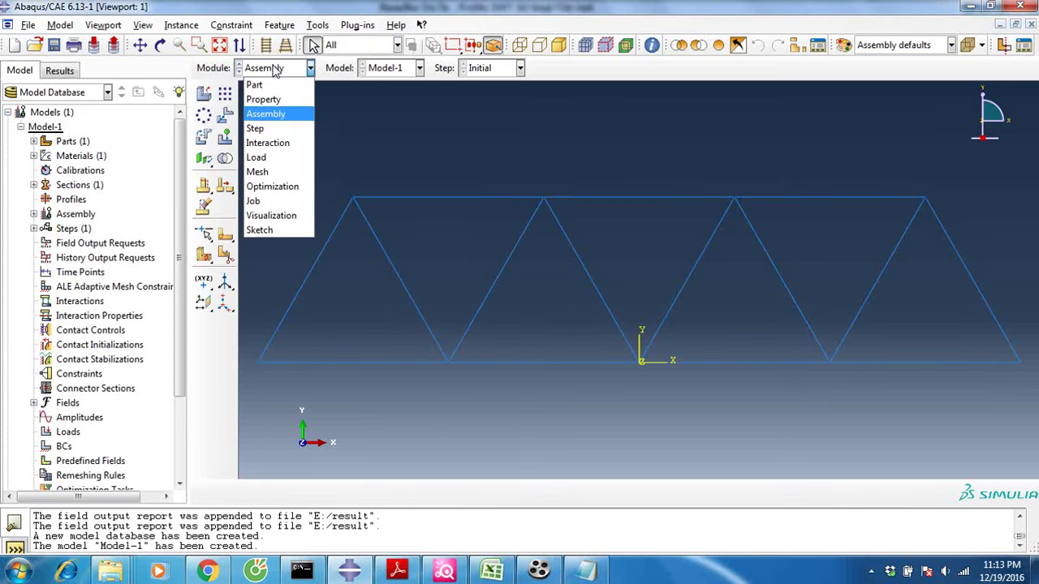
left_click(277, 130)
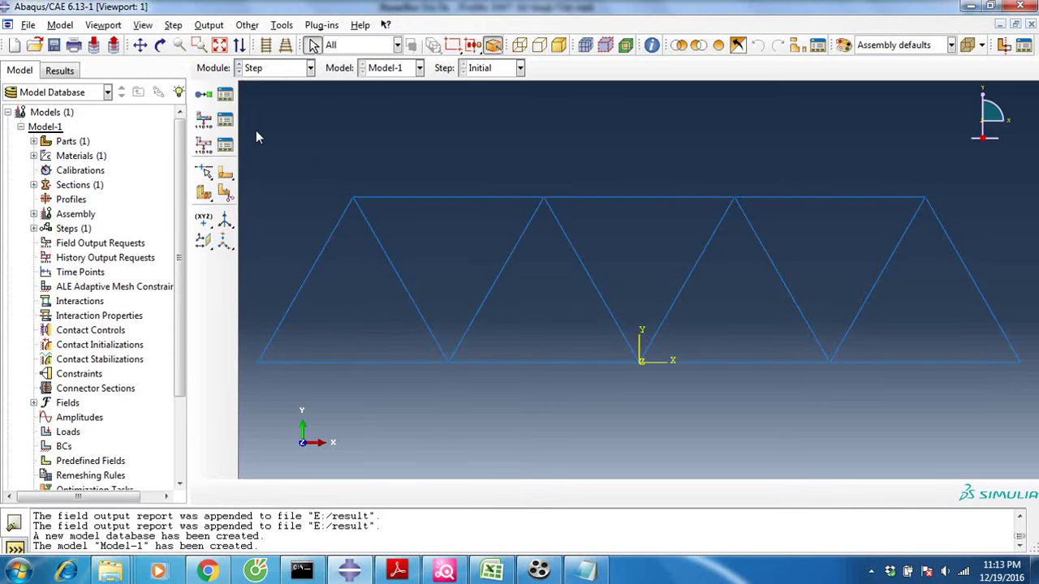
left_click(204, 96)
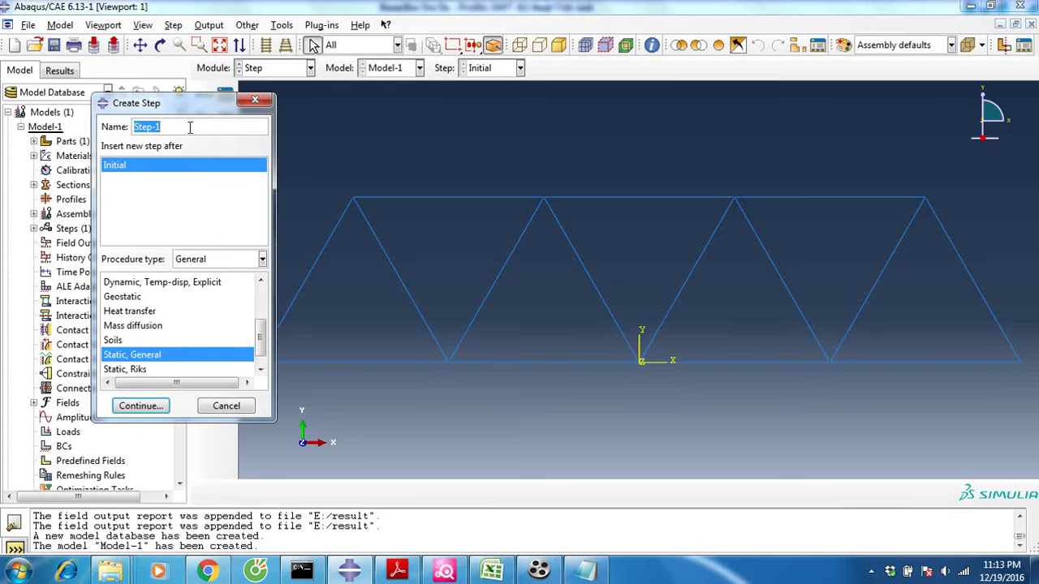
type("Apply load")
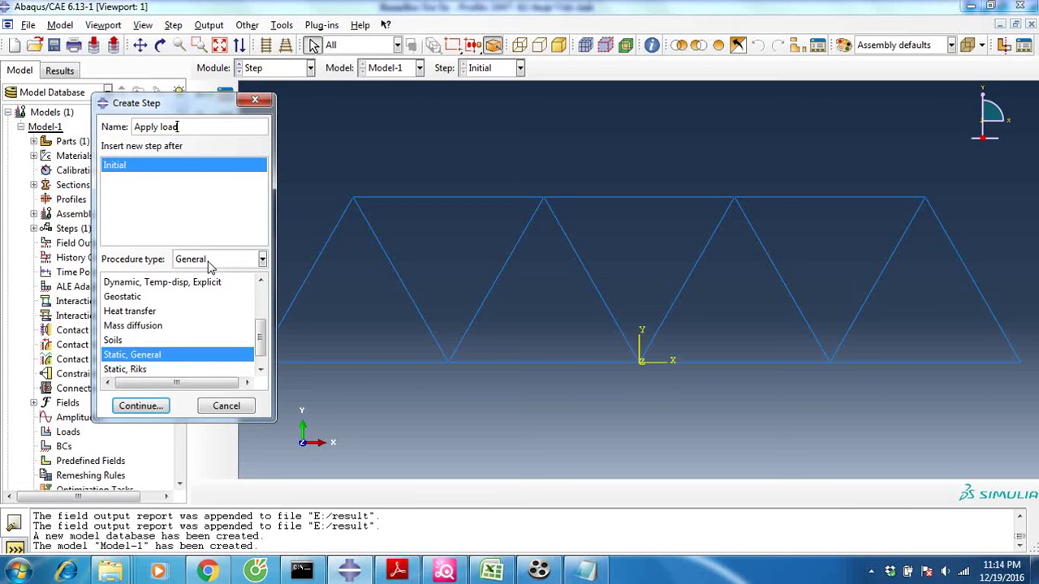
left_click(248, 259)
left_click(213, 293)
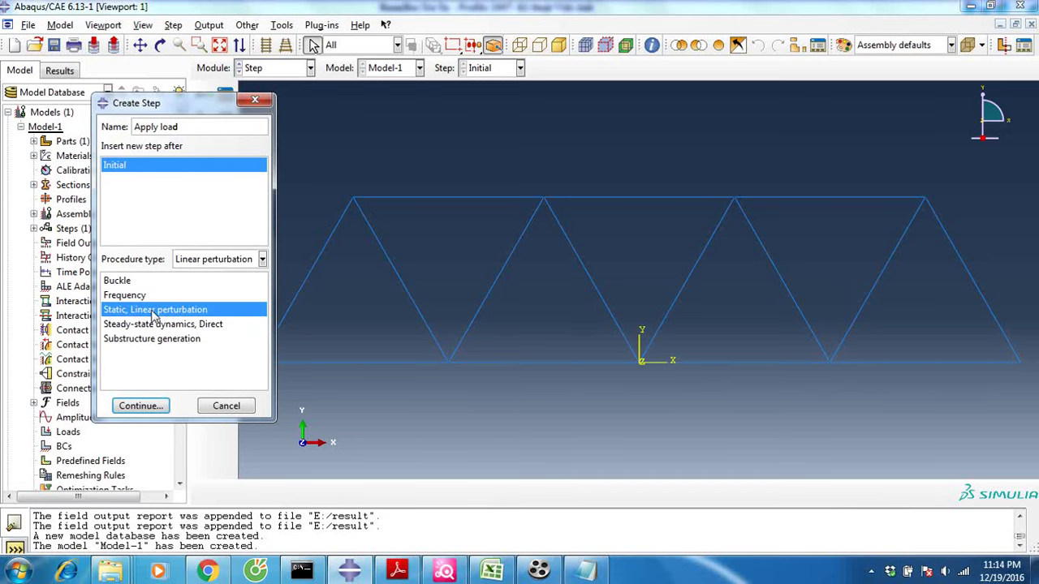
left_click(142, 406)
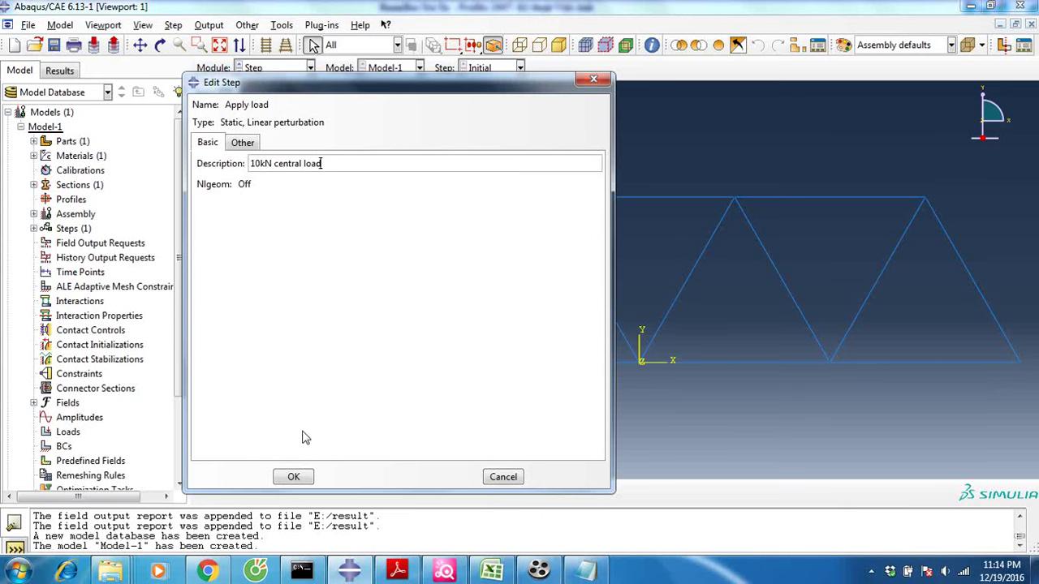
left_click(294, 477)
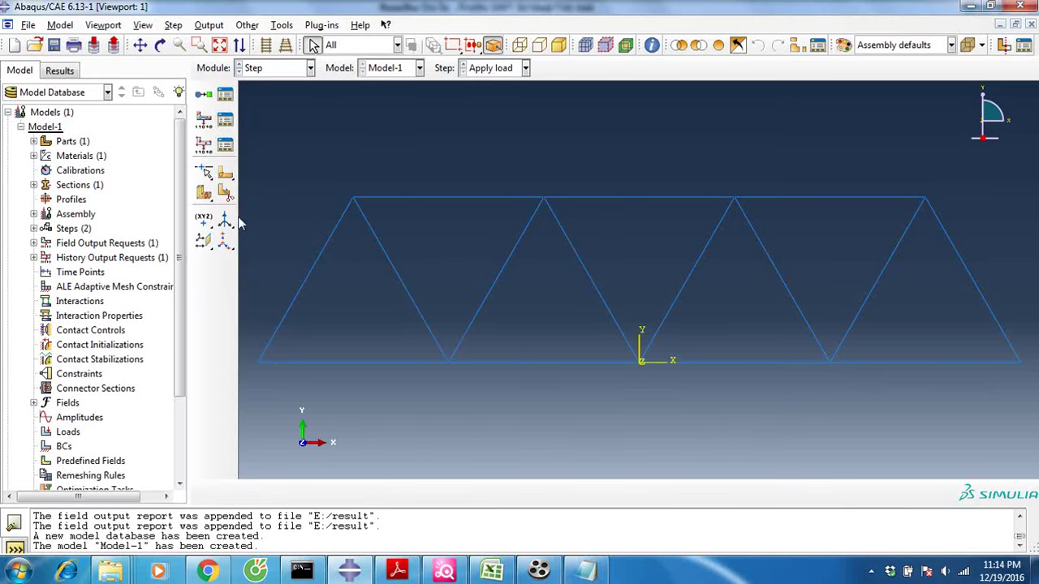
Open field output request F-Output-1 for editing and clear its preselected stress, strain, displacement and force variables
left_click(225, 120)
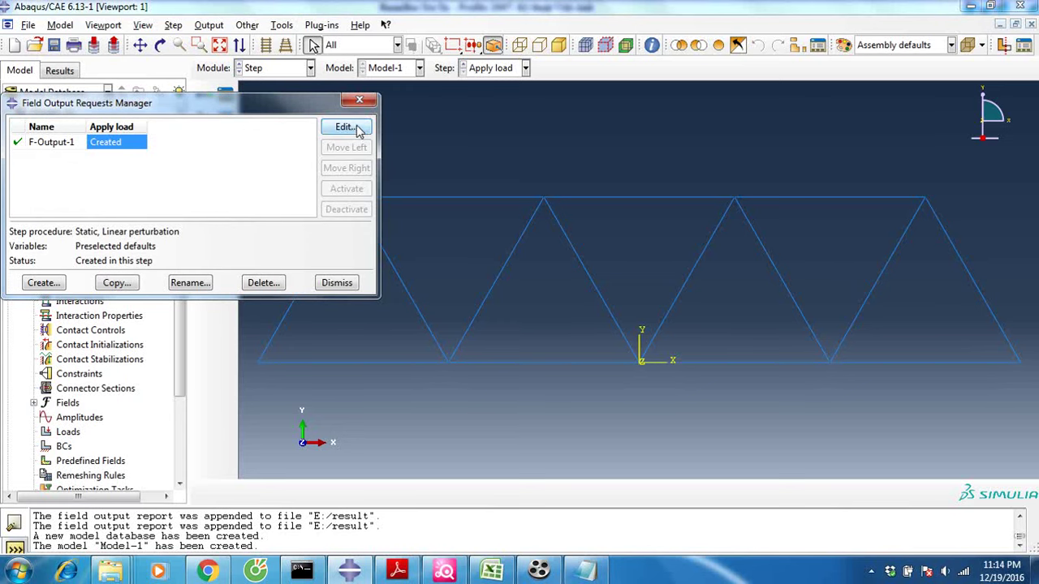
left_click(345, 127)
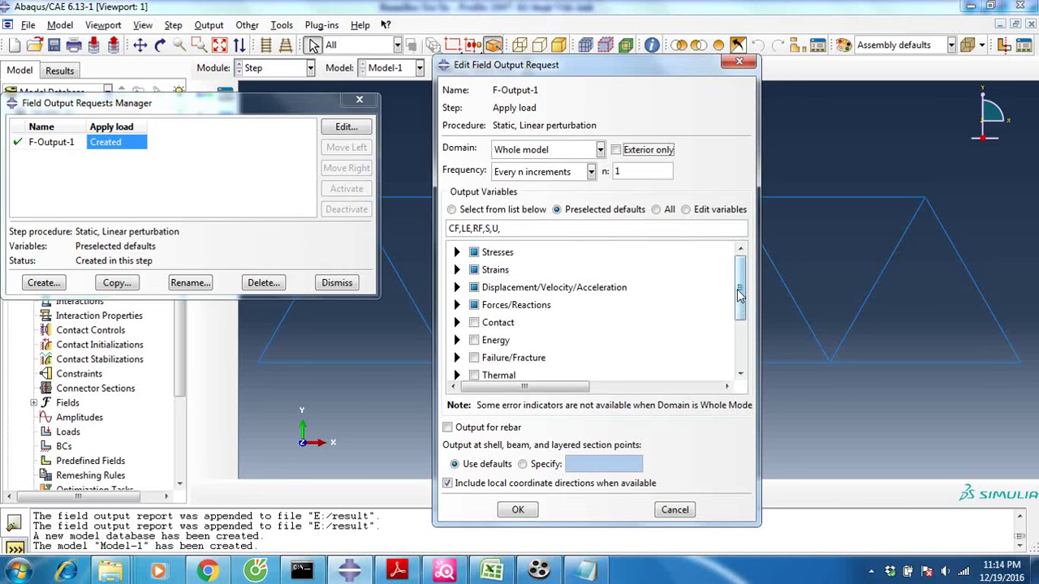
scroll(741, 297, "down", 2)
scroll(740, 297, "up", 2)
left_click(494, 253)
left_click(492, 271)
left_click(491, 288)
left_click(490, 305)
scroll(740, 298, "down", 2)
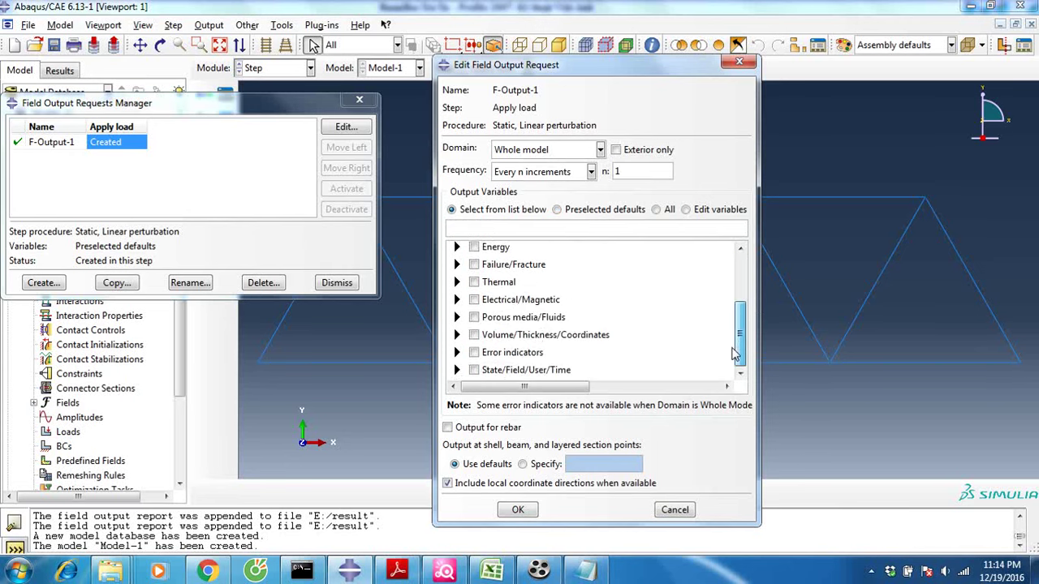
scroll(740, 297, "up", 2)
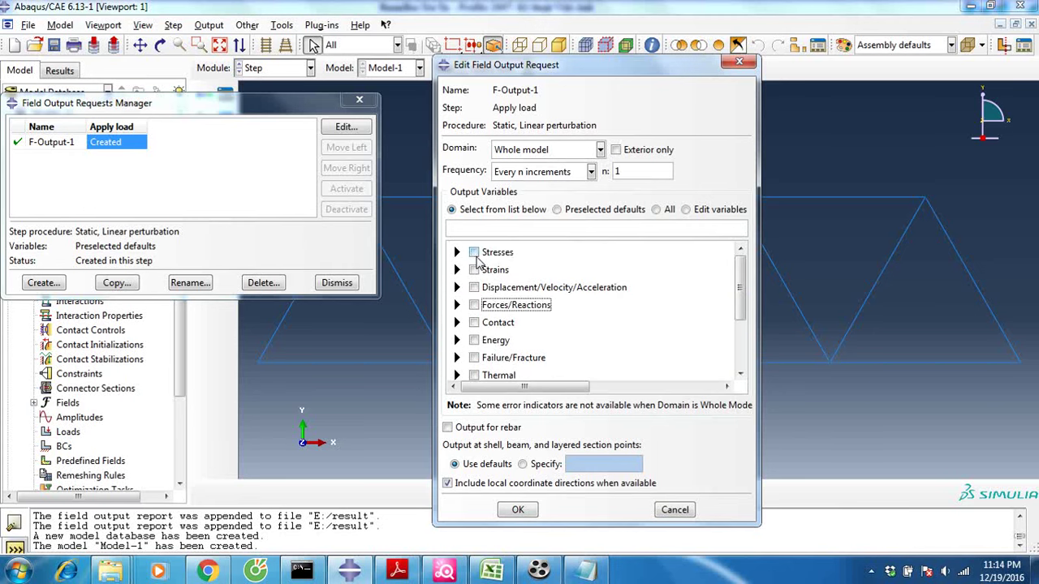
Request all Stresses, Strains, Displacement/Velocity/Acceleration and Forces/Reactions variables as field output, then save the request and close the manager
left_click(477, 254)
left_click(487, 271)
left_click(499, 289)
left_click(527, 305)
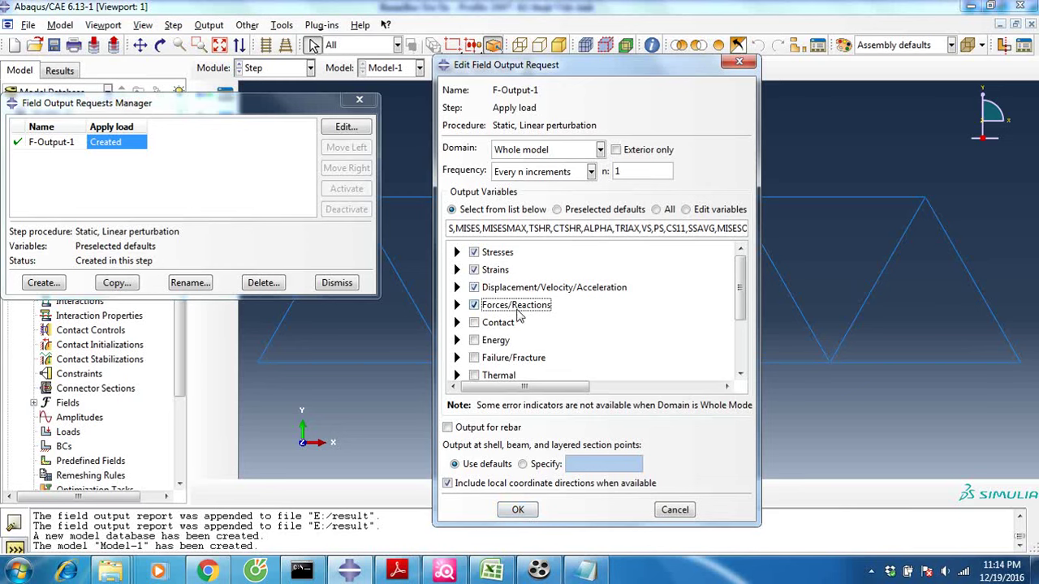
left_click(516, 510)
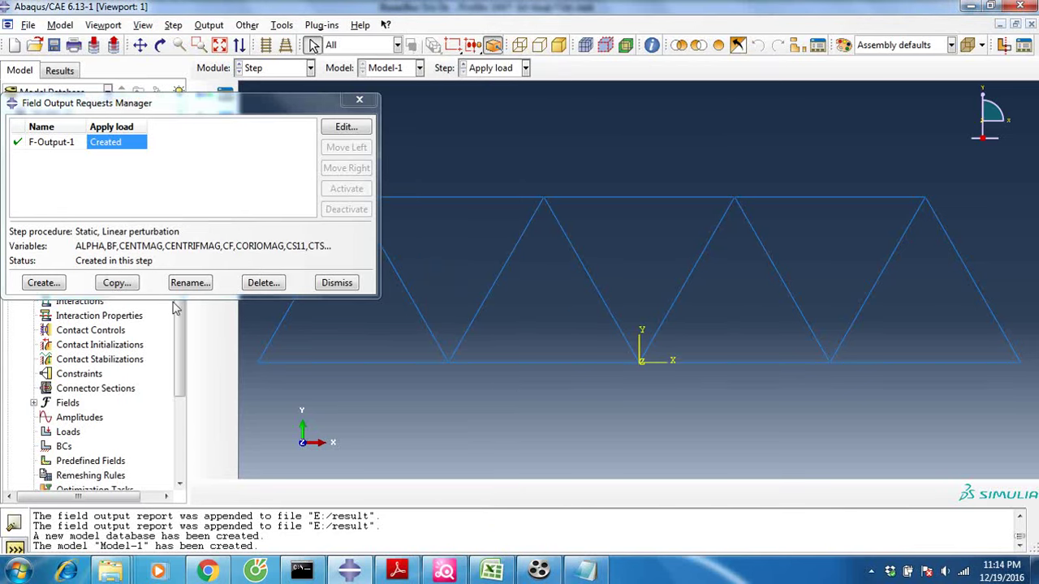
left_click(337, 283)
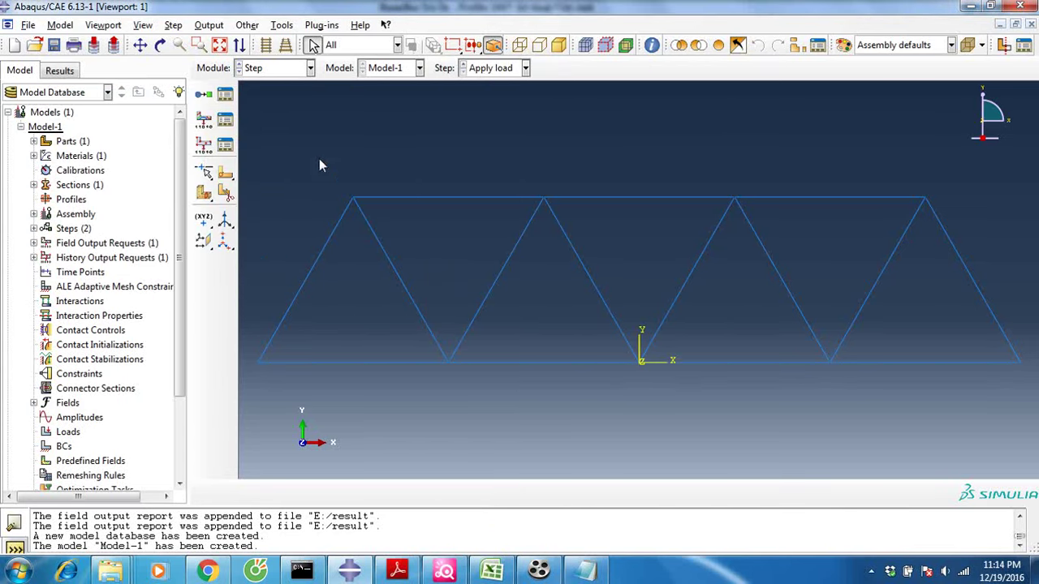
Switch to the Load module and start a mechanical concentrated force named Load-concentrated in the Apply load step
left_click(285, 71)
left_click(274, 159)
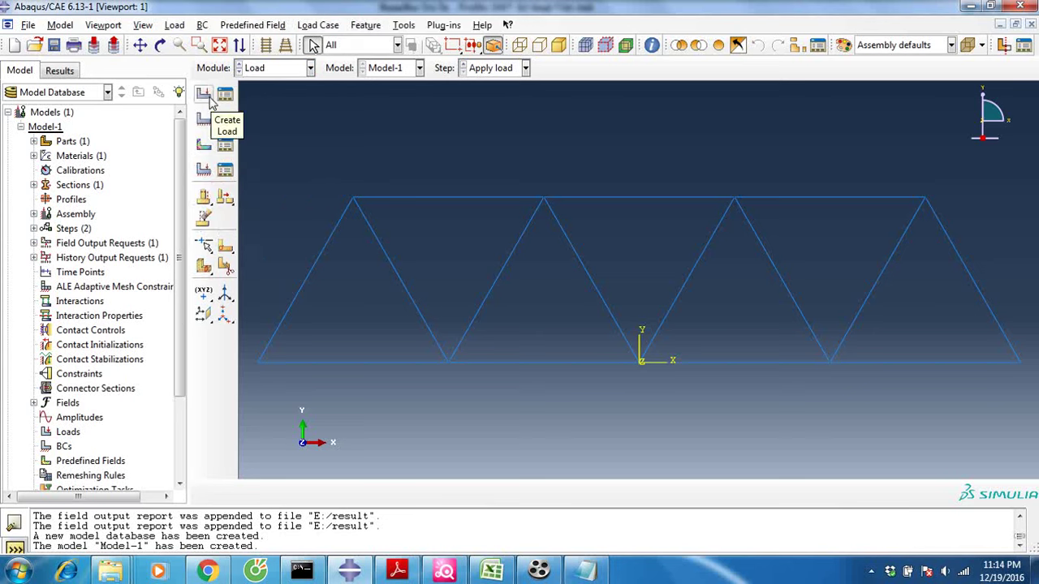
left_click(204, 96)
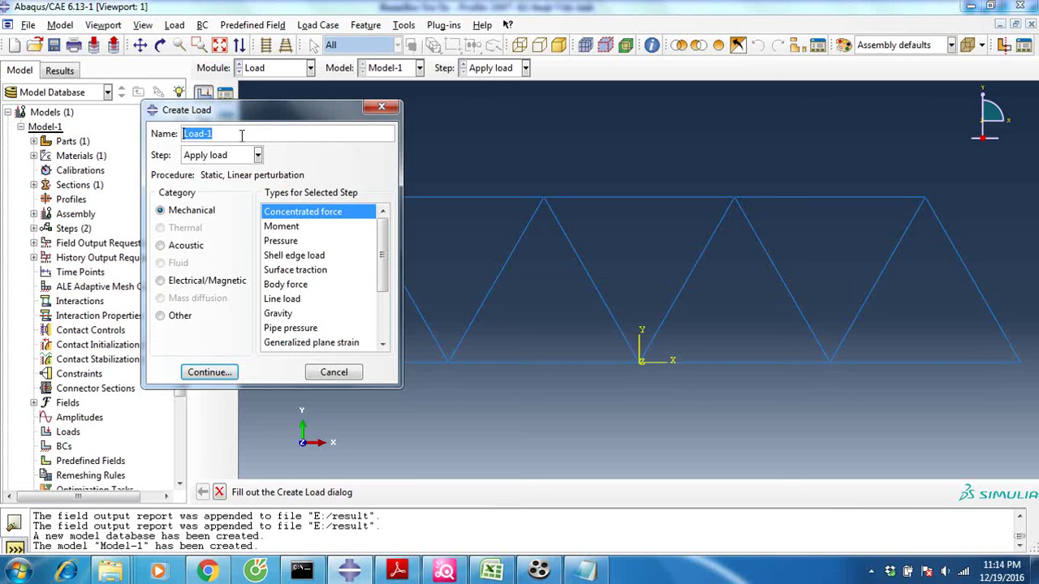
left_click(241, 135)
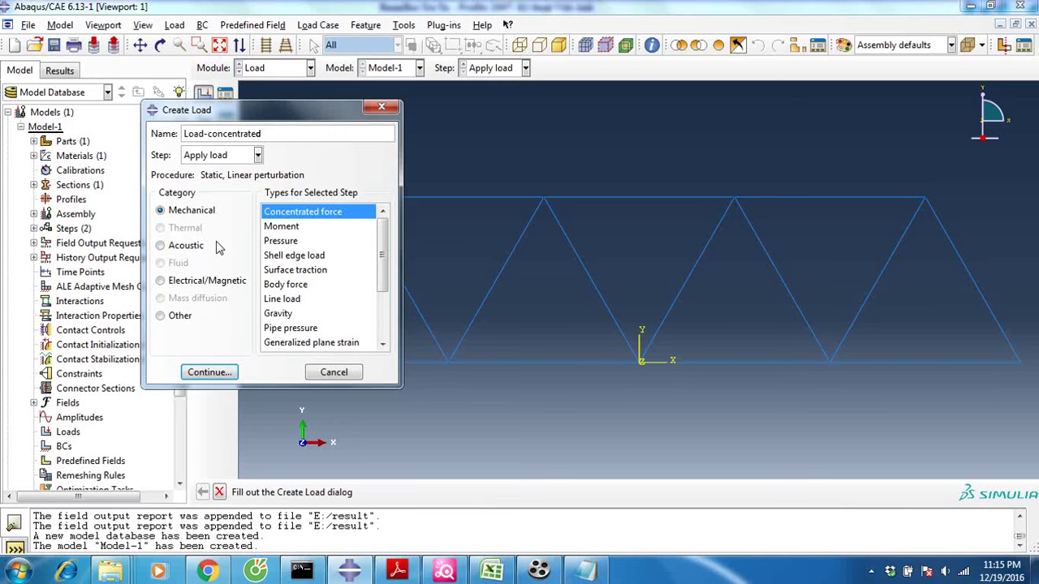
left_click(195, 213)
left_click(240, 159)
left_click(238, 164)
left_click(217, 374)
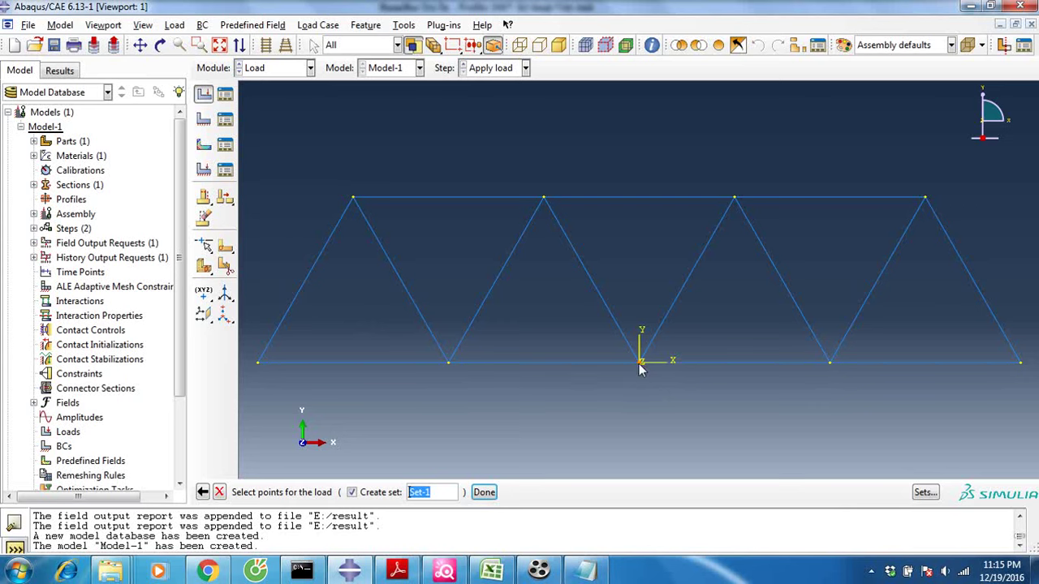
Apply the concentrated force to the middle joint of the bottom chord with CF2 set to -10000
left_click(640, 364)
left_click(484, 493)
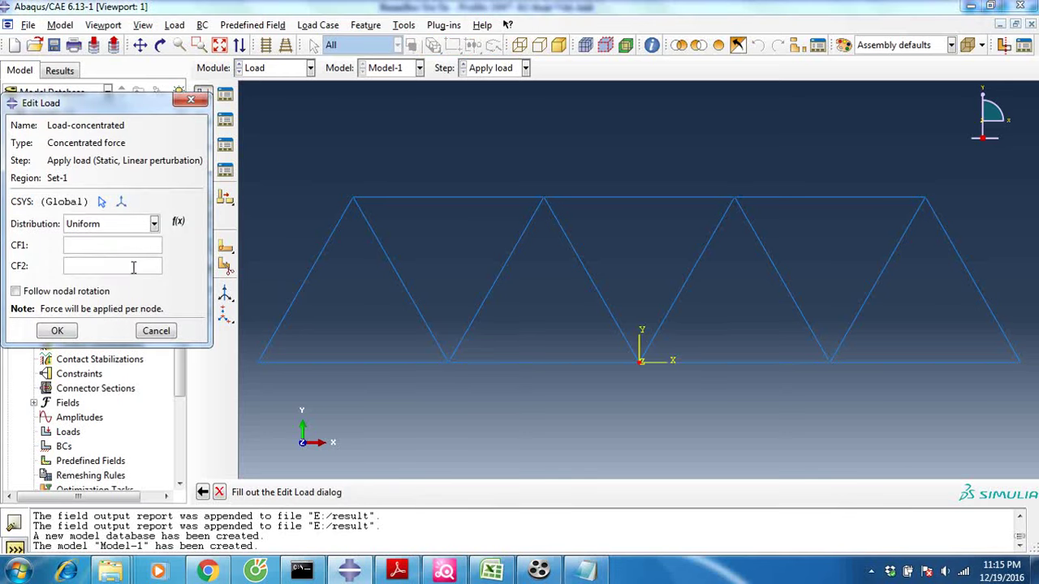
left_click(108, 258)
type("-10000")
left_click(64, 335)
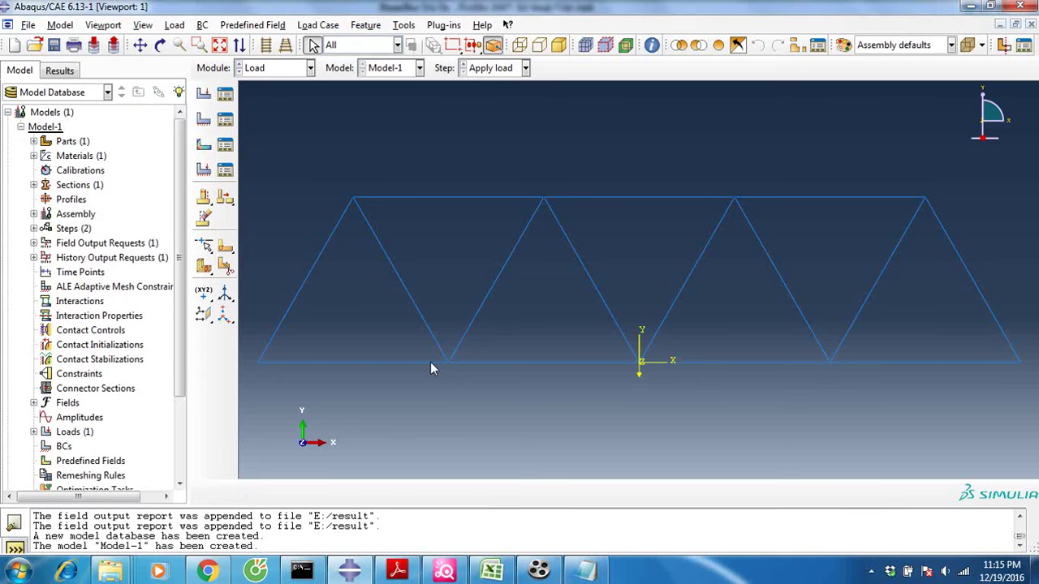
Create concentrated force Load-2 in the Apply load step at the bottom-chord joint just left of centre, with CF1 0 and CF2 -5000
left_click(204, 95)
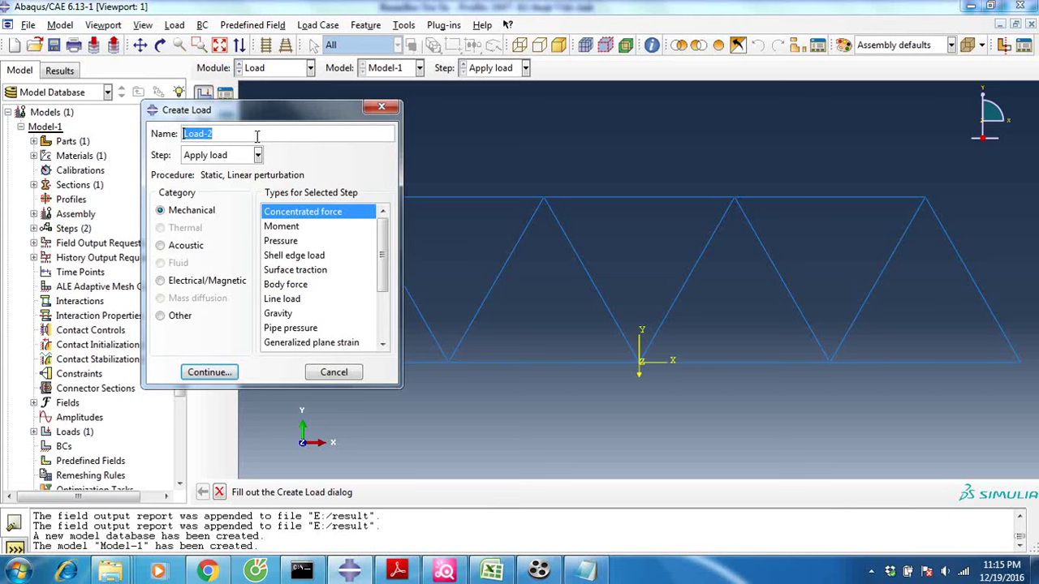
left_click(257, 137)
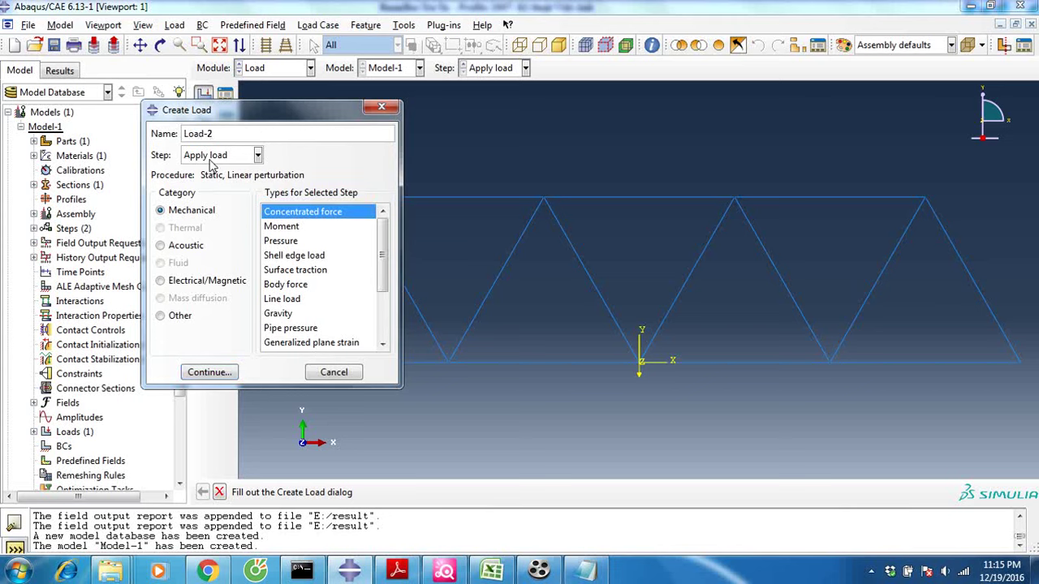
left_click(227, 373)
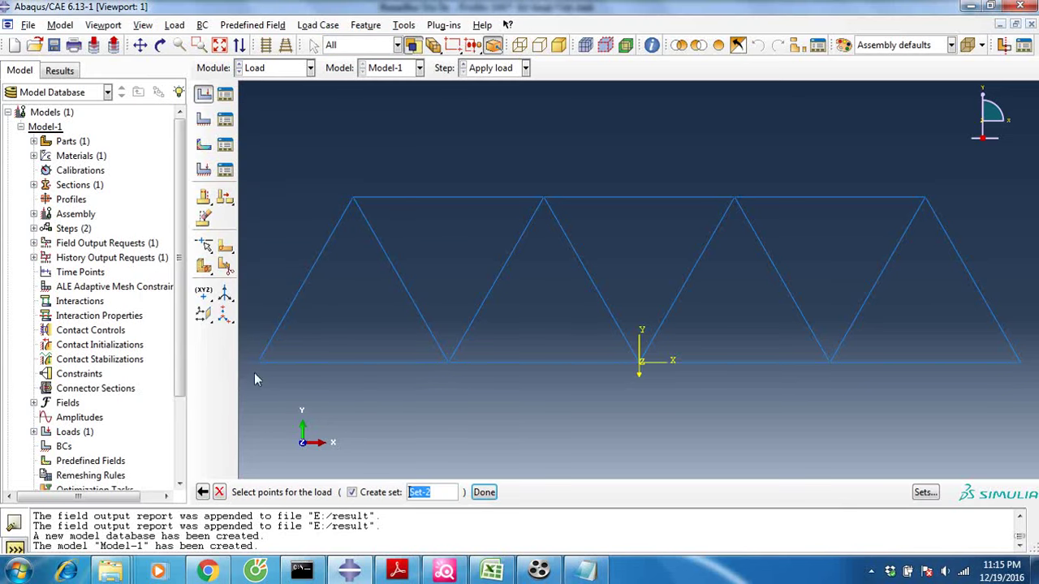
left_click(450, 363)
left_click(484, 492)
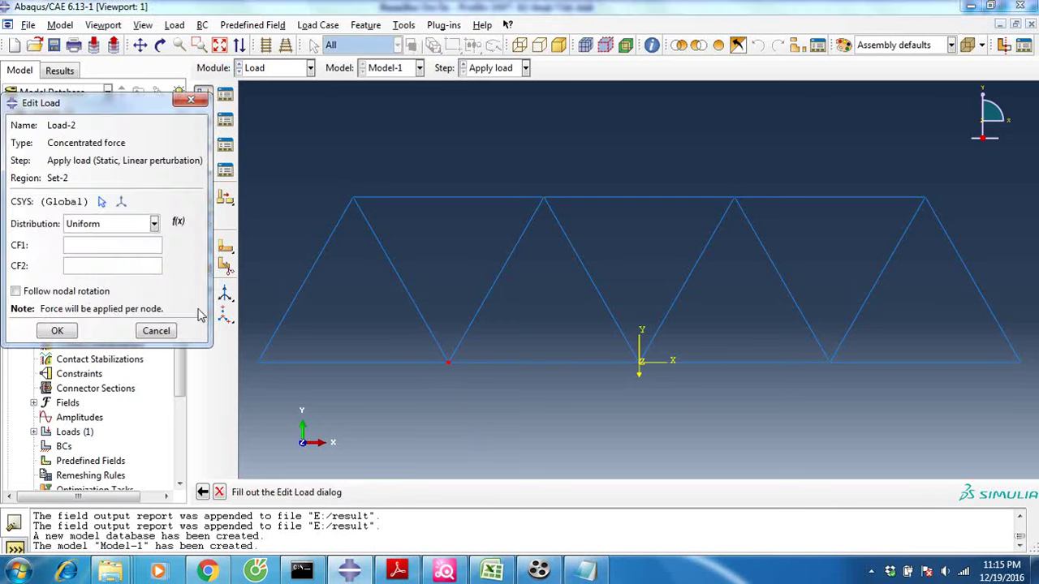
type("0")
left_click(130, 264)
type("-5000")
left_click(69, 330)
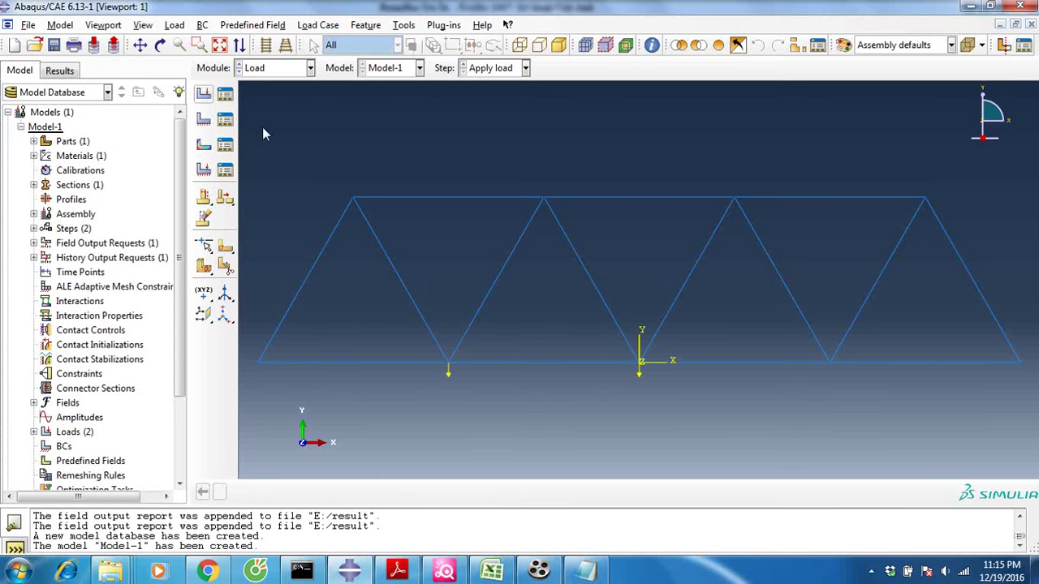
Create concentrated force Load-3 in the Apply load step at the bottom-chord joint just right of centre, with CF1 0 and CF2 -5000
left_click(204, 93)
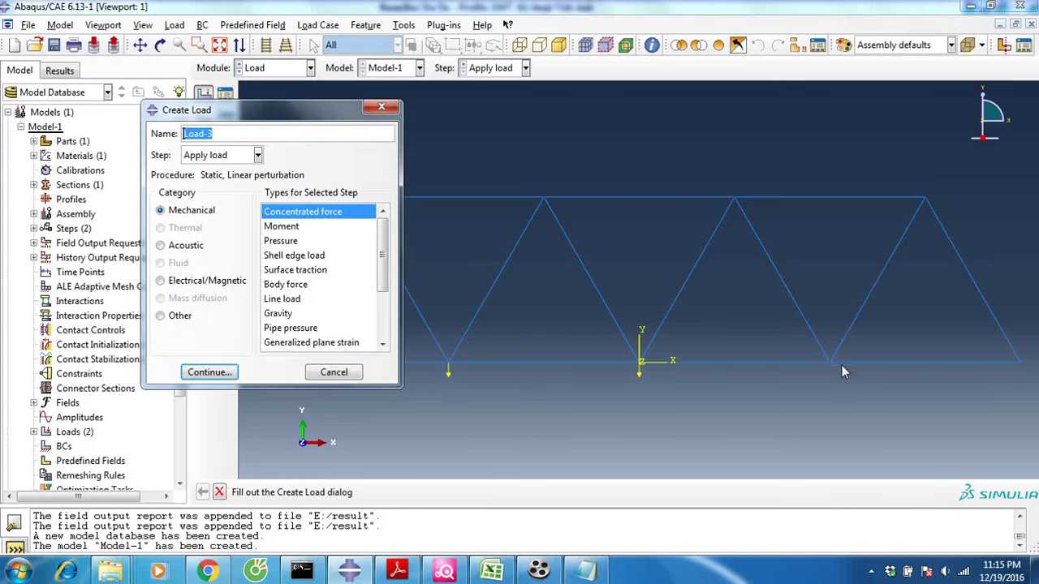
left_click(209, 373)
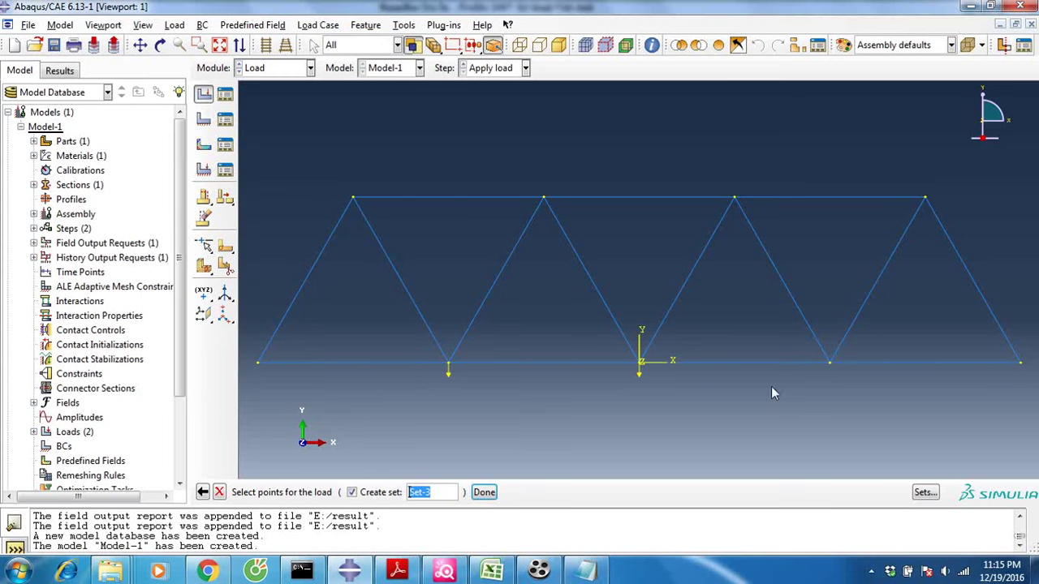
left_click(831, 364)
left_click(484, 492)
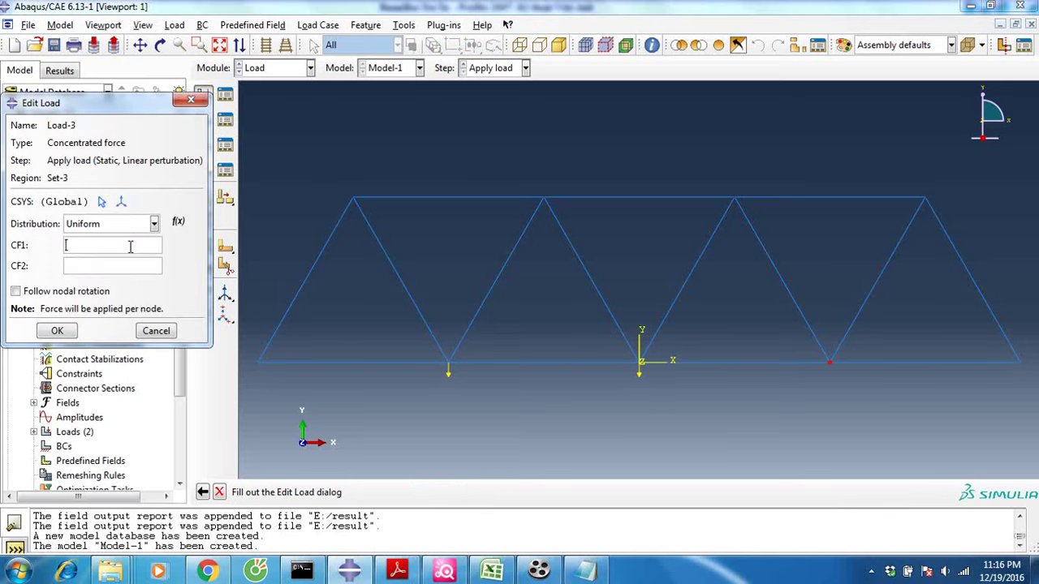
left_click(133, 242)
type("0")
left_click(120, 263)
type("-5000")
left_click(56, 331)
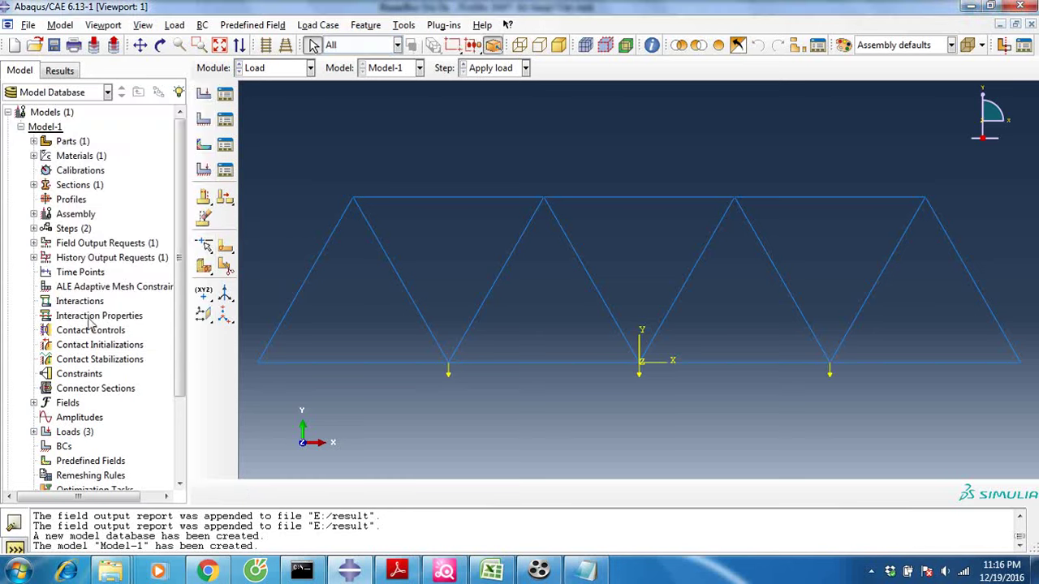
Create Displacement/Rotation boundary condition BC-1 in the Apply load step at the truss's bottom-left end joint, with U1 and U2 set to 0
left_click(205, 123)
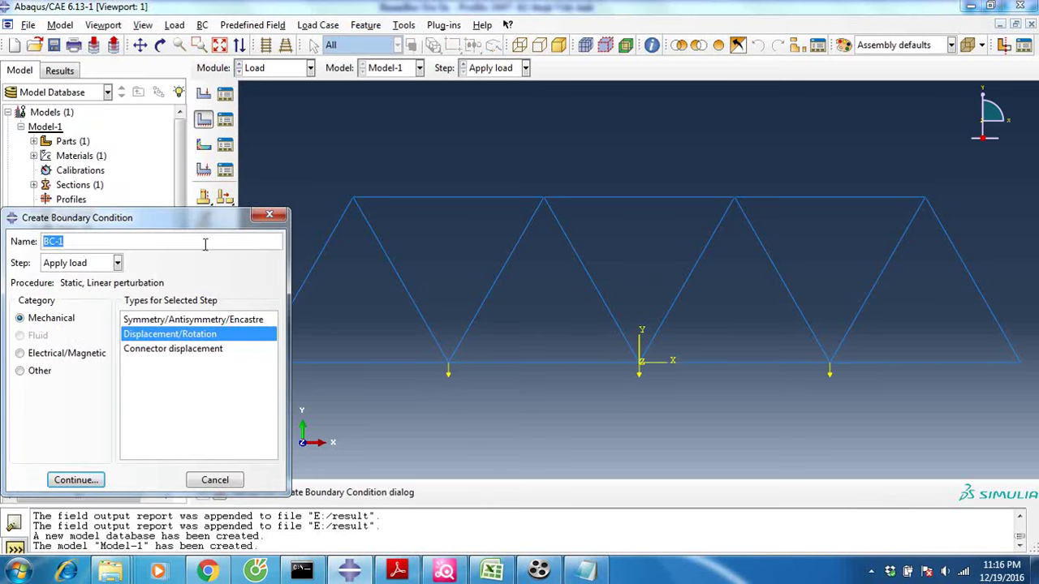
left_click(151, 336)
left_click(87, 242)
left_click(114, 264)
left_click(115, 267)
left_click(61, 321)
left_click(82, 479)
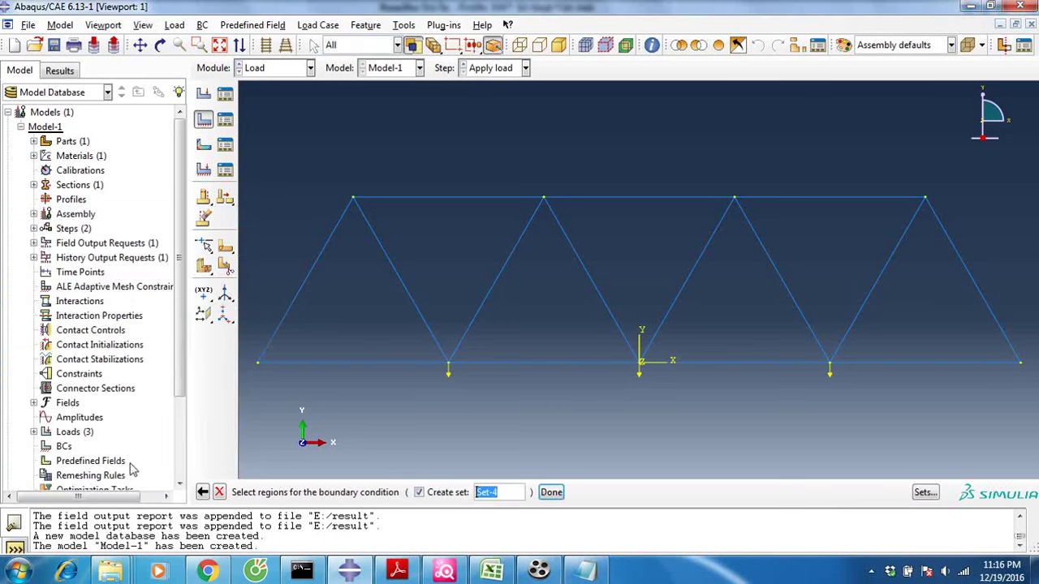
left_click(257, 363)
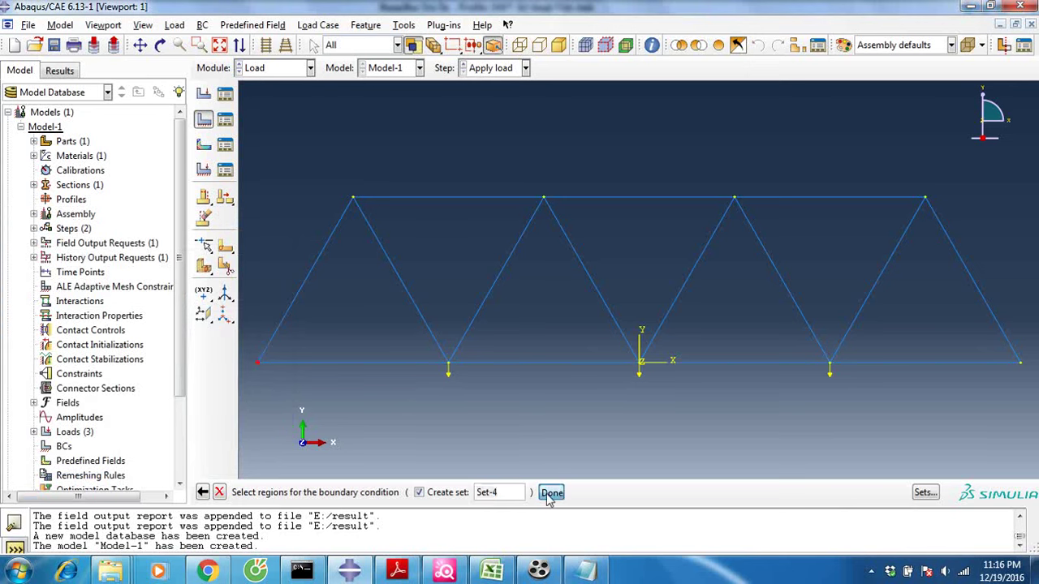
left_click(552, 492)
left_click(16, 222)
left_click(17, 242)
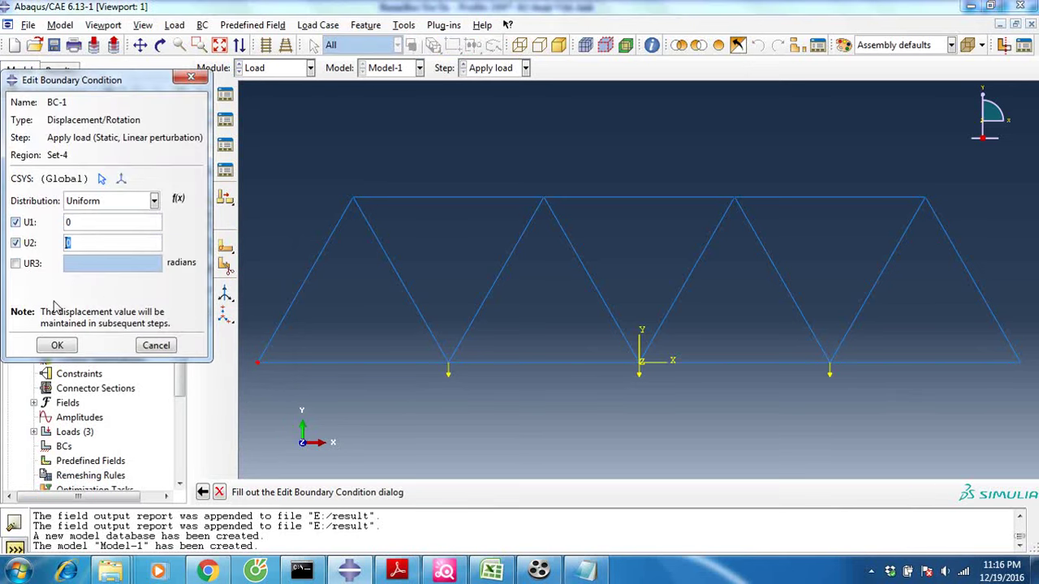
left_click(57, 345)
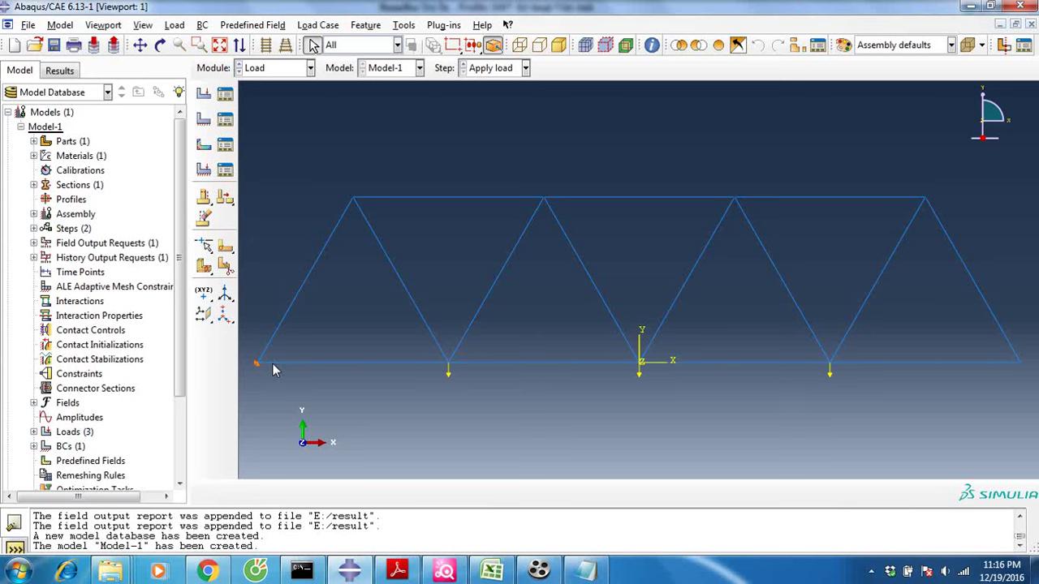
Create Displacement/Rotation boundary condition BC-2 in the Apply load step at the truss's bottom-right end joint, restraining only U2
left_click(204, 120)
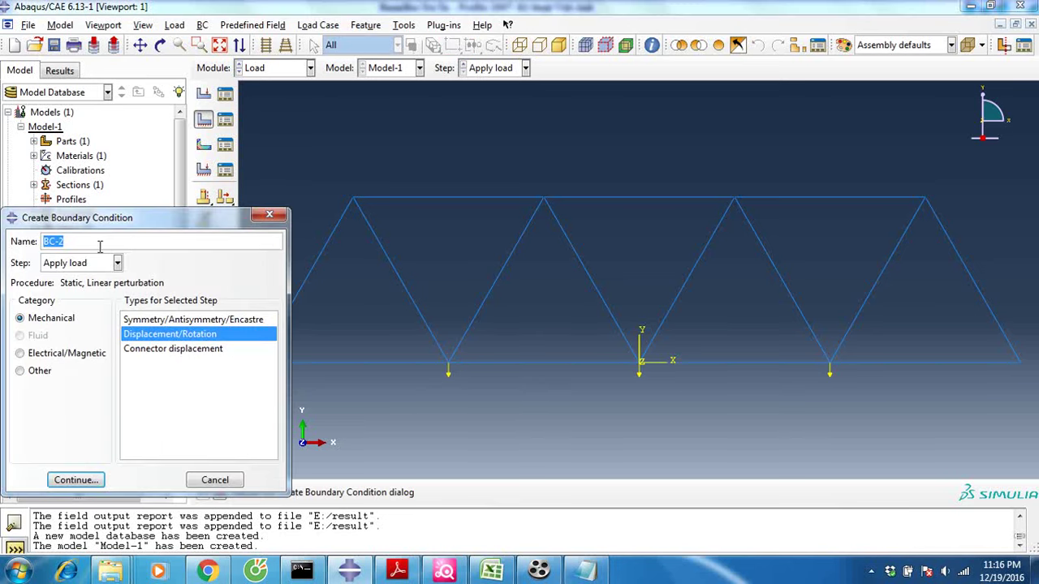
left_click(87, 480)
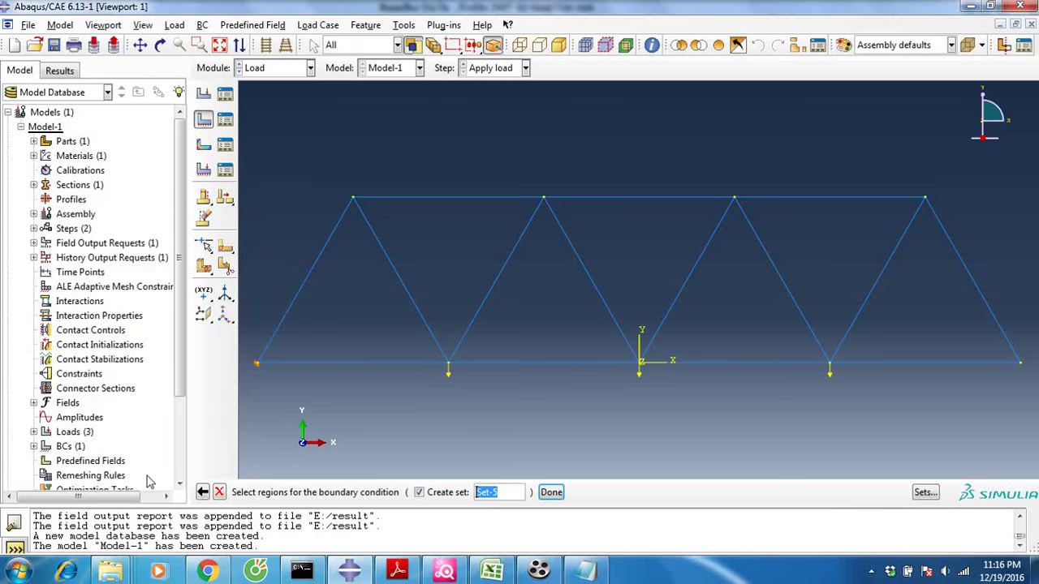
left_click(1021, 364)
left_click(552, 493)
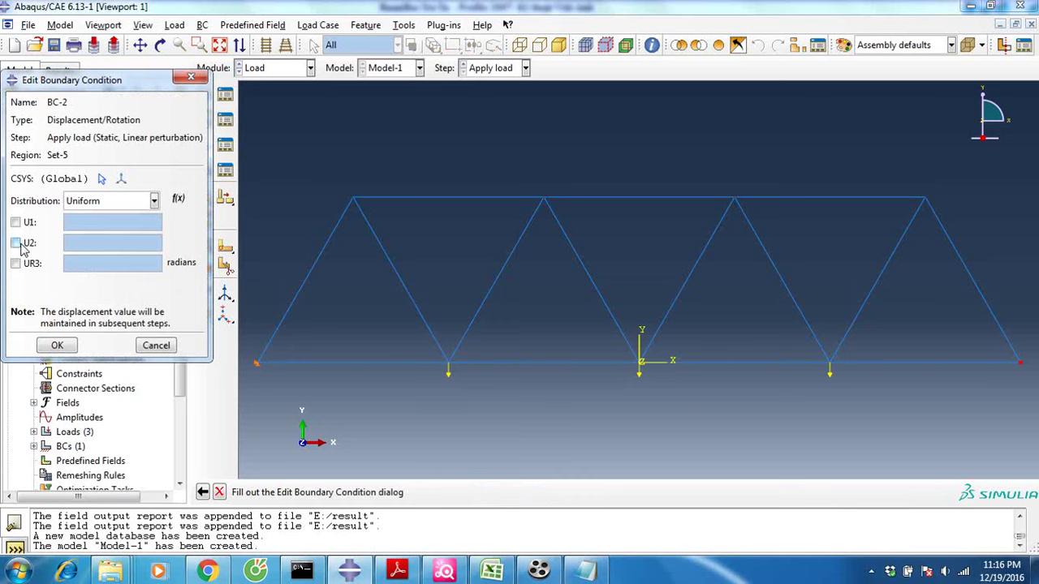
left_click(16, 243)
left_click(58, 345)
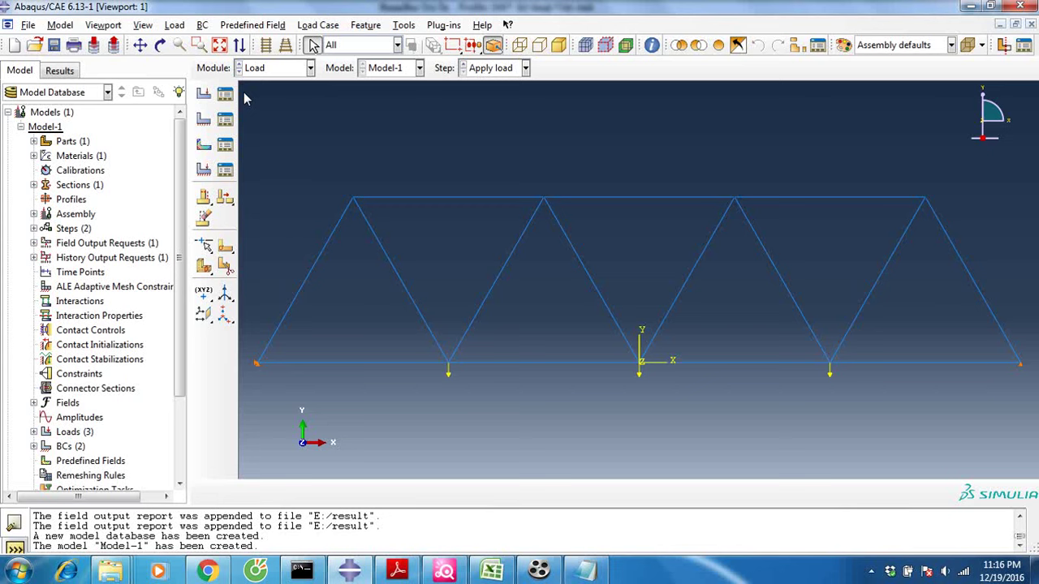
Switch to the Mesh module and make the truss steel part, rather than the assembly, the object for meshing
left_click(276, 68)
left_click(272, 173)
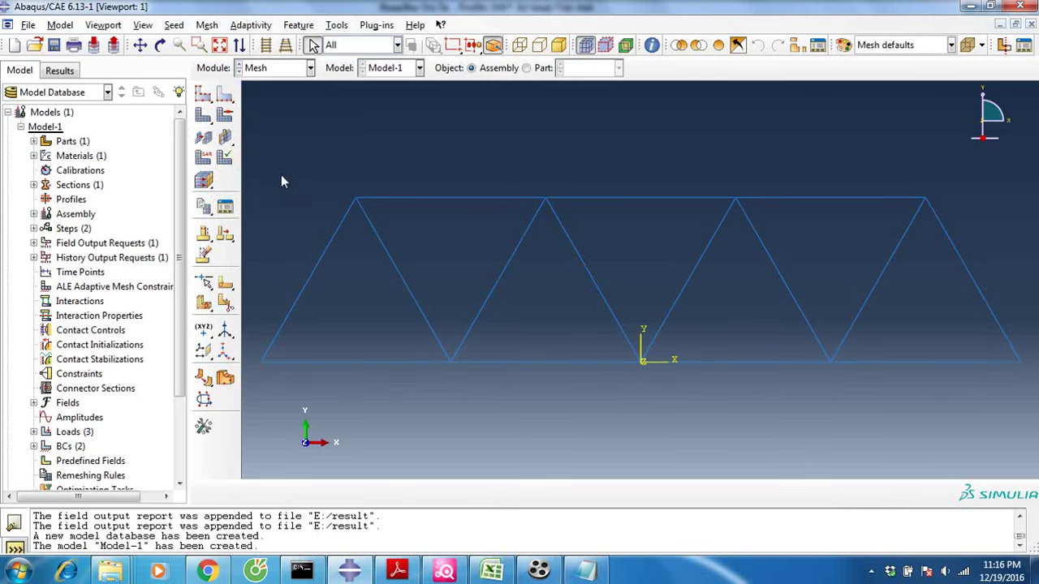
left_click(204, 160)
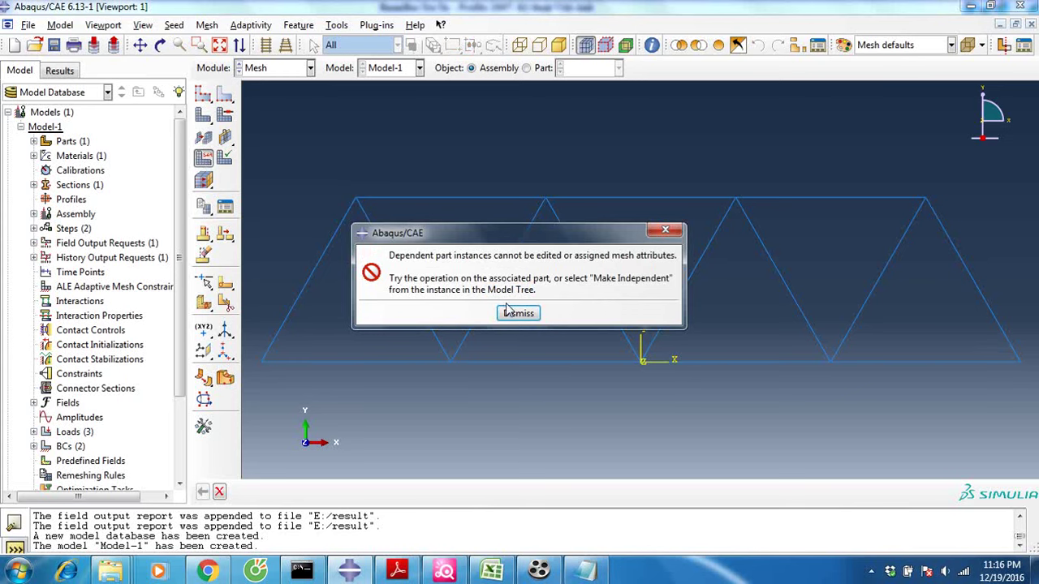
left_click(510, 311)
left_click(539, 68)
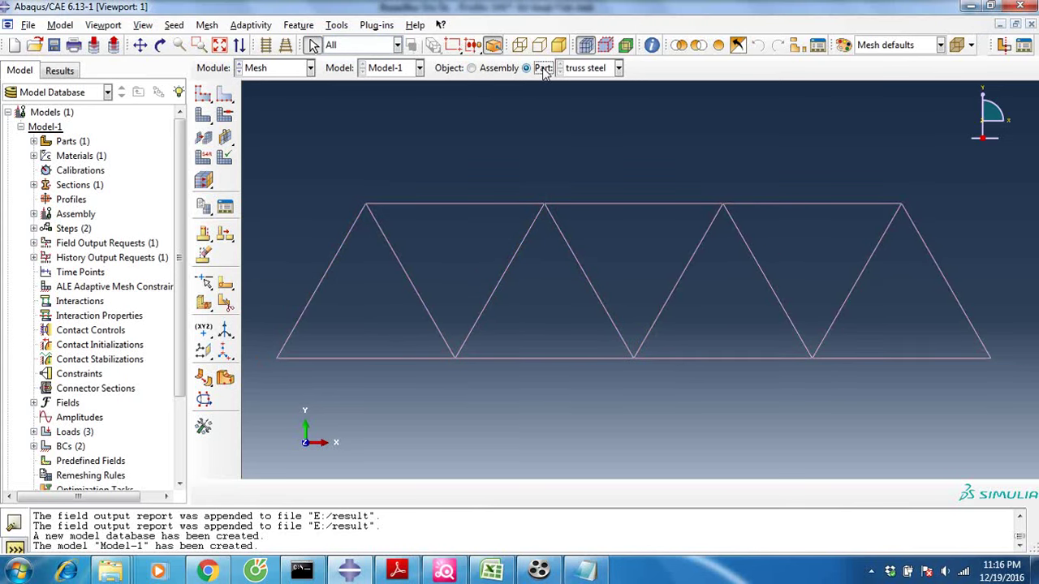
Assign the Truss element family with Standard library and Linear geometric order to all members of the truss
left_click(204, 159)
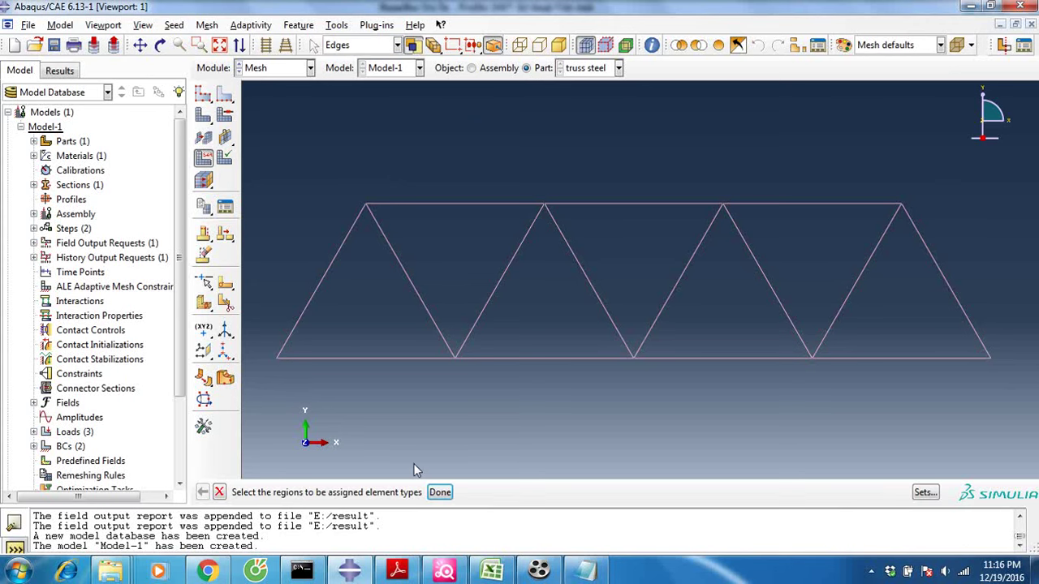
left_click_drag(331, 219, 1018, 398)
left_click(439, 493)
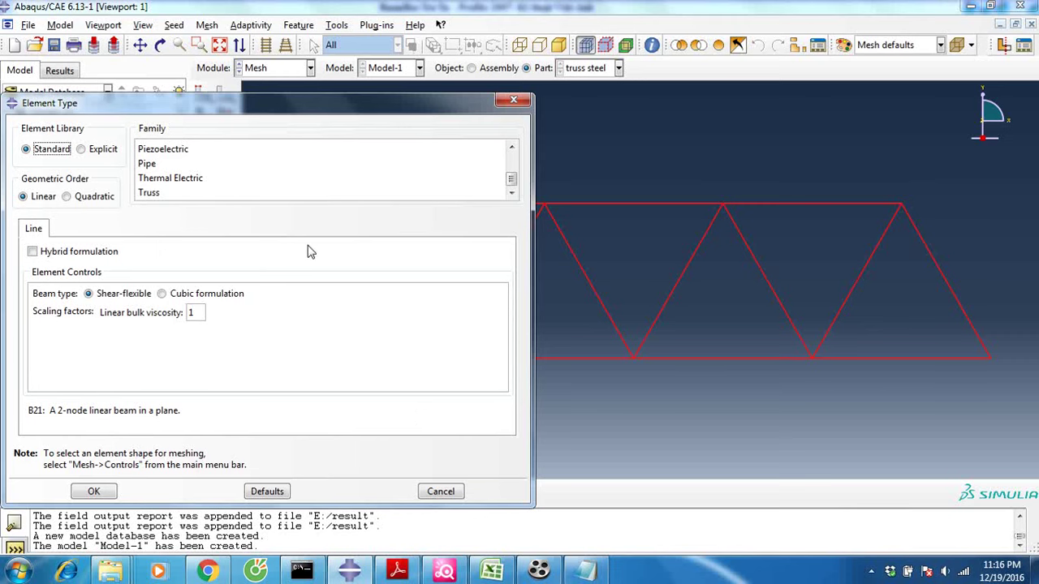
left_click(150, 193)
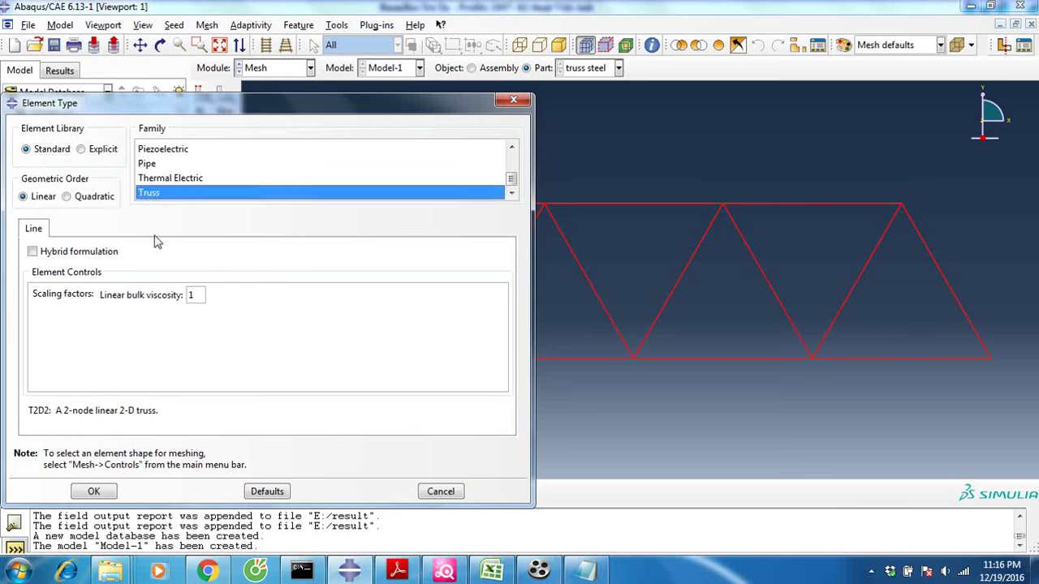
left_click(93, 491)
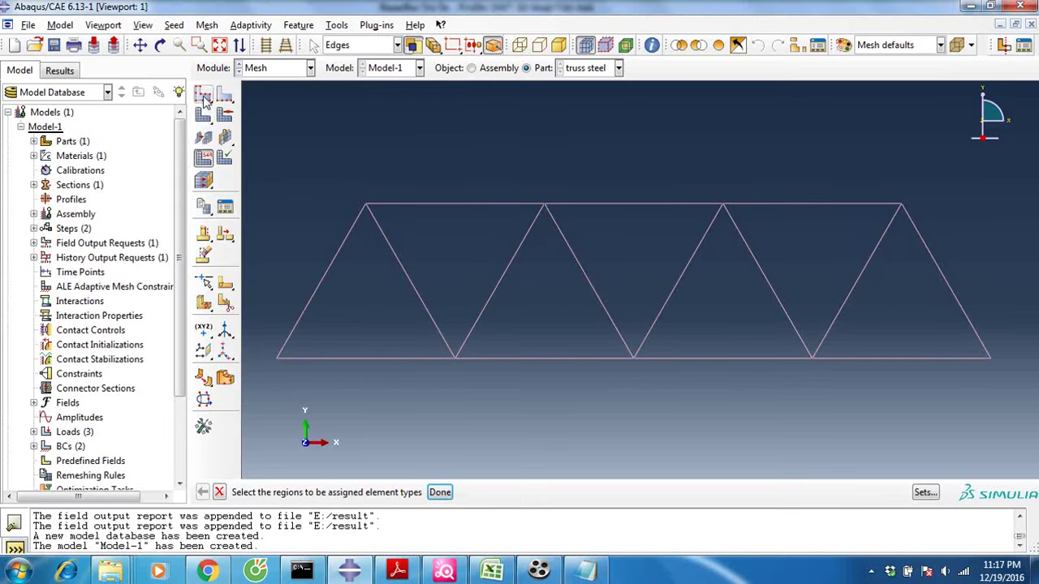
Seed the truss steel part with an approximate global size of 1 and mesh it
left_click(203, 96)
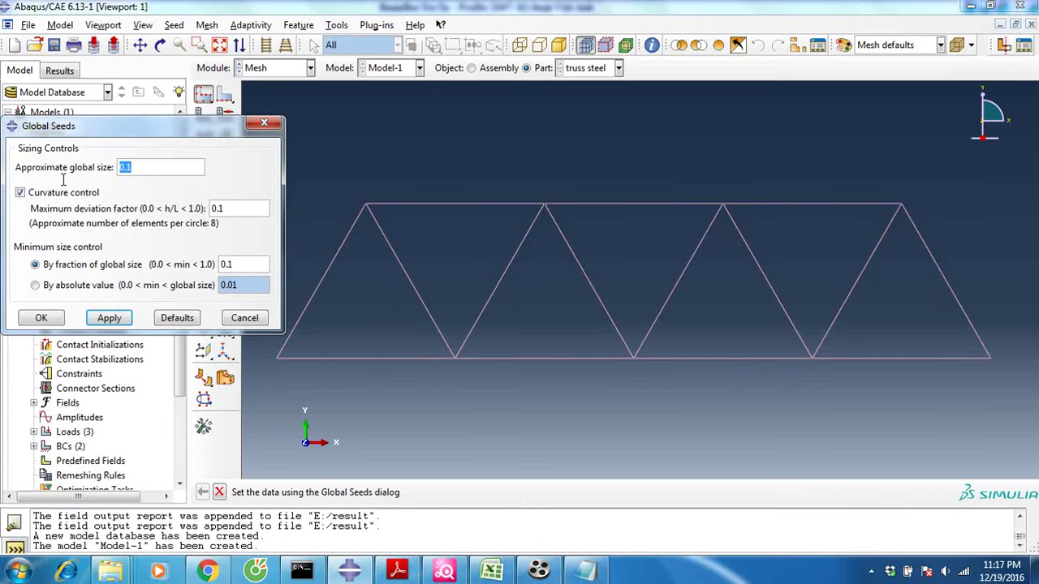
type("1")
left_click(42, 319)
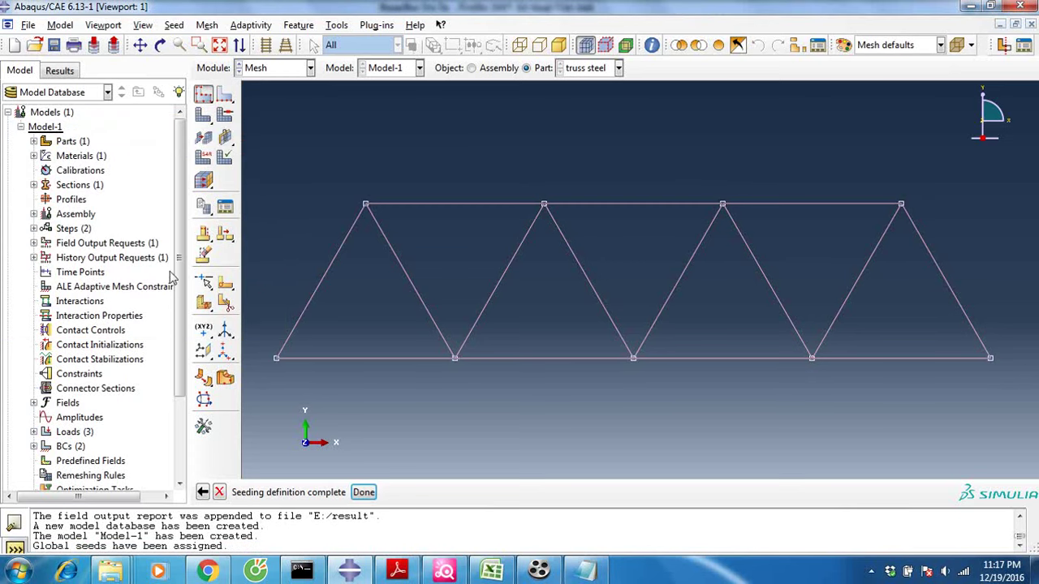
left_click(207, 119)
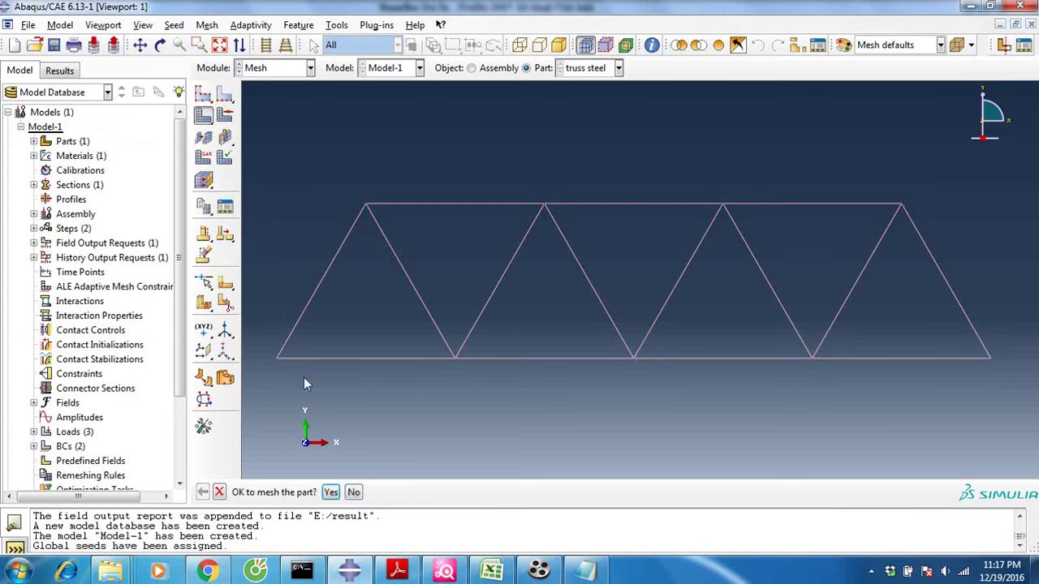
left_click(331, 494)
Switch to the Job module and create full-analysis job Job-1 from Model-1 with the default submission settings
left_click(283, 75)
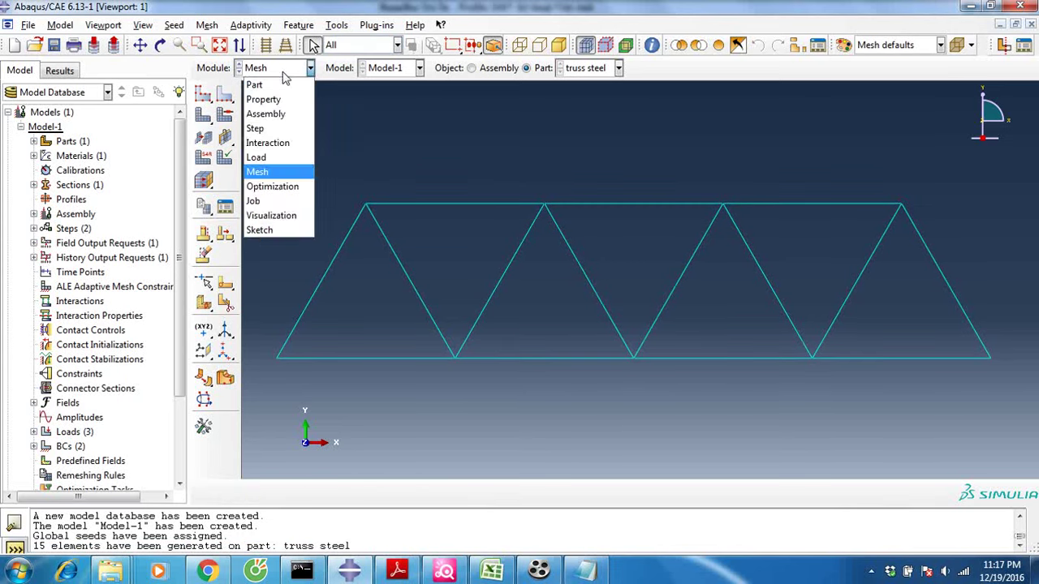
left_click(276, 202)
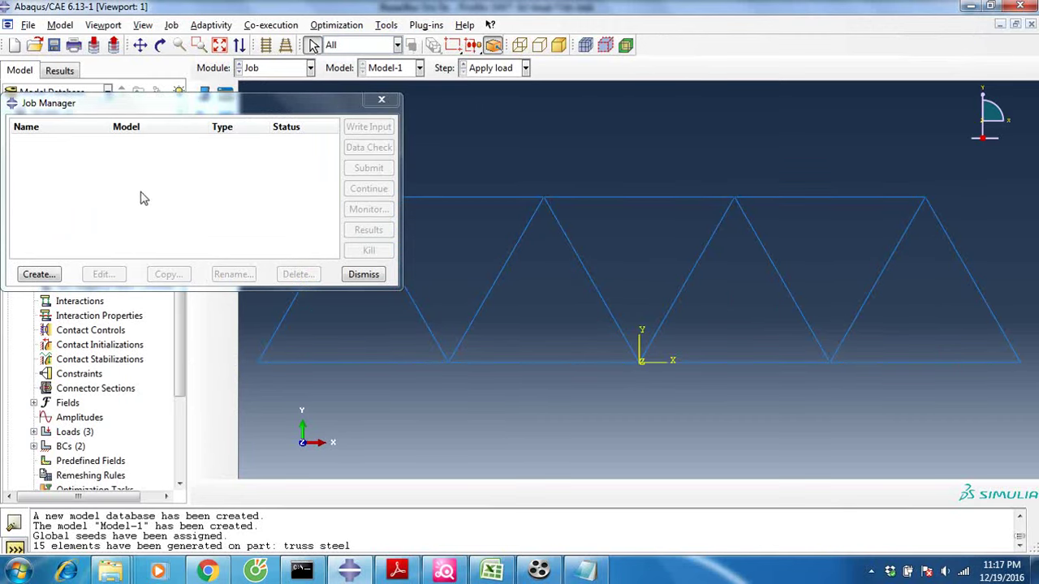
left_click(47, 275)
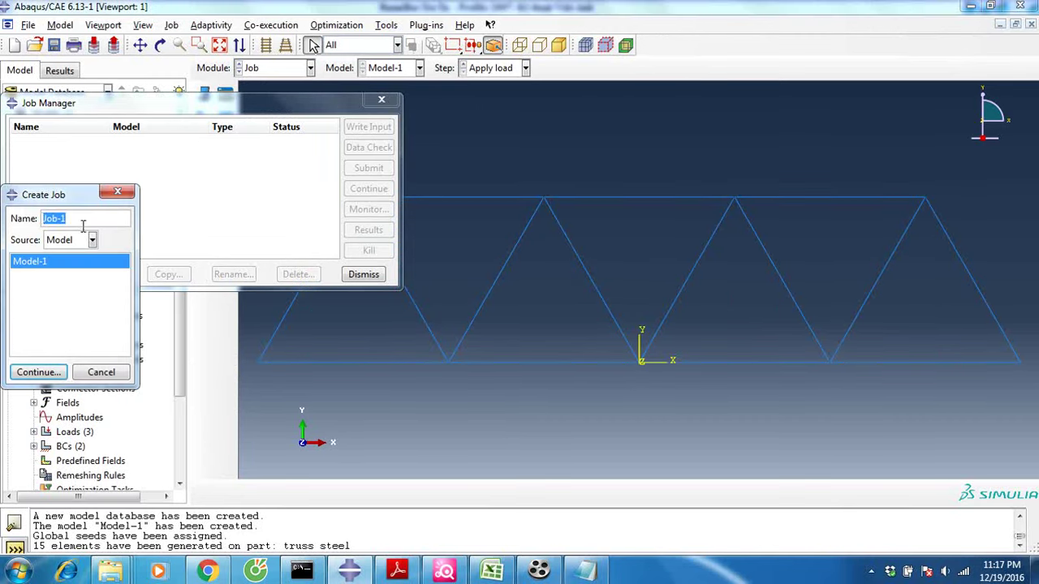
left_click(38, 372)
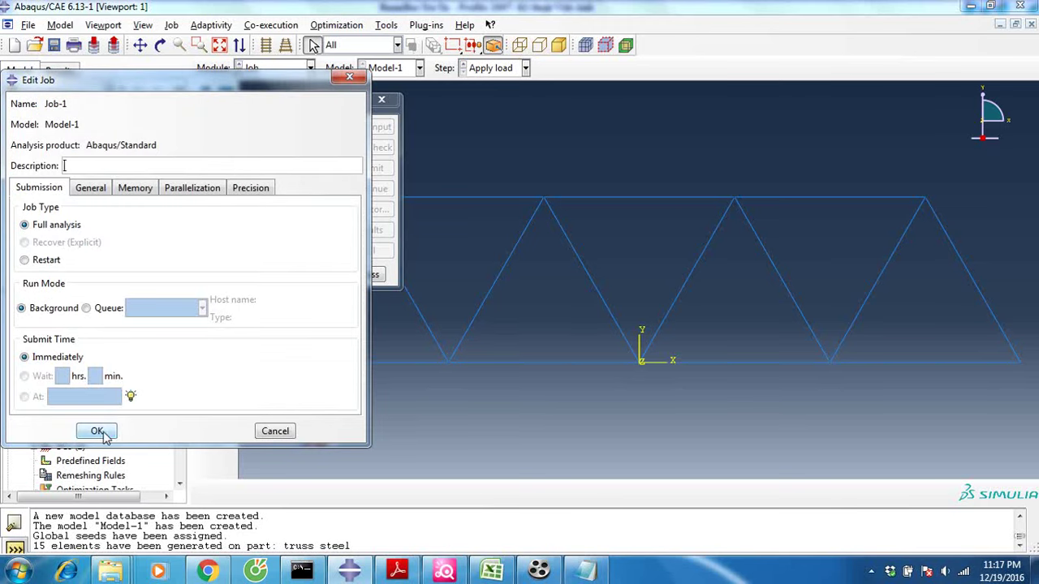
left_click(91, 195)
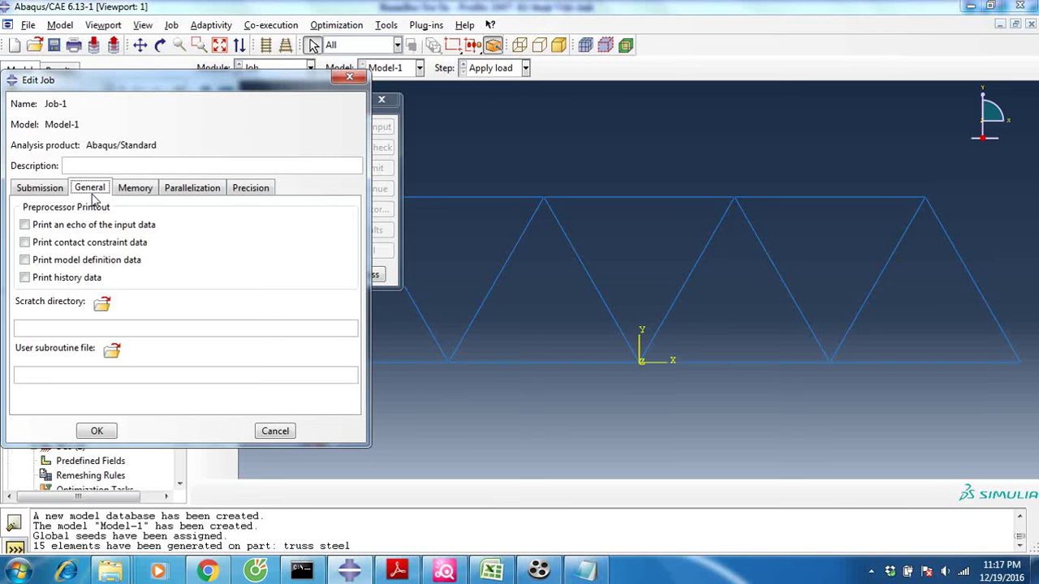
left_click(59, 195)
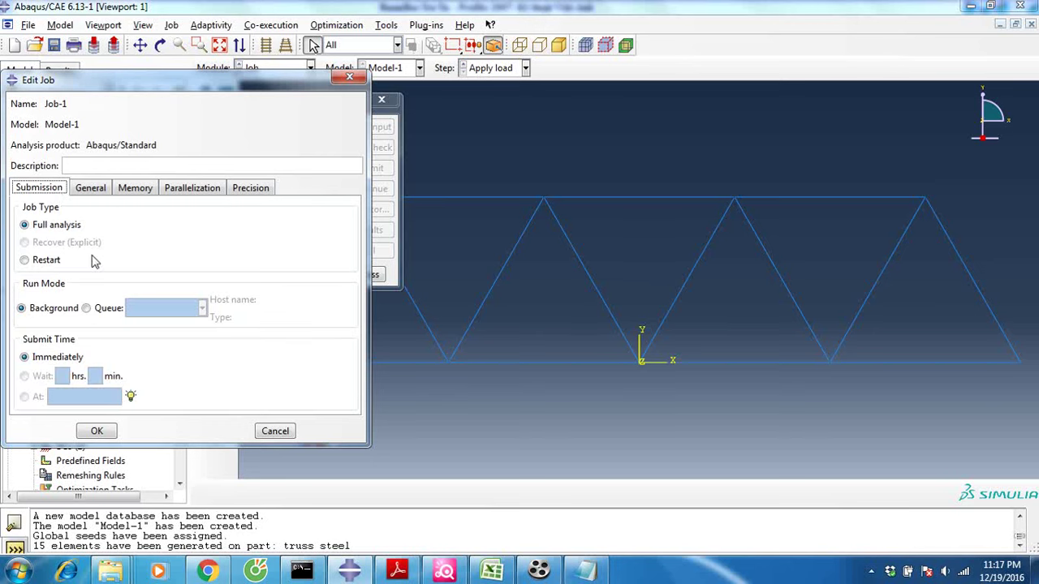
left_click(112, 433)
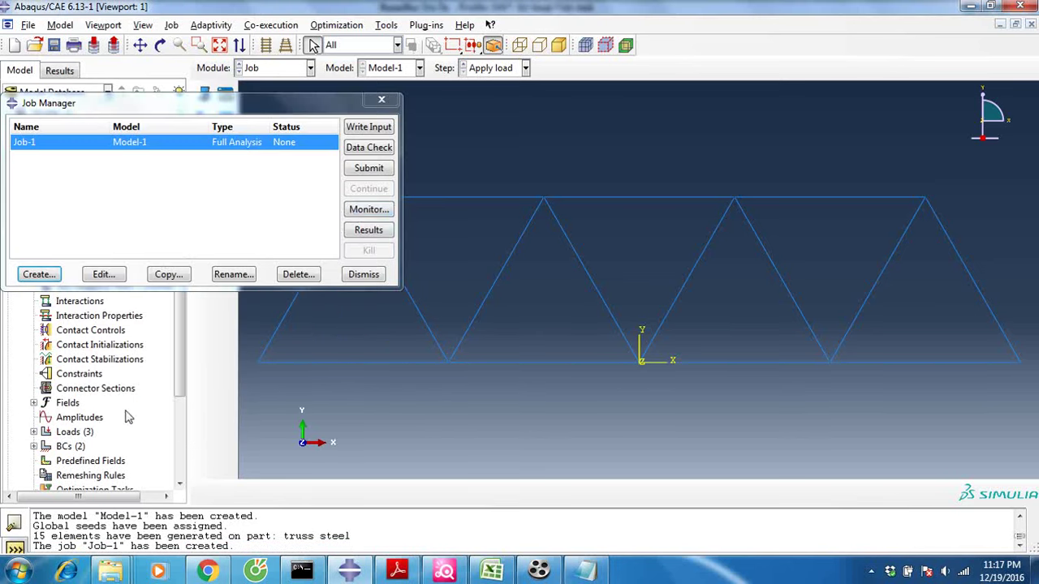
Submit Job-1 for analysis, overwriting its existing job files, and check the message log
left_click(370, 172)
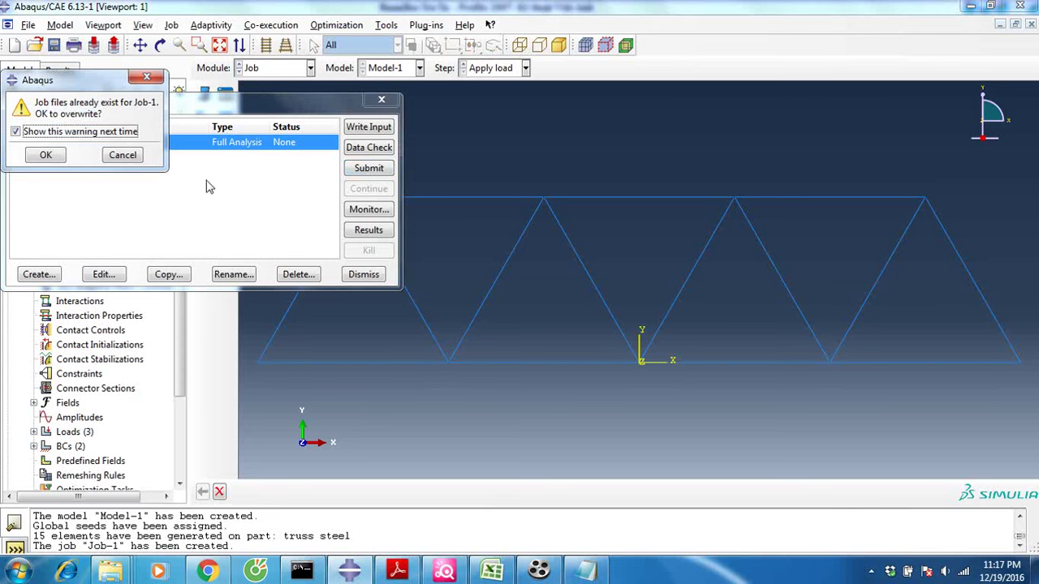
left_click(46, 155)
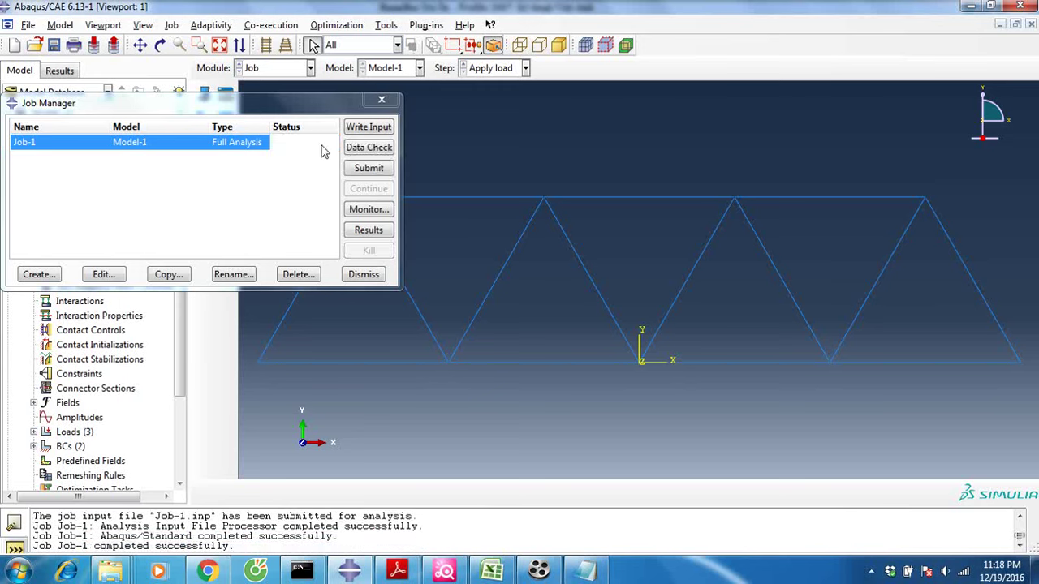
left_click_drag(233, 546, 97, 538)
left_click(197, 543)
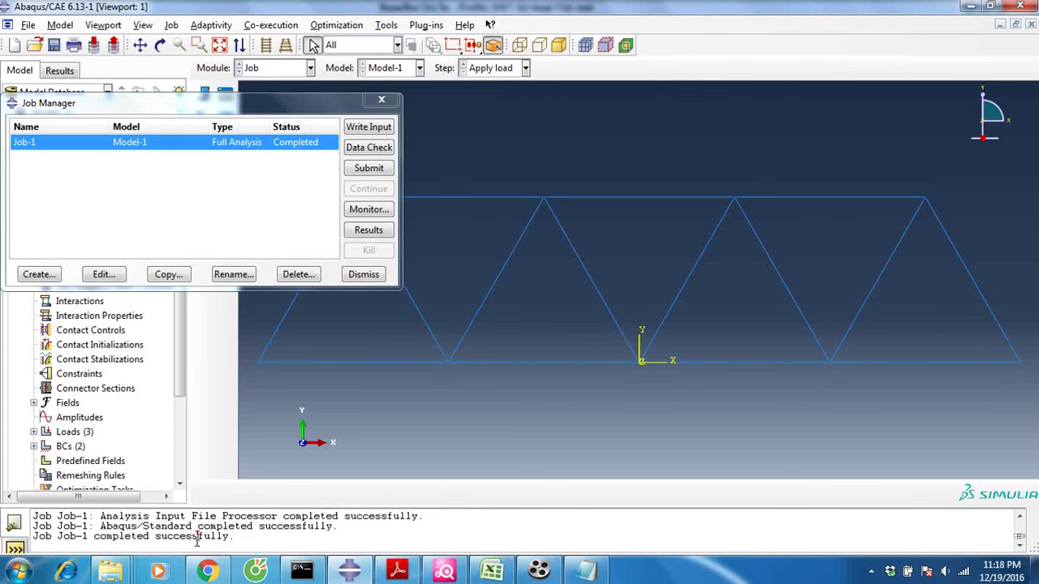
Open the results of Job-1 and hide the element, face and node labels and the node symbols
left_click(370, 230)
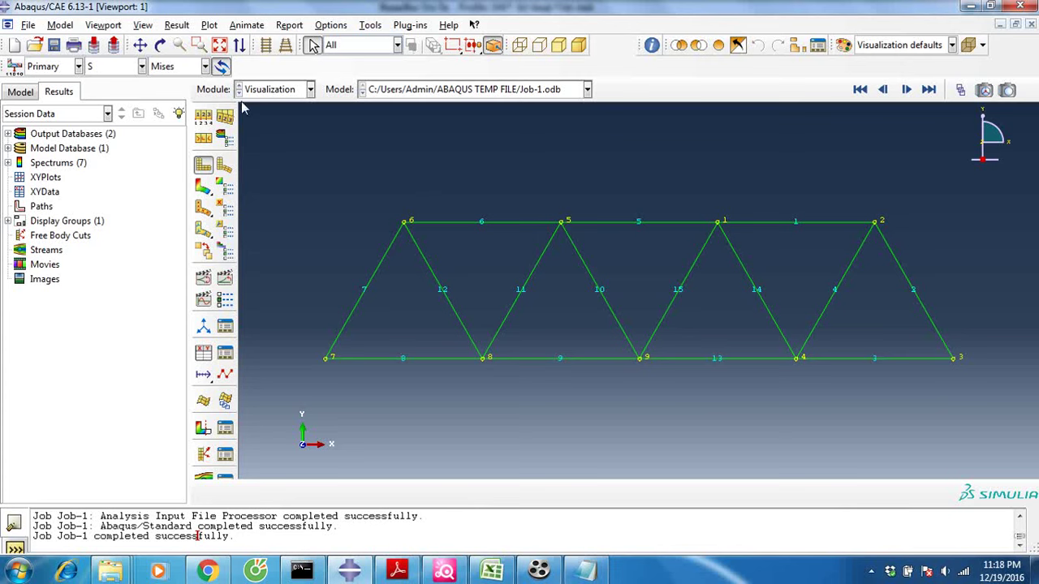
left_click(203, 117)
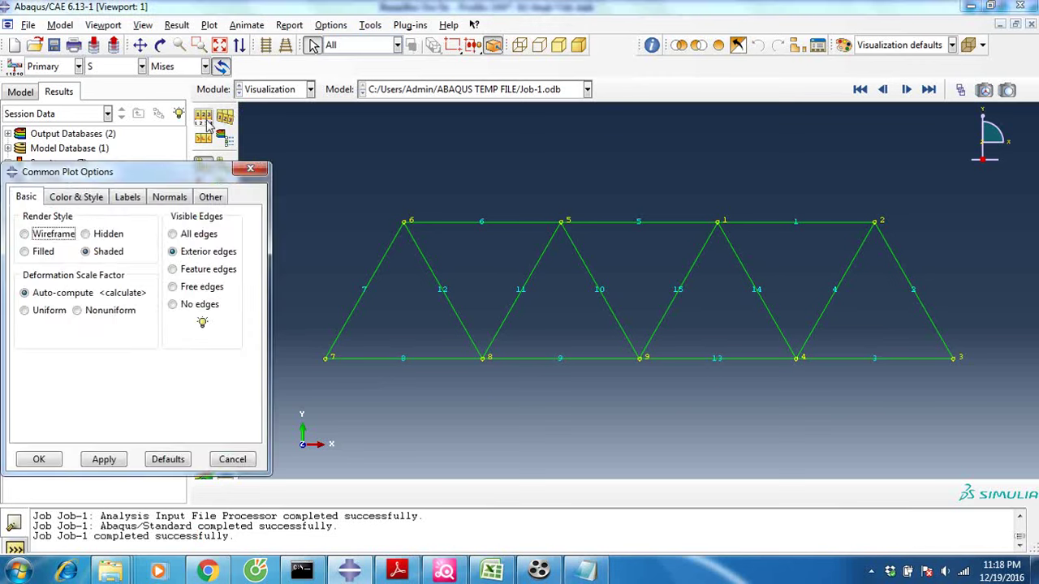
left_click(127, 199)
left_click(52, 255)
left_click(54, 272)
left_click(52, 290)
left_click(49, 307)
left_click(103, 459)
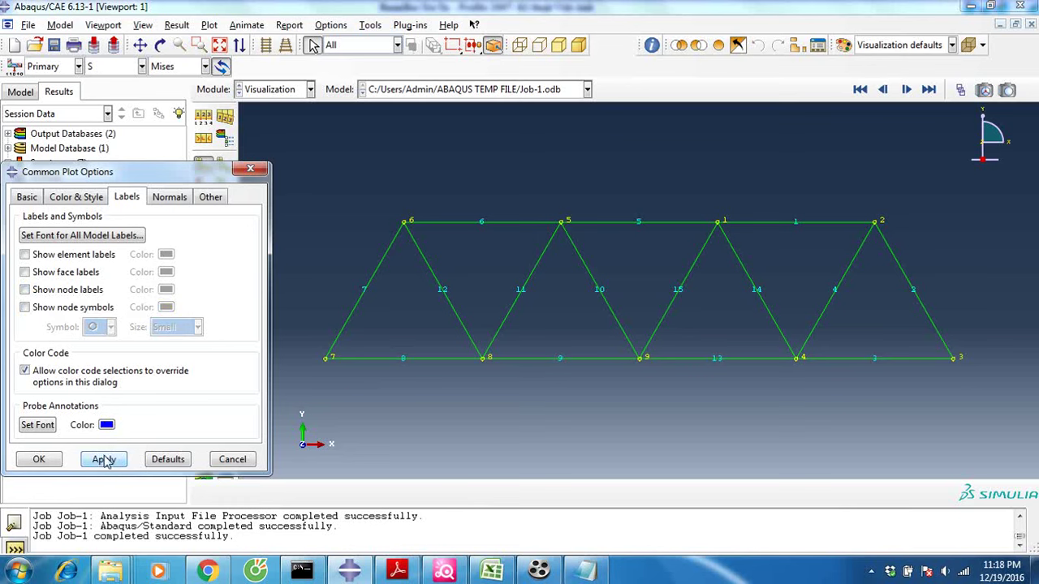
Try showing the element labels, face labels, node labels and node symbols, and reset the common plot options to their defaults
left_click(55, 256)
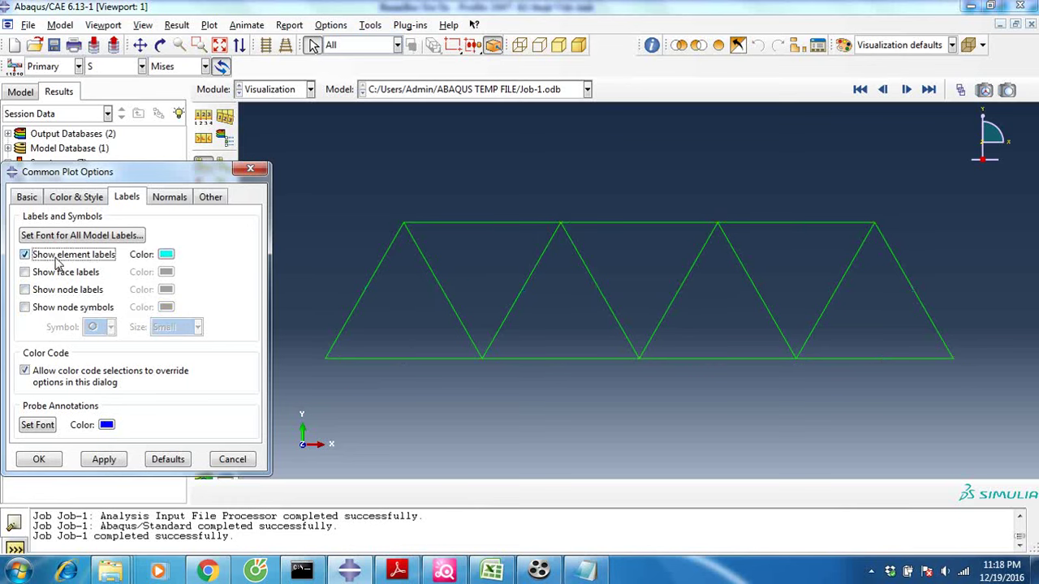
left_click(114, 461)
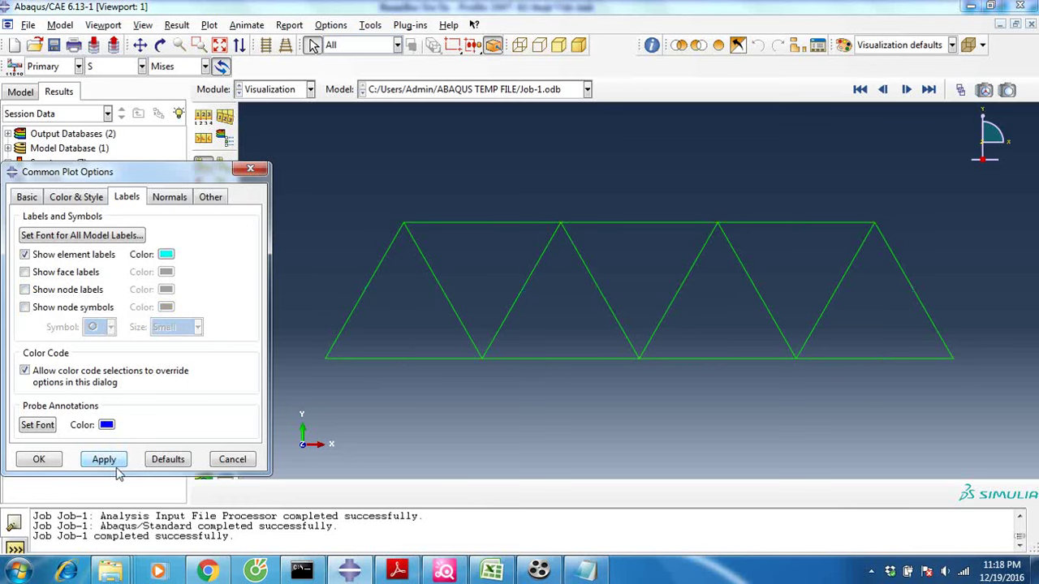
left_click(61, 272)
left_click(64, 289)
left_click(65, 309)
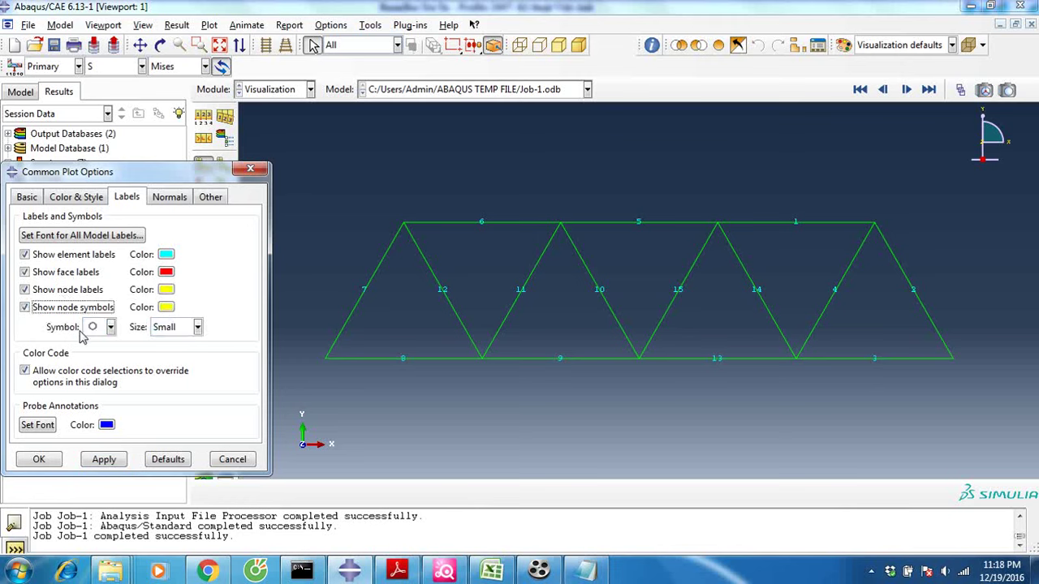
left_click(159, 461)
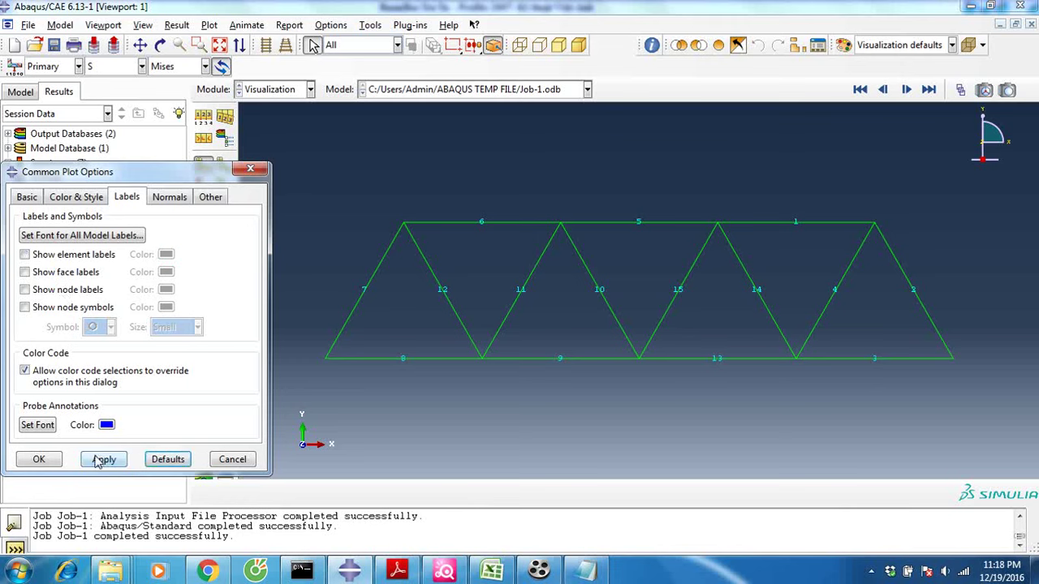
left_click(39, 460)
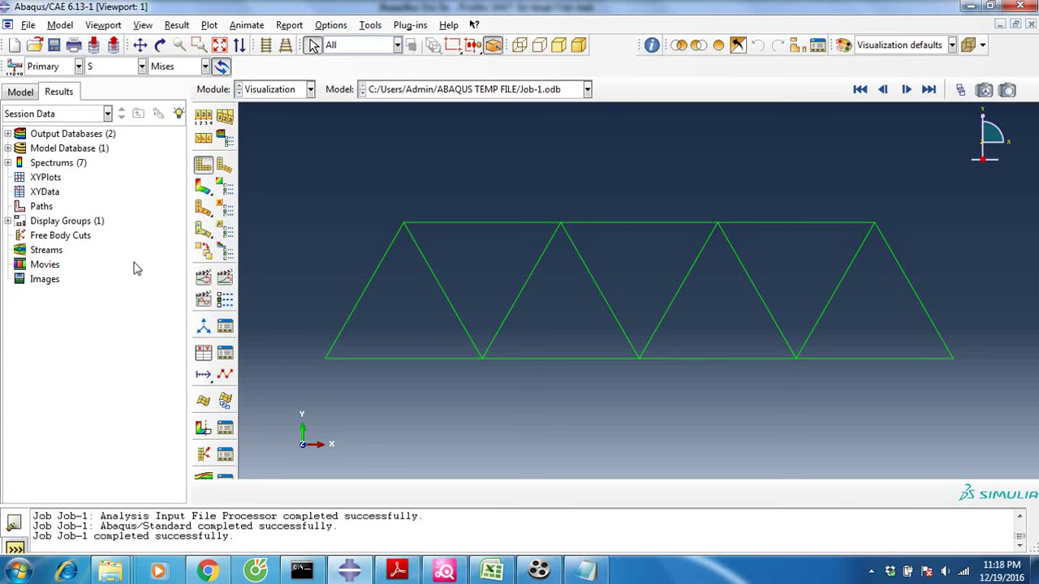
Turn on element labels, face labels, node labels and node symbols in the common plot options
left_click(203, 117)
left_click(127, 197)
left_click(71, 254)
left_click(69, 272)
left_click(69, 290)
left_click(69, 307)
left_click(91, 462)
left_click(41, 460)
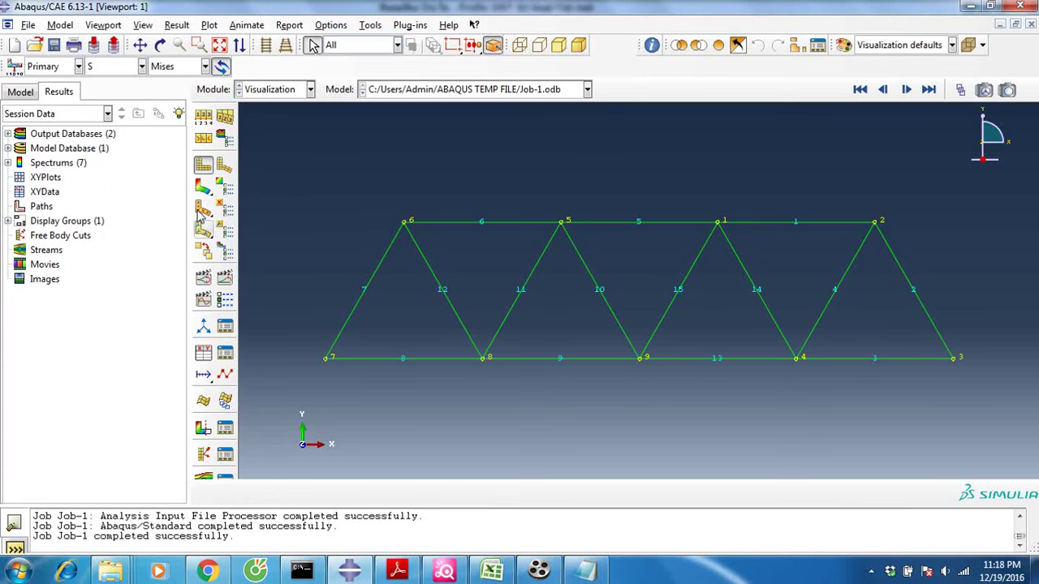
Review the color, style and label settings of the superimpose plot options
left_click(225, 118)
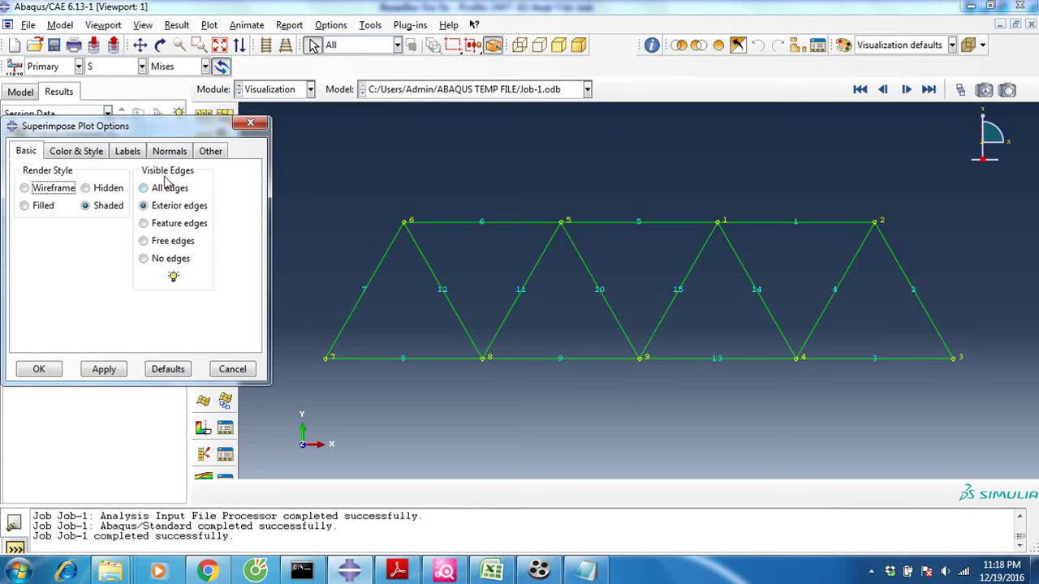
left_click(72, 156)
left_click(128, 155)
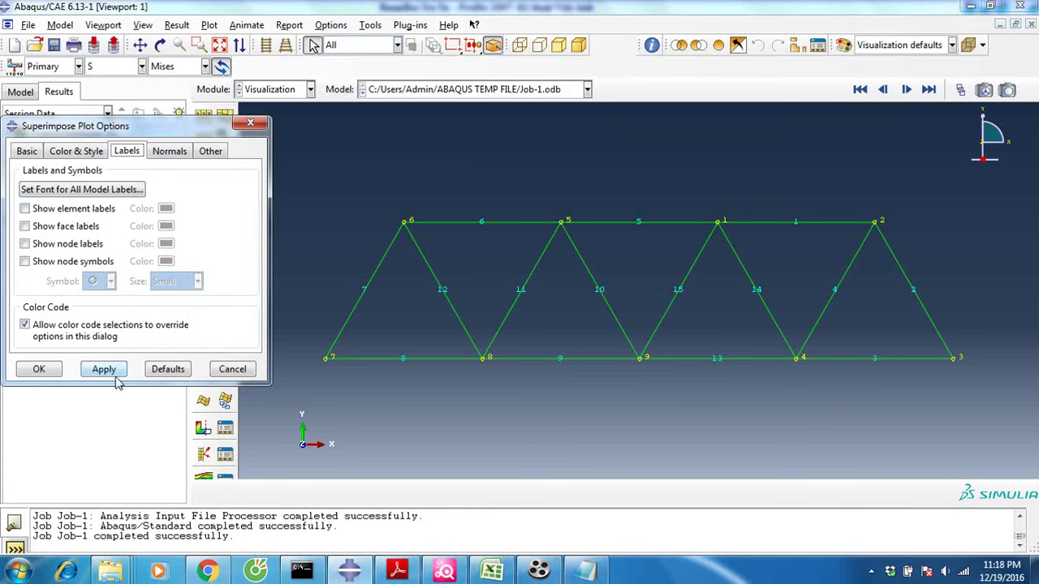
left_click(41, 370)
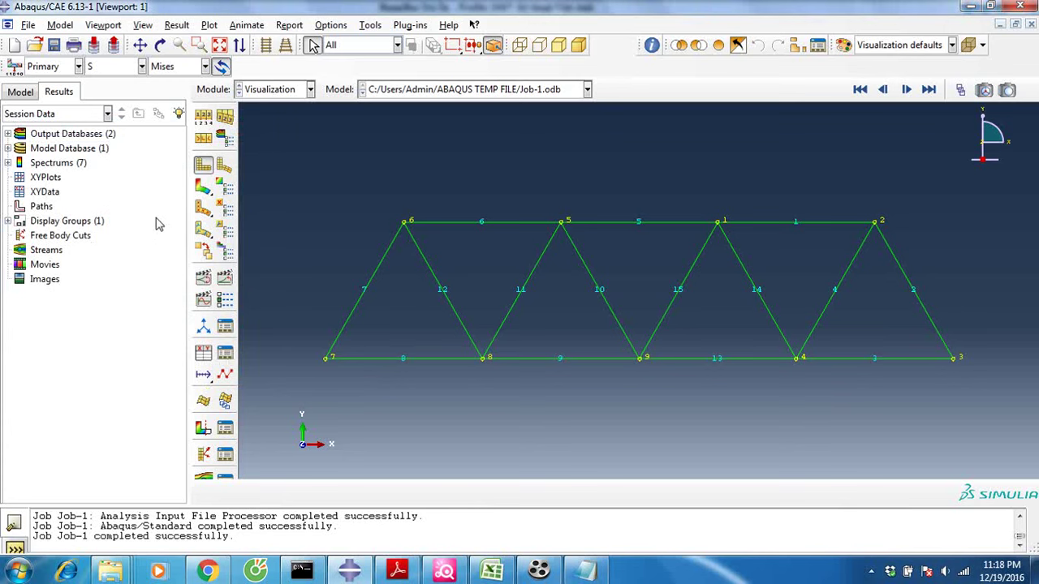
Plot the stress contours on the deformed truss and show the title block, state block, and text and arrows annotations
left_click(204, 187)
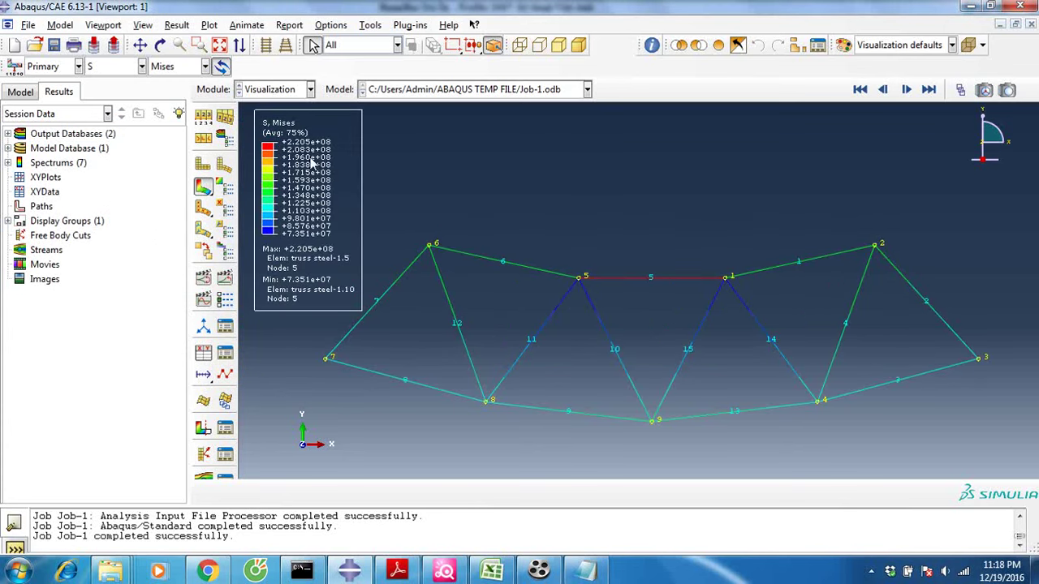
left_click(104, 25)
left_click(164, 203)
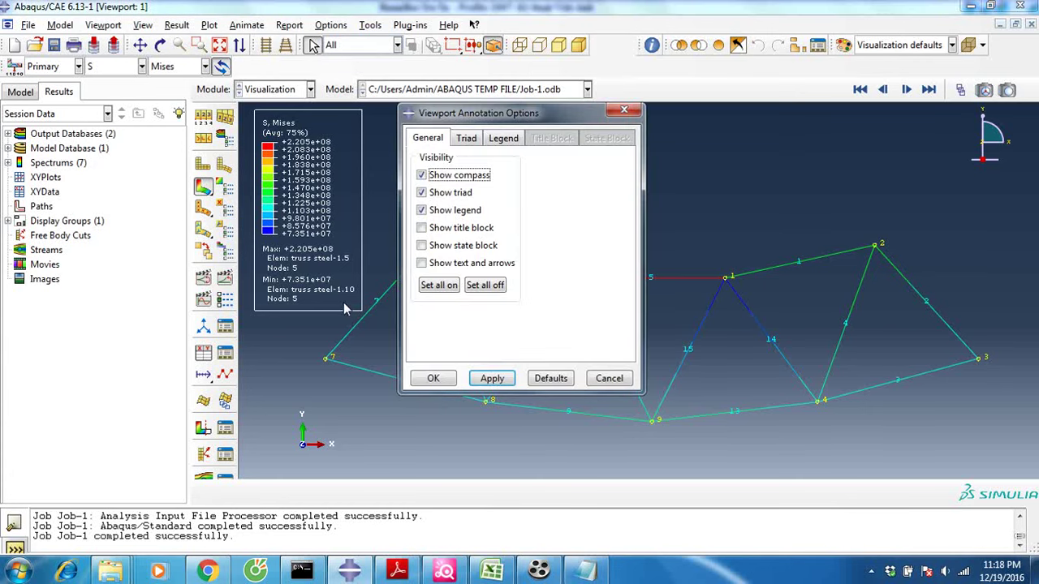
left_click(452, 264)
left_click(455, 245)
left_click(454, 228)
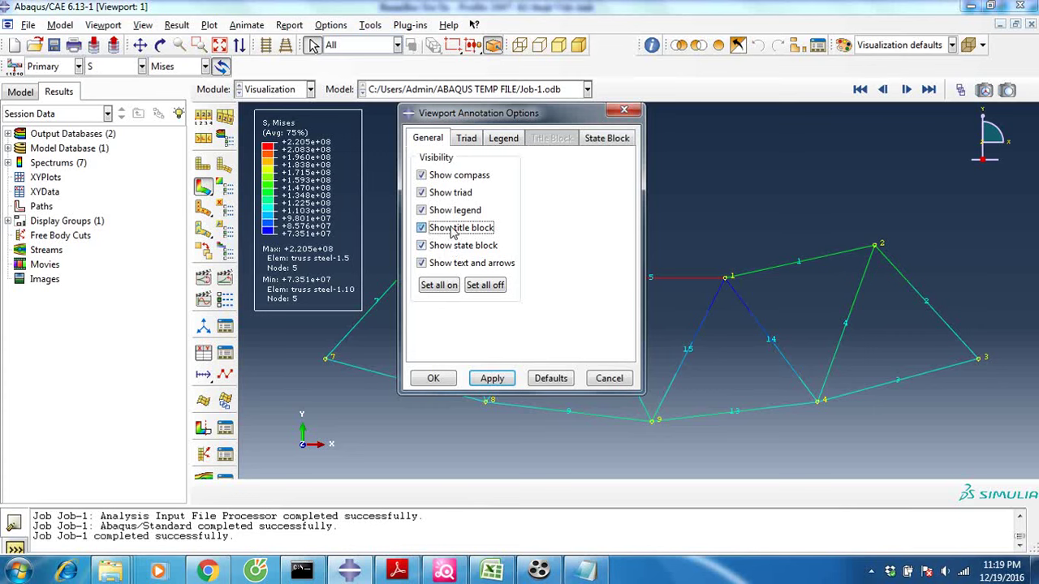
left_click(490, 379)
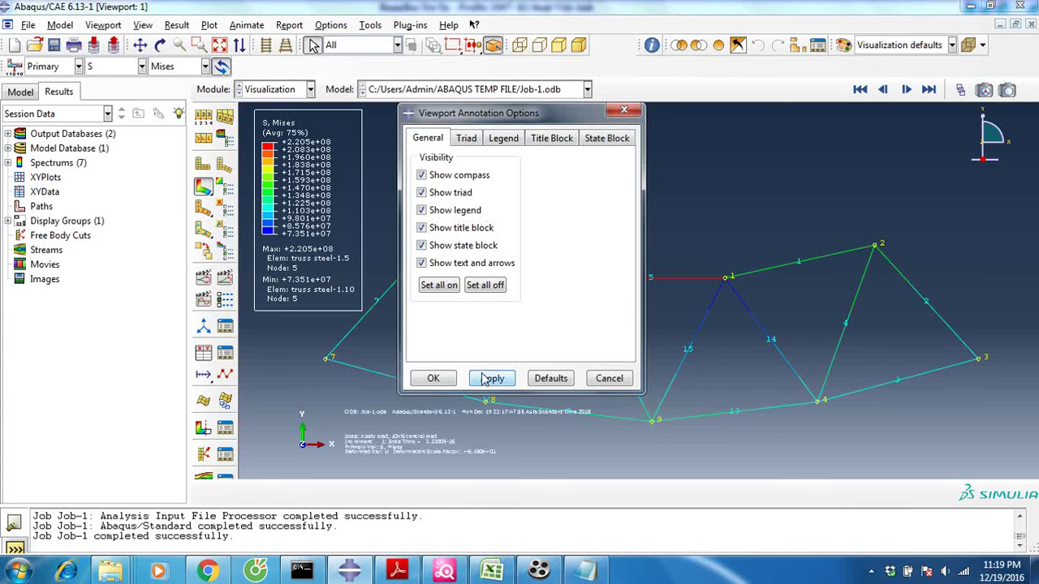
Hide the title block, state block, and text and arrows annotations, and set the legend font size to 12 points
left_click(449, 266)
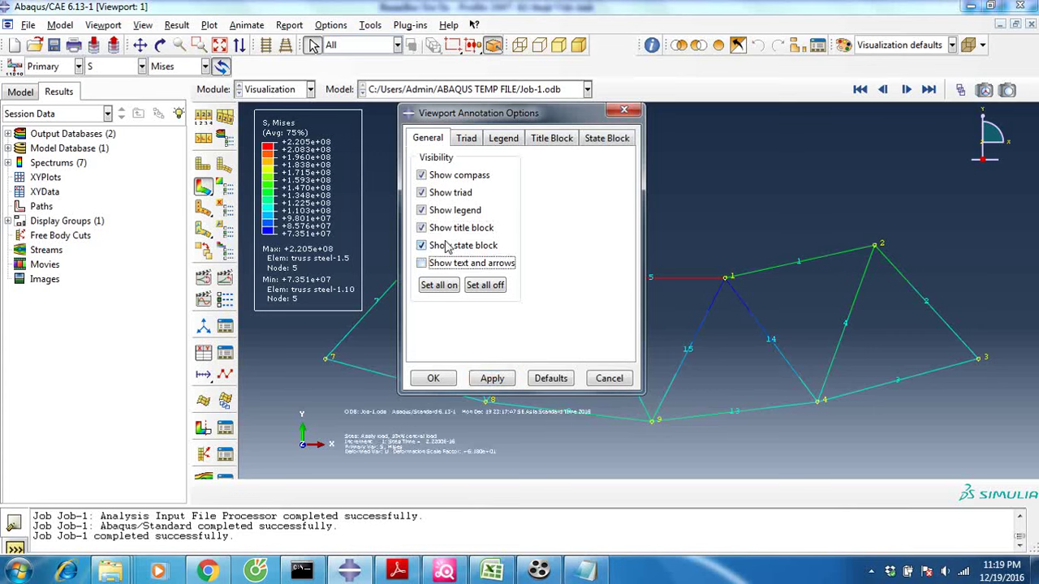
left_click(449, 245)
left_click(451, 229)
left_click(501, 140)
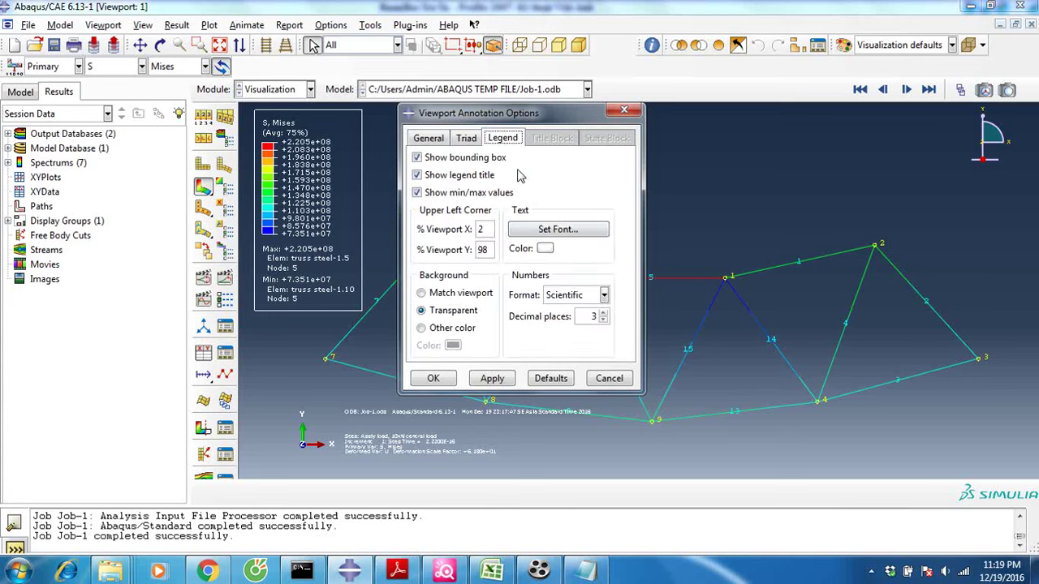
left_click(531, 234)
left_click(465, 212)
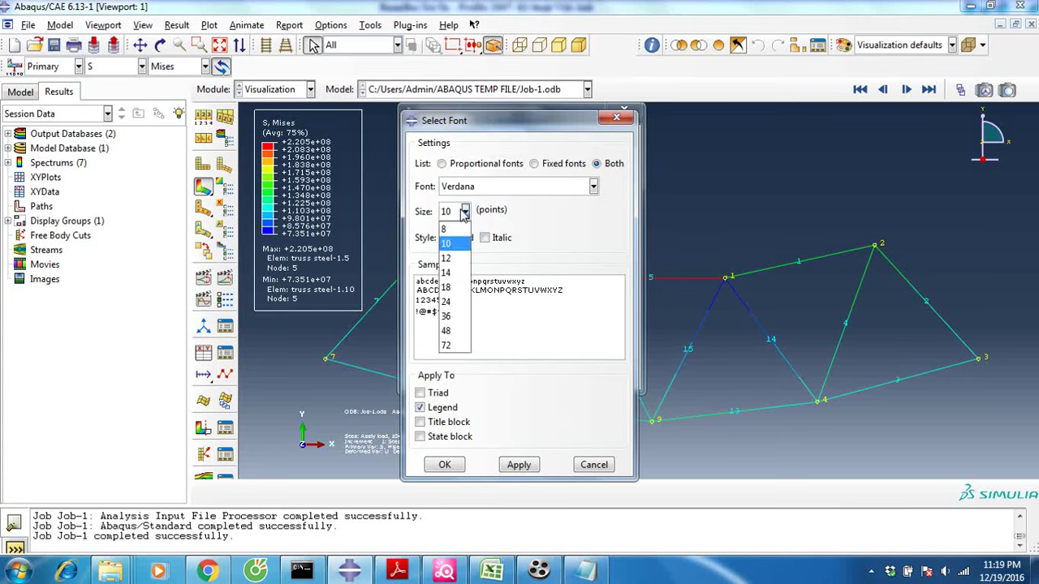
left_click(445, 259)
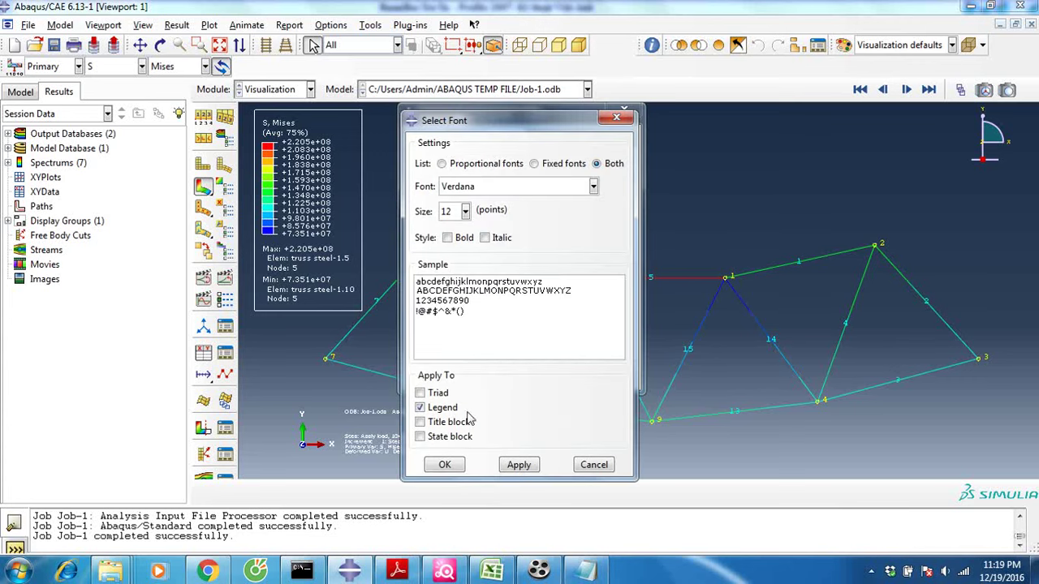
left_click(442, 466)
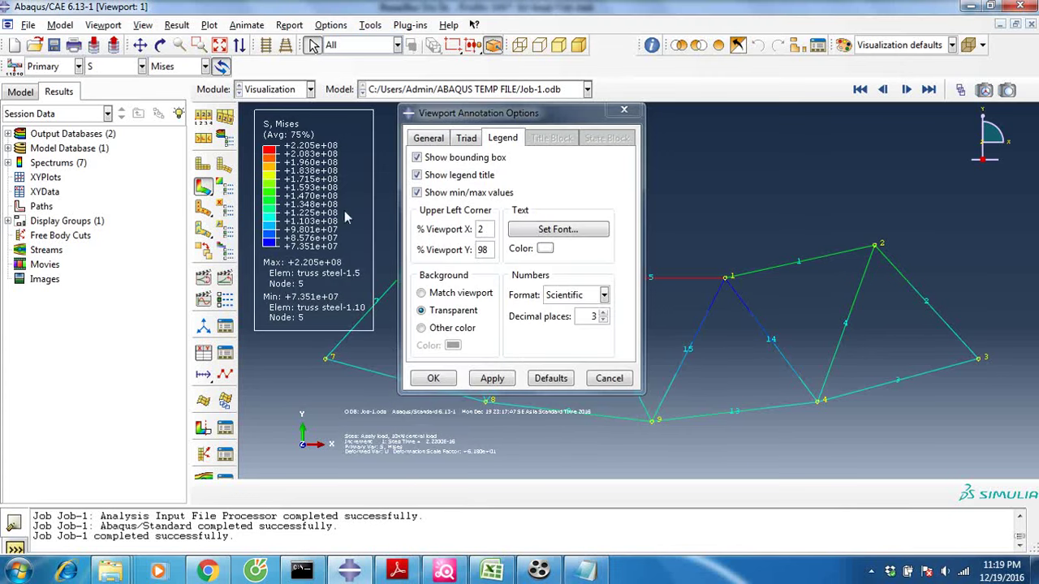
left_click(435, 379)
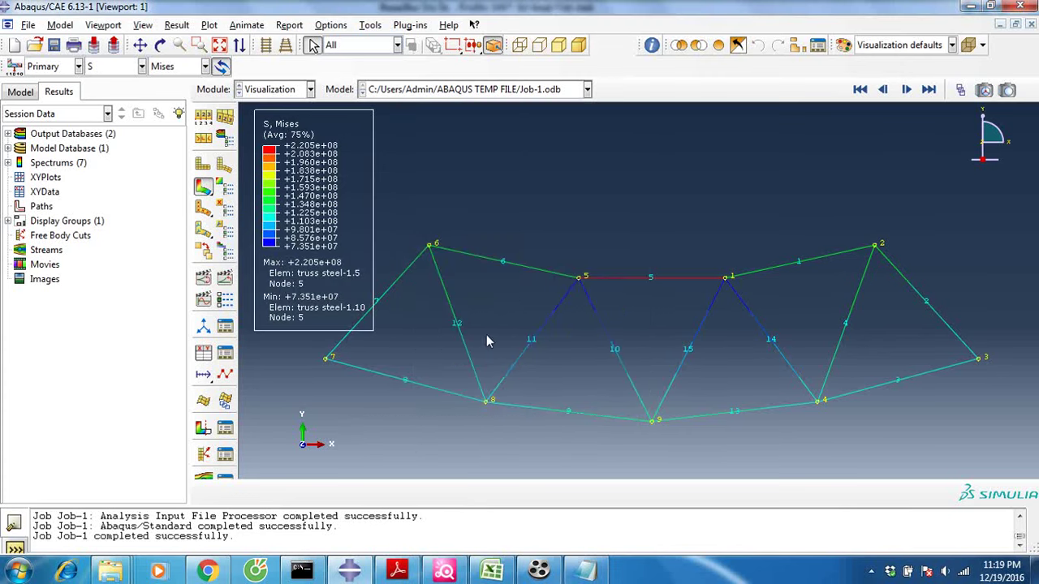
Fit the deformed truss to the viewport and shift it clear of the contour legend
left_click(219, 45)
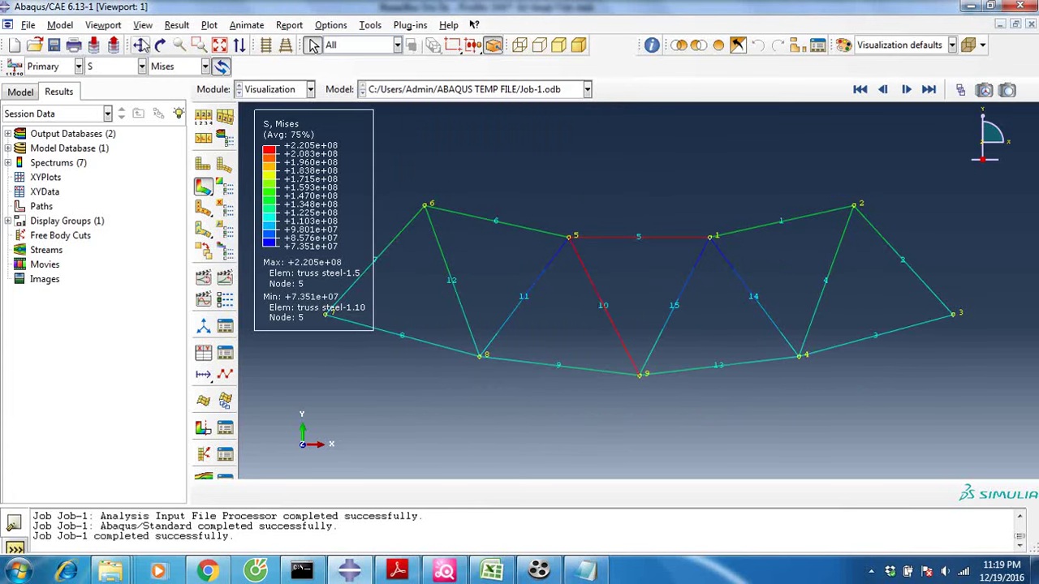
left_click(140, 44)
left_click_drag(552, 304, 606, 340)
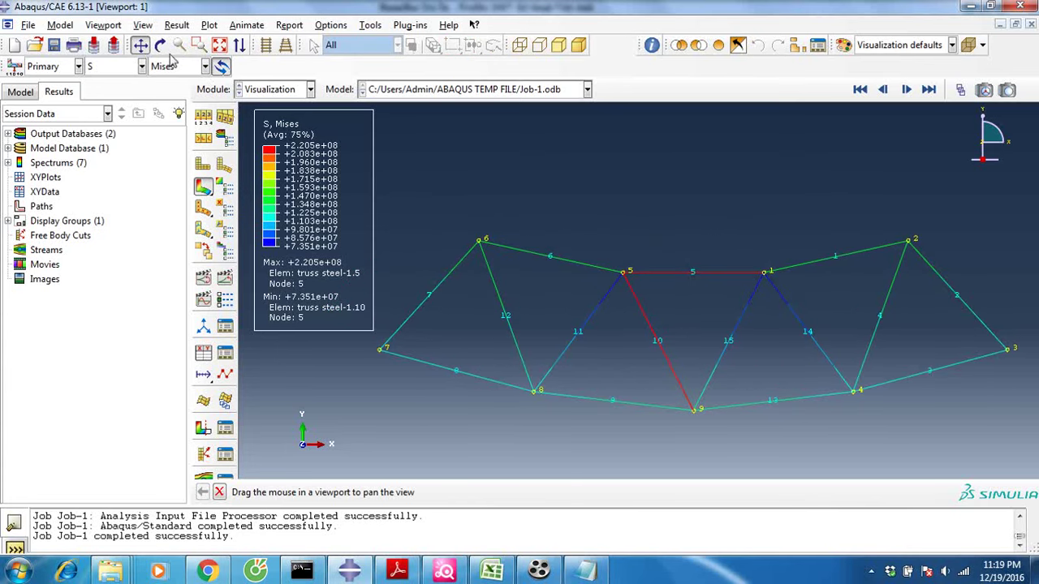
left_click(143, 47)
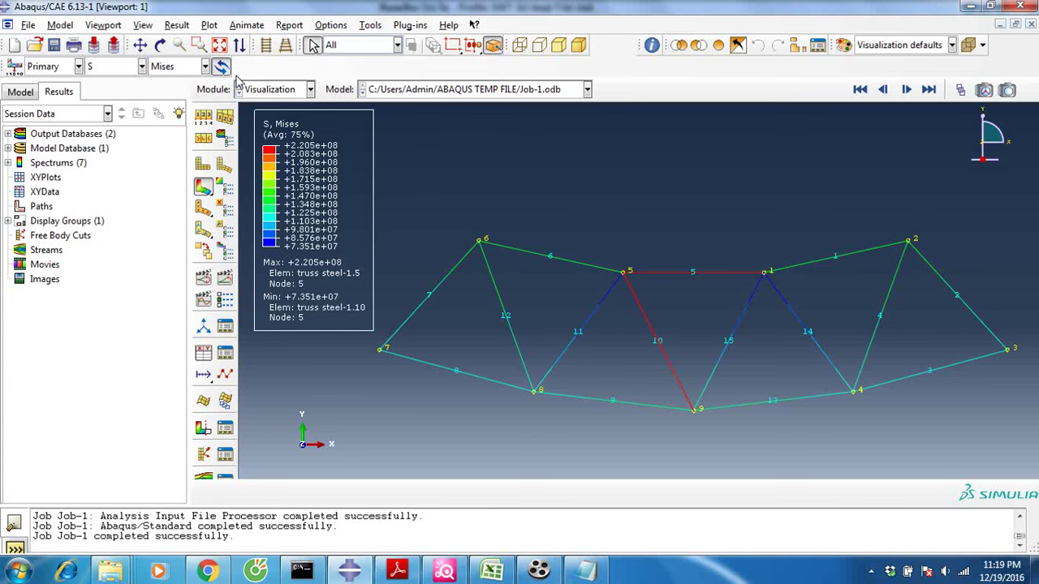
Try the Elements and Nodes selection filters, and set the filter back to All
left_click(180, 68)
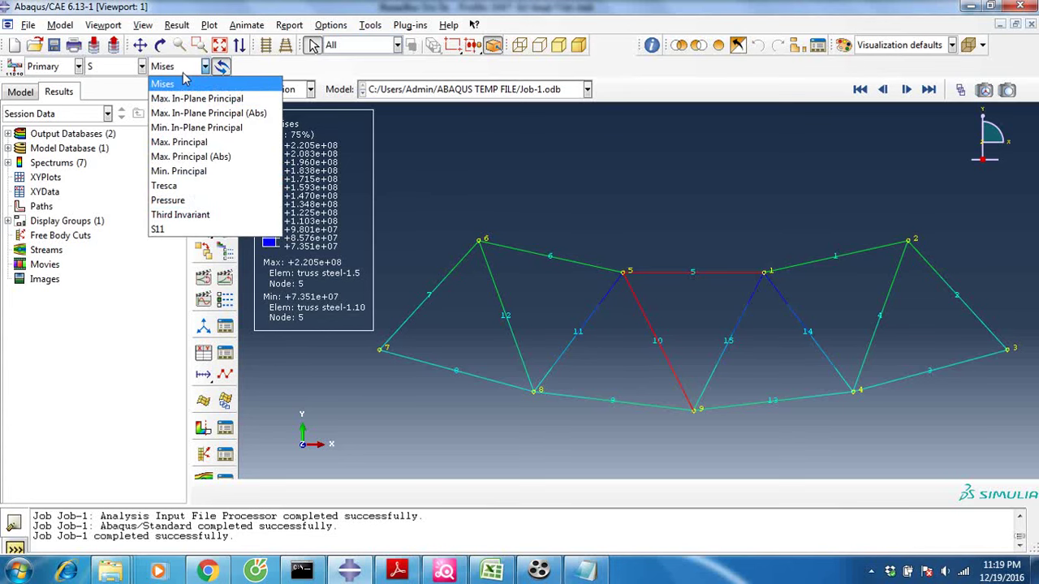
left_click(174, 69)
left_click(345, 47)
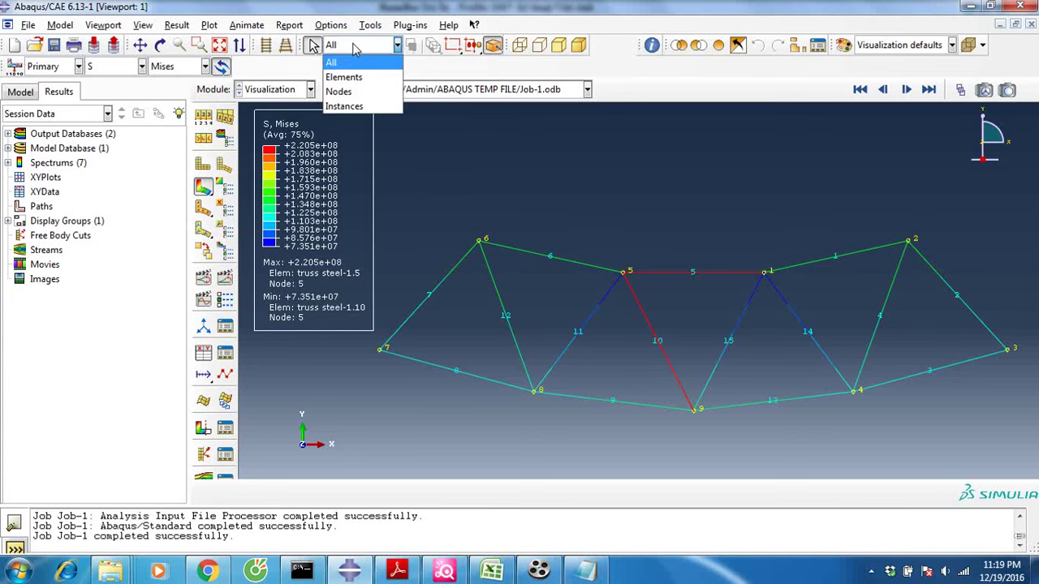
left_click(356, 78)
left_click(350, 47)
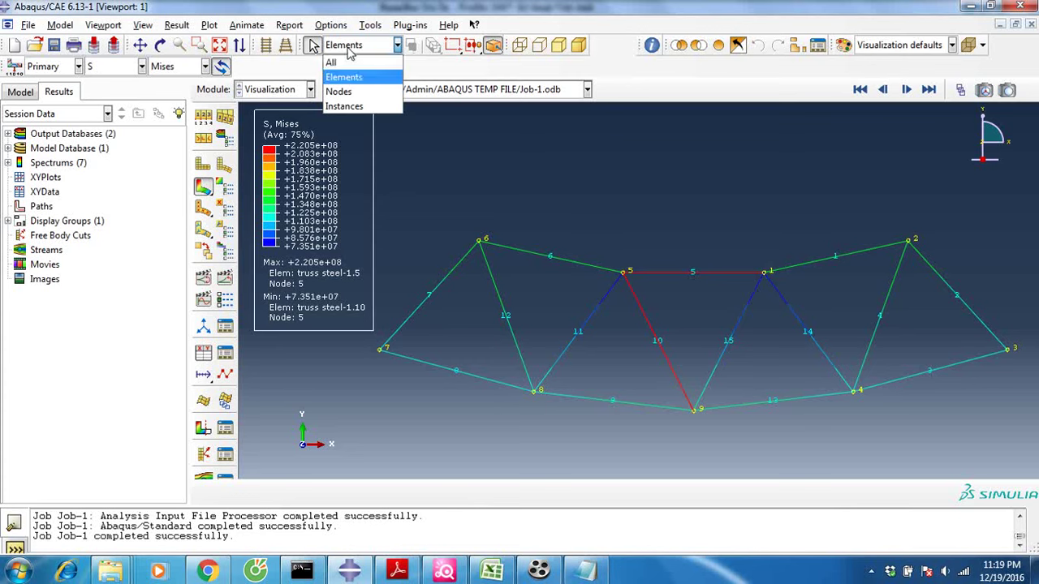
left_click(345, 93)
left_click(358, 47)
left_click(345, 63)
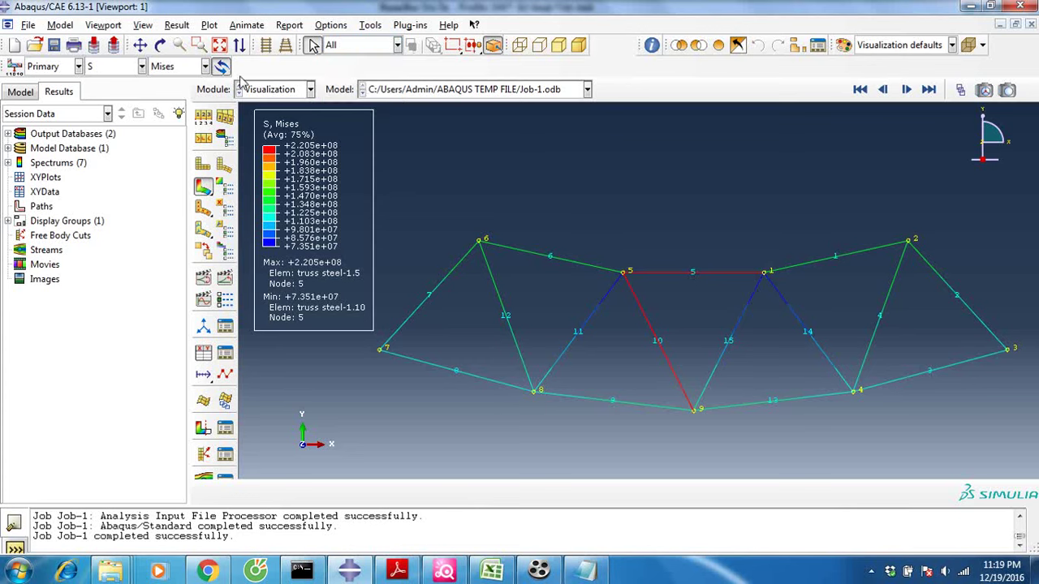
Change the primary contour variable from stress to displacement U and plot its magnitude
left_click(142, 66)
left_click_drag(148, 156, 152, 260)
left_click(114, 273)
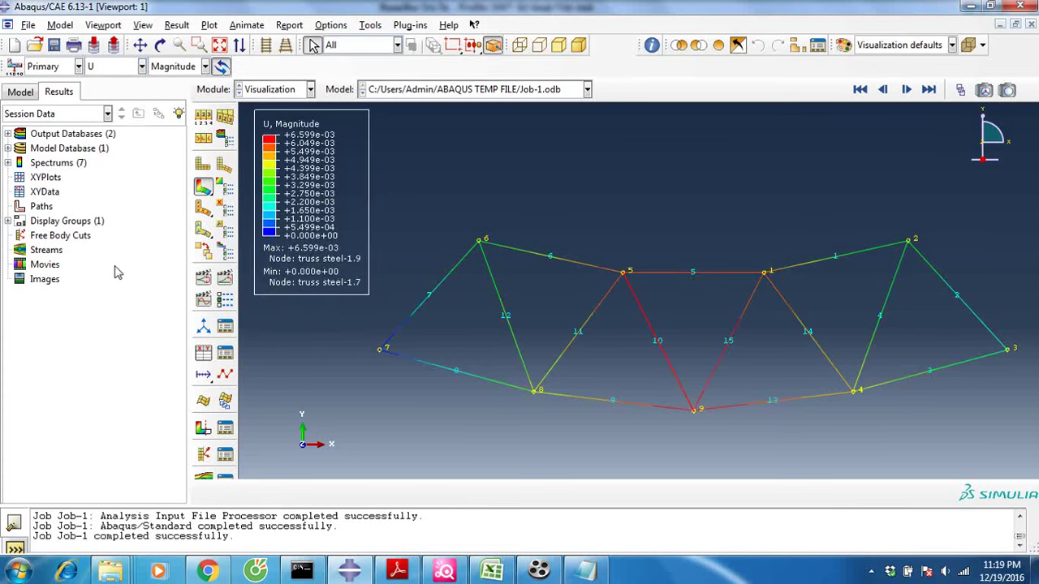
Plot the displacement component U1 on the deformed truss, followed by component U2
left_click(190, 68)
left_click(184, 98)
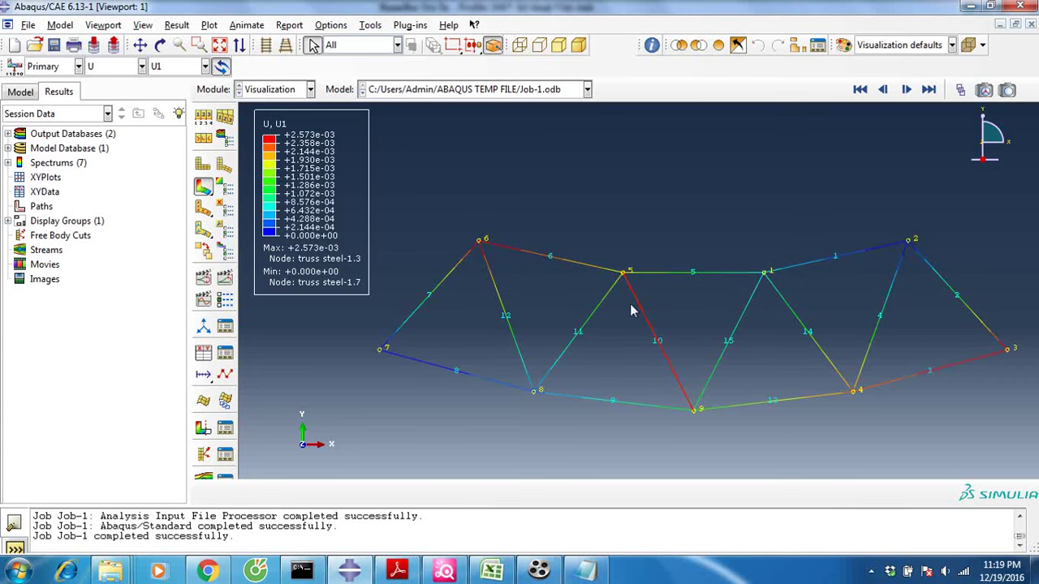
left_click(168, 66)
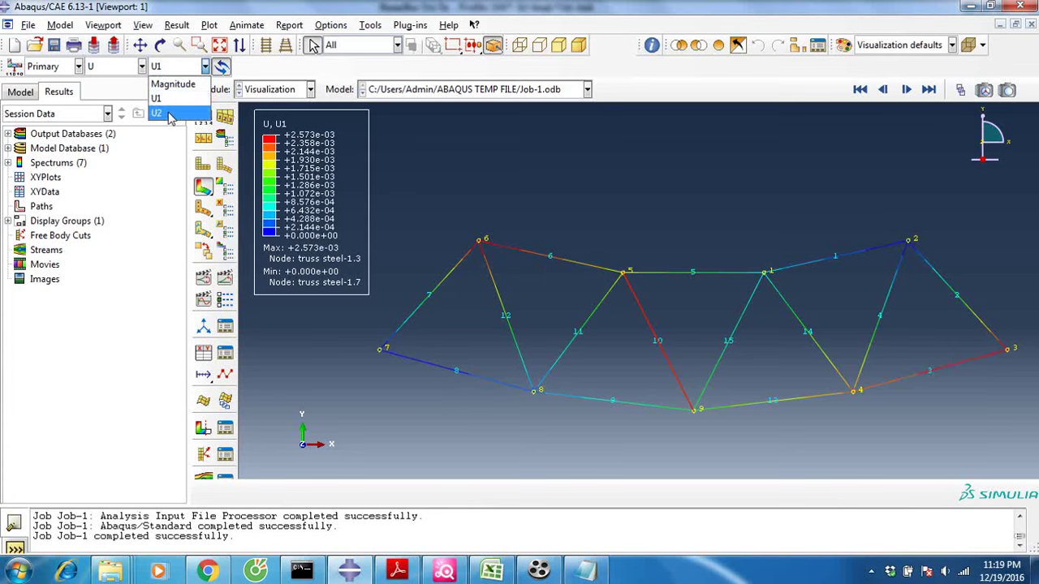
left_click(173, 112)
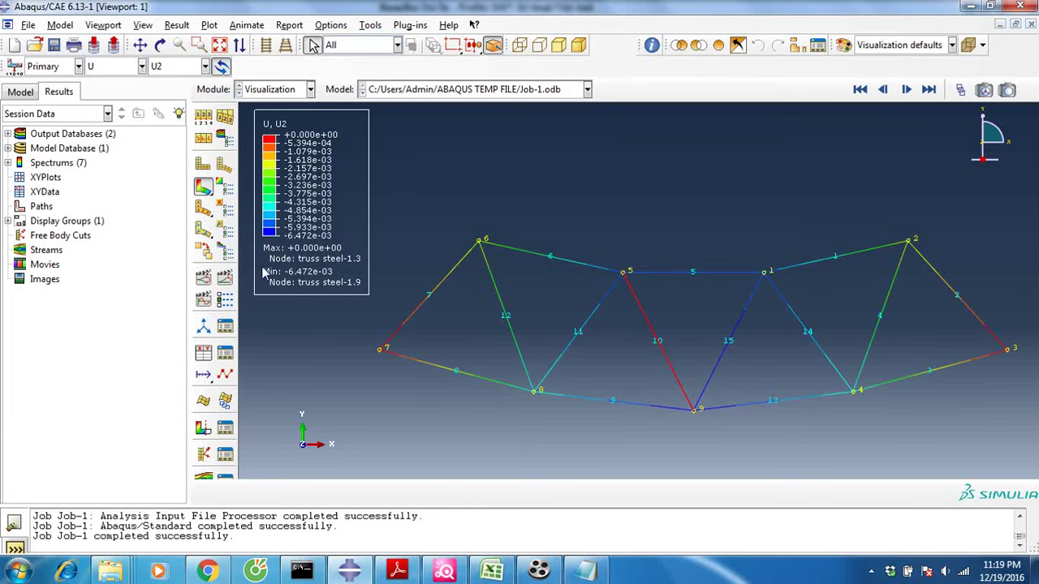
Animate the U2 contour plot by scale factor, and switch to the time history animation
left_click(204, 280)
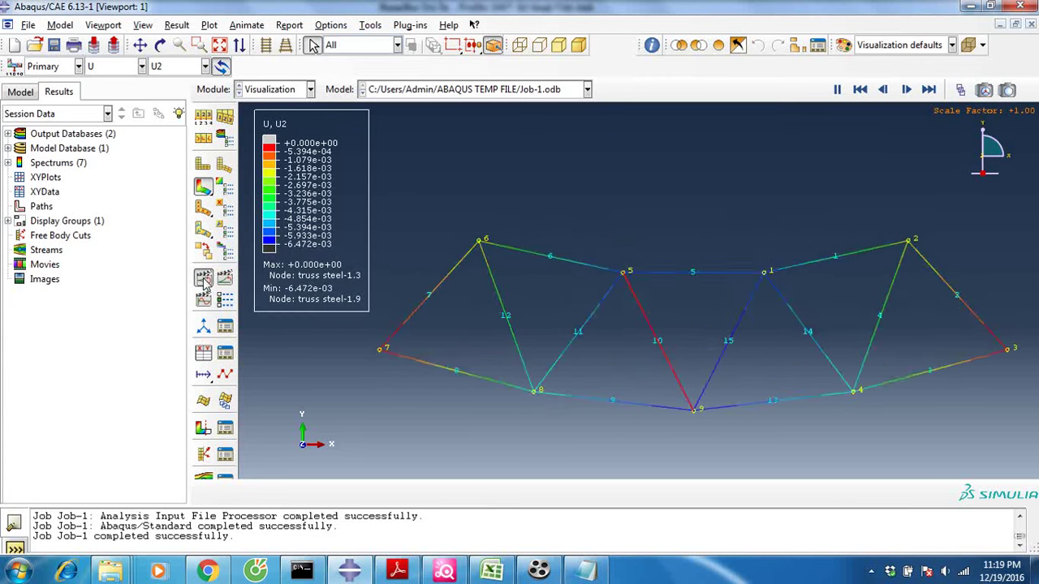
left_click(225, 280)
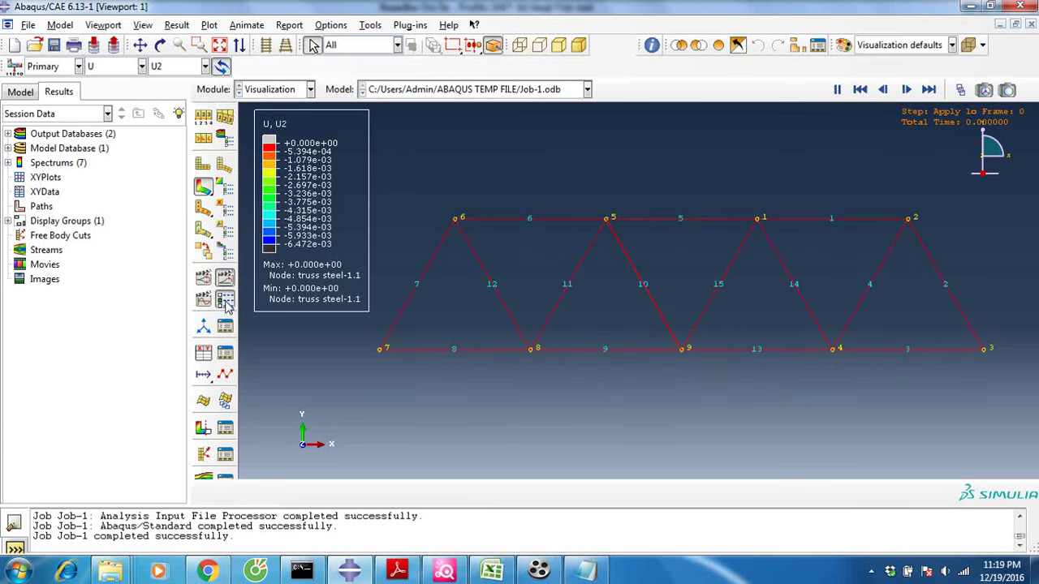
Reduce the animation frame rate to about mid-range between Slow and Fast, and stop the time history animation
left_click(226, 302)
left_click_drag(163, 349, 126, 351)
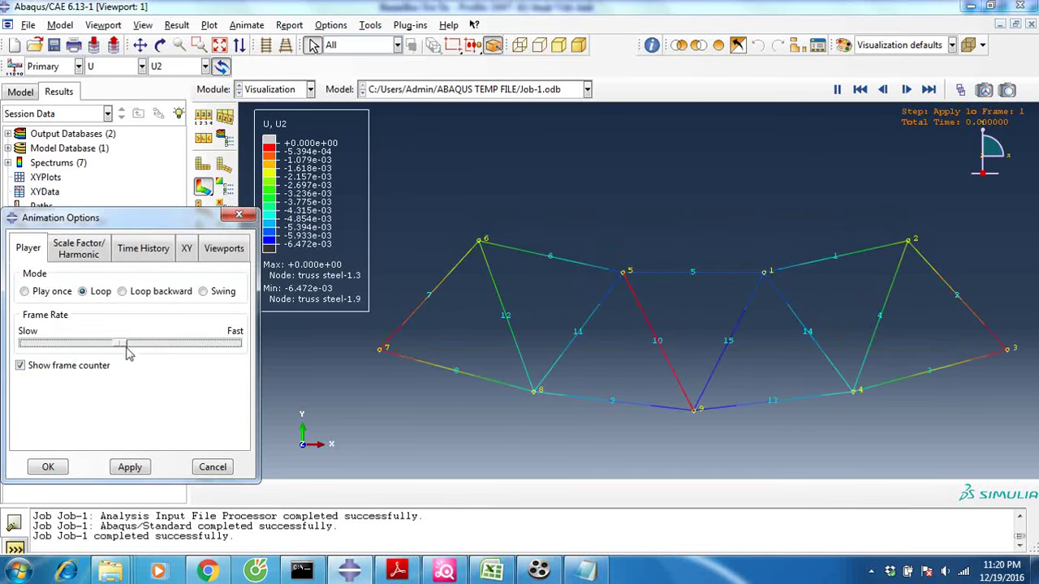
left_click(129, 467)
left_click(48, 467)
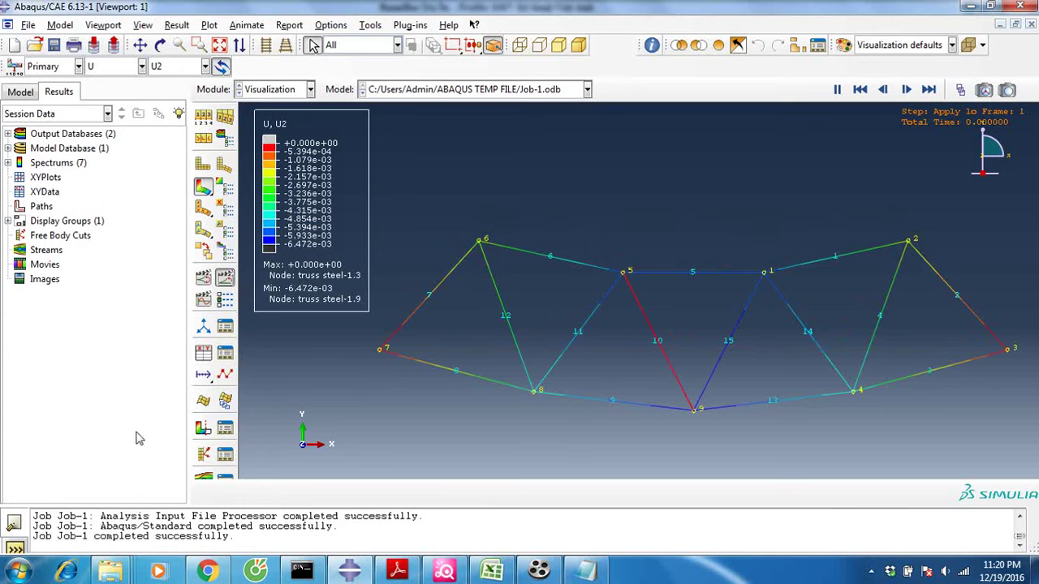
left_click(225, 281)
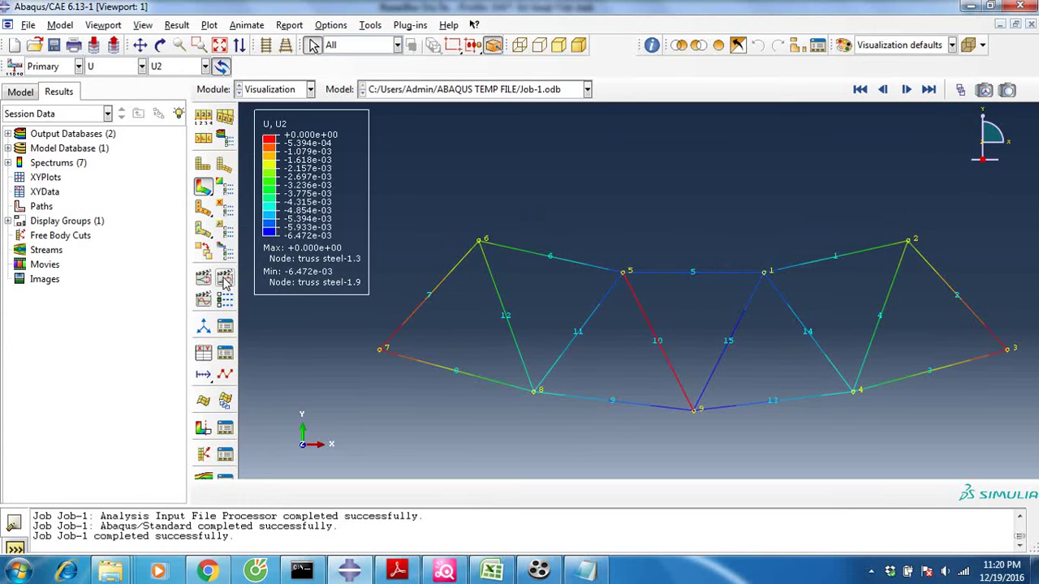
Start the harmonic animation of the truss, and plot displacement component U1 followed by the displacement Magnitude
left_click(207, 302)
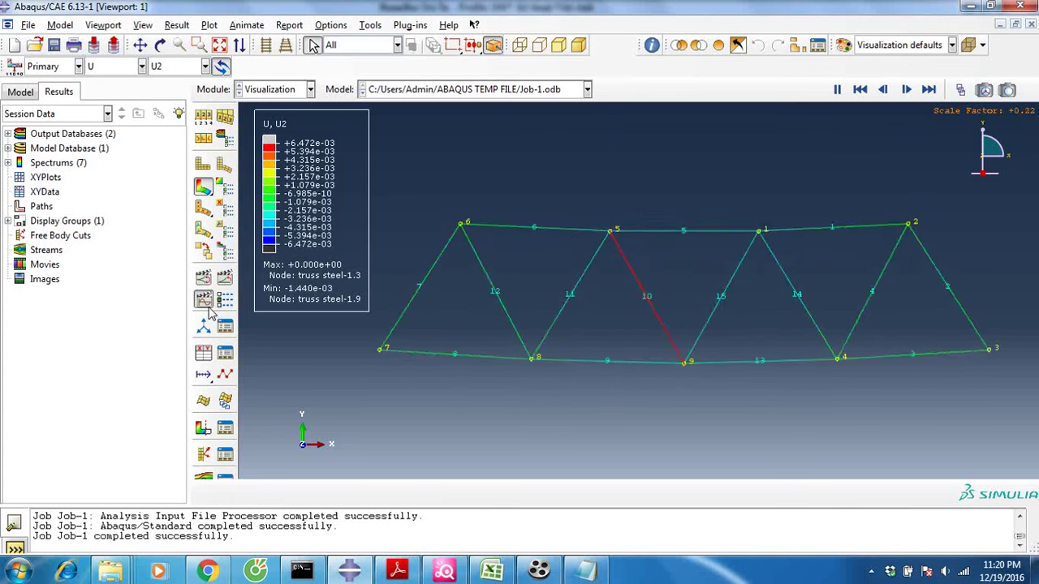
left_click(205, 66)
left_click(176, 110)
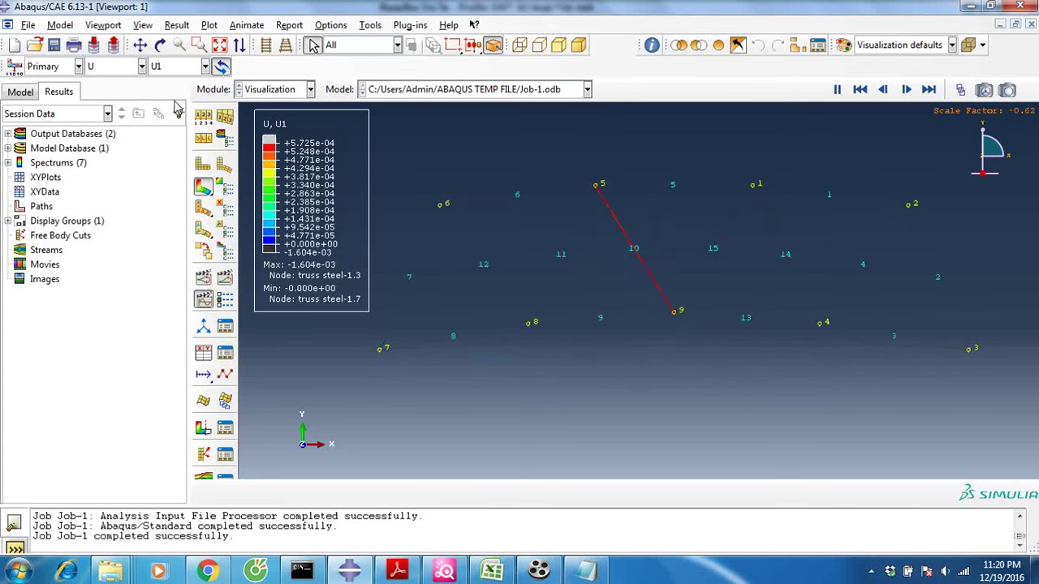
left_click(174, 66)
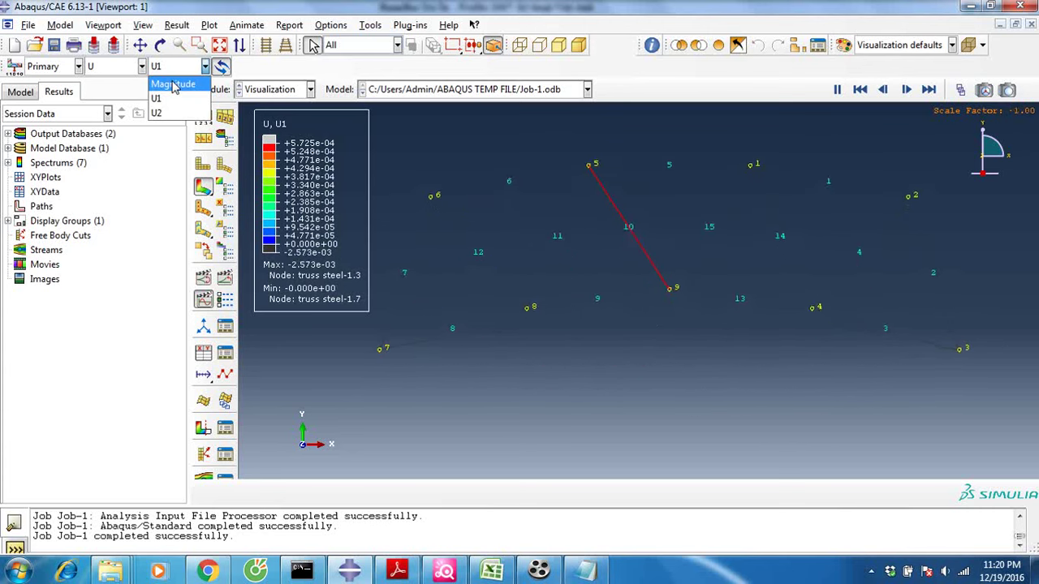
left_click(173, 85)
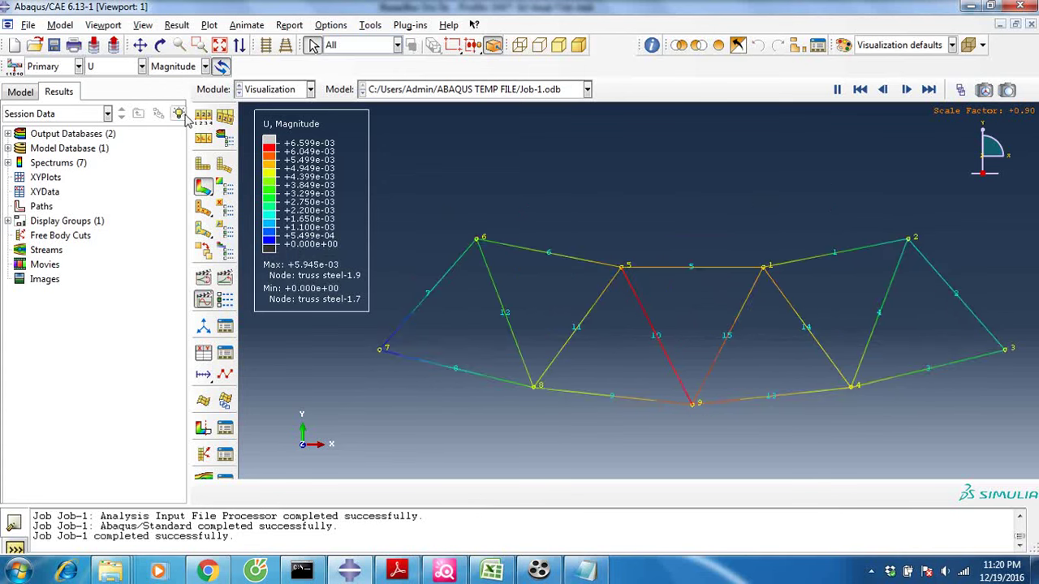
Play and stop the time history animation of the displacement magnitude, and show the last frame
left_click(226, 279)
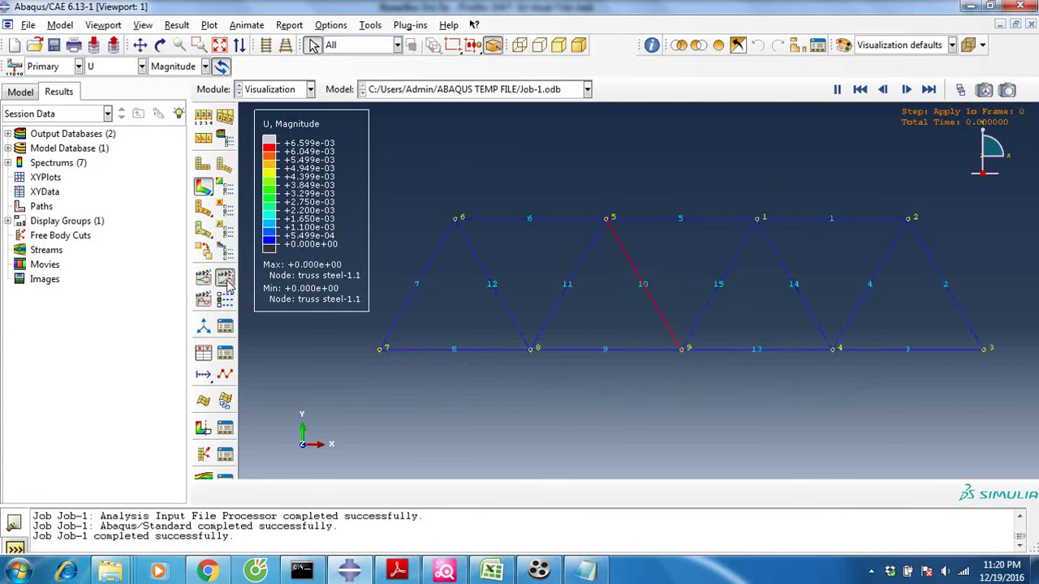
left_click(227, 284)
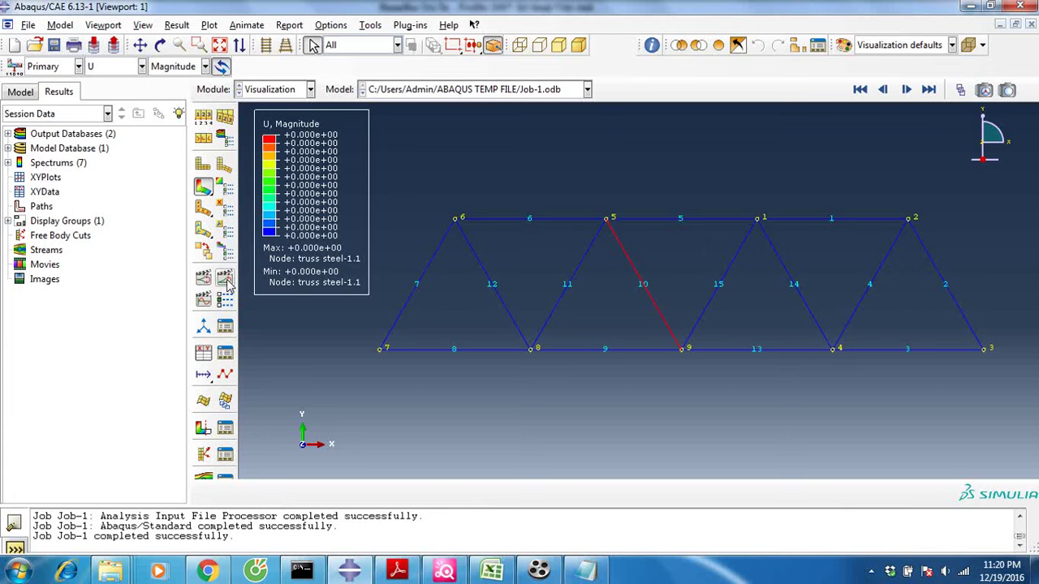
left_click(928, 90)
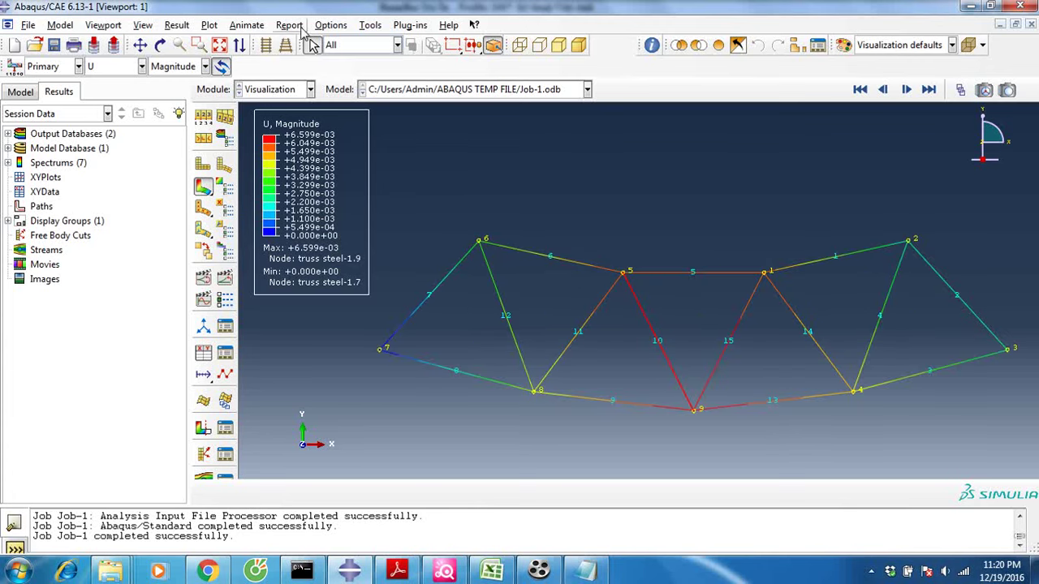
Open the field output report setup and browse to drive E for the report file named result
left_click(303, 28)
left_click(317, 49)
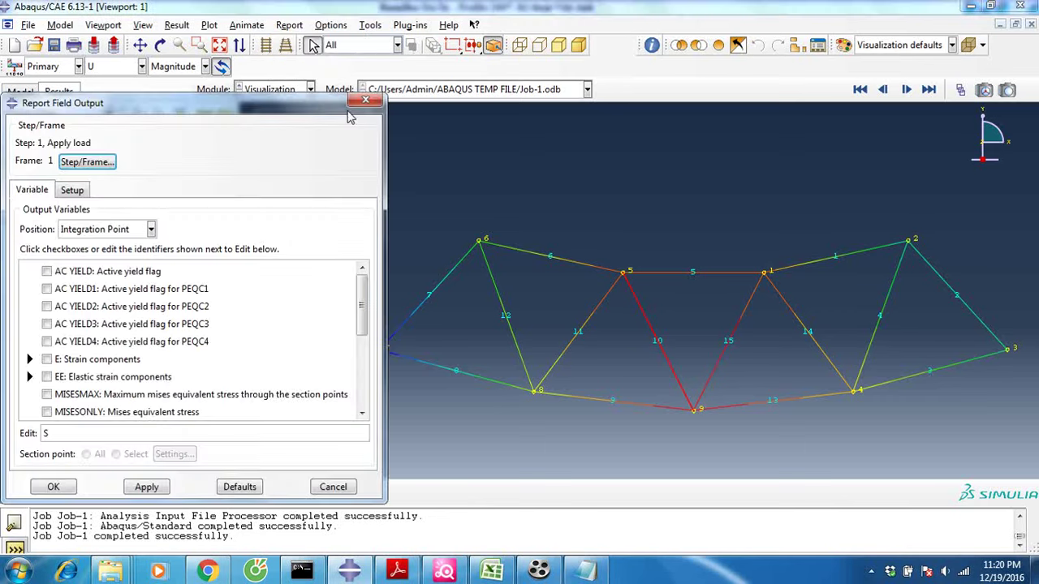
left_click(75, 192)
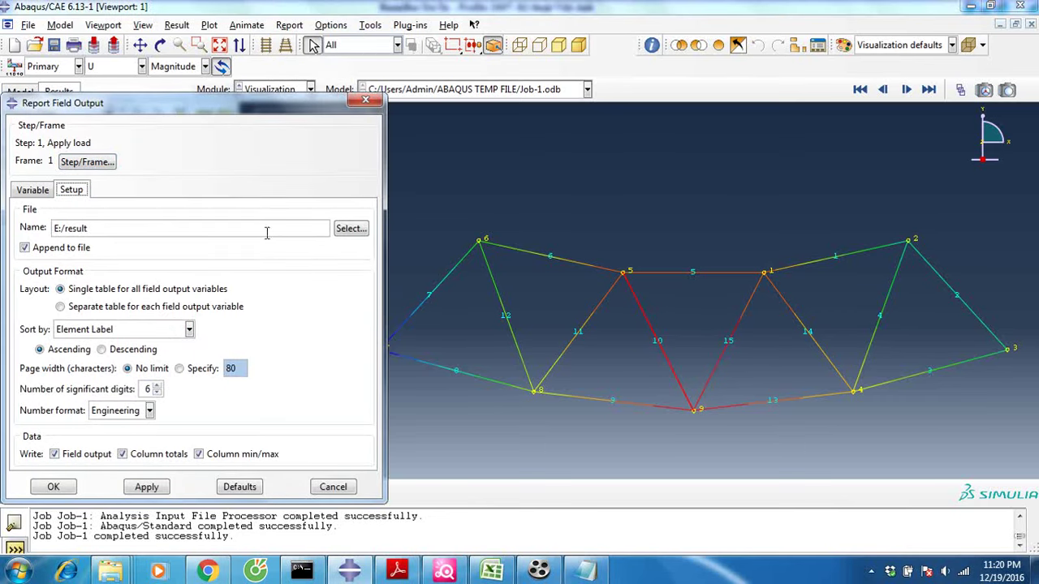
left_click(350, 229)
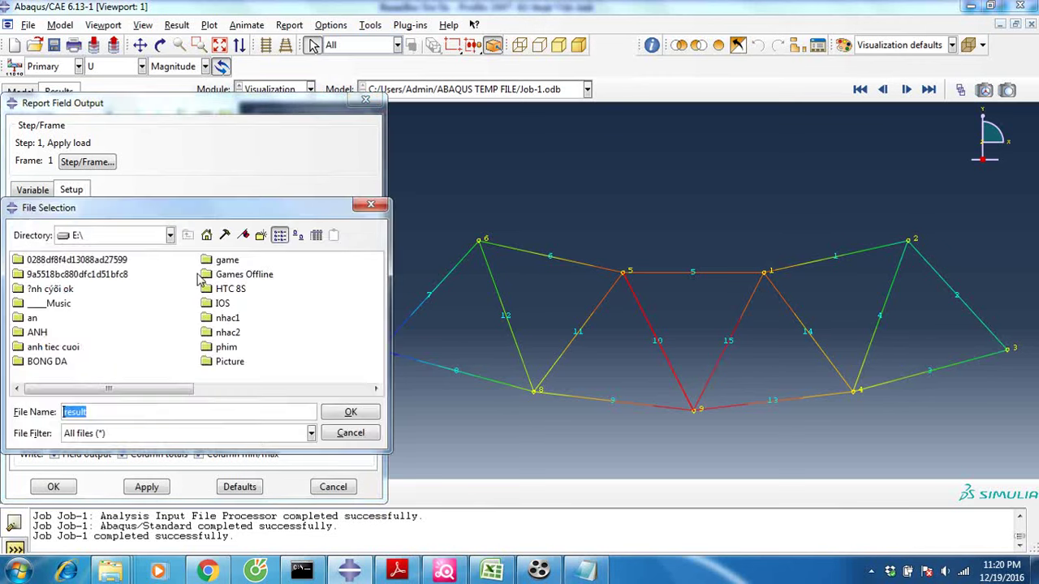
left_click(170, 235)
left_click(104, 270)
left_click(115, 238)
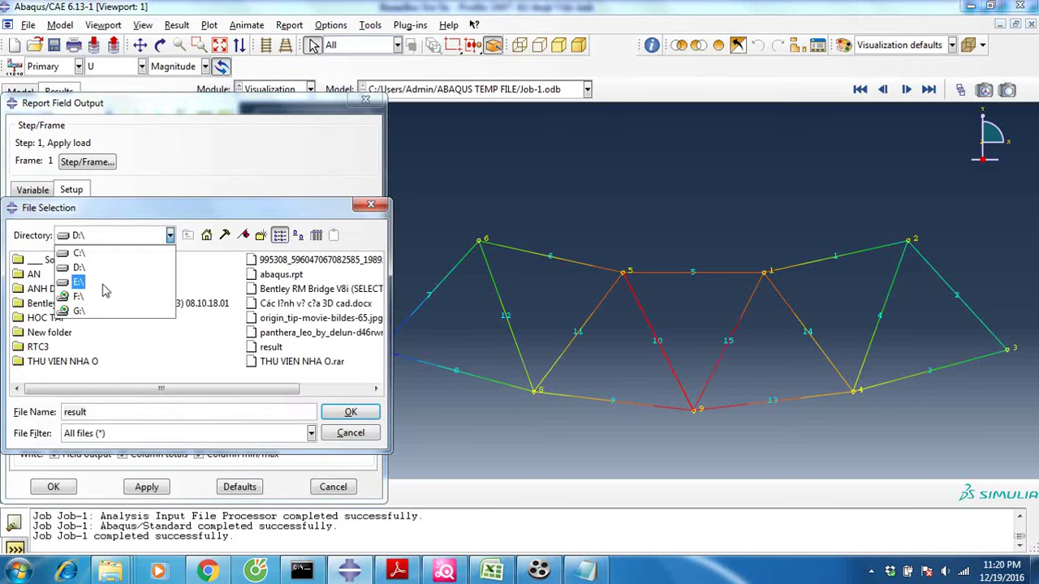
left_click(103, 282)
left_click(95, 411)
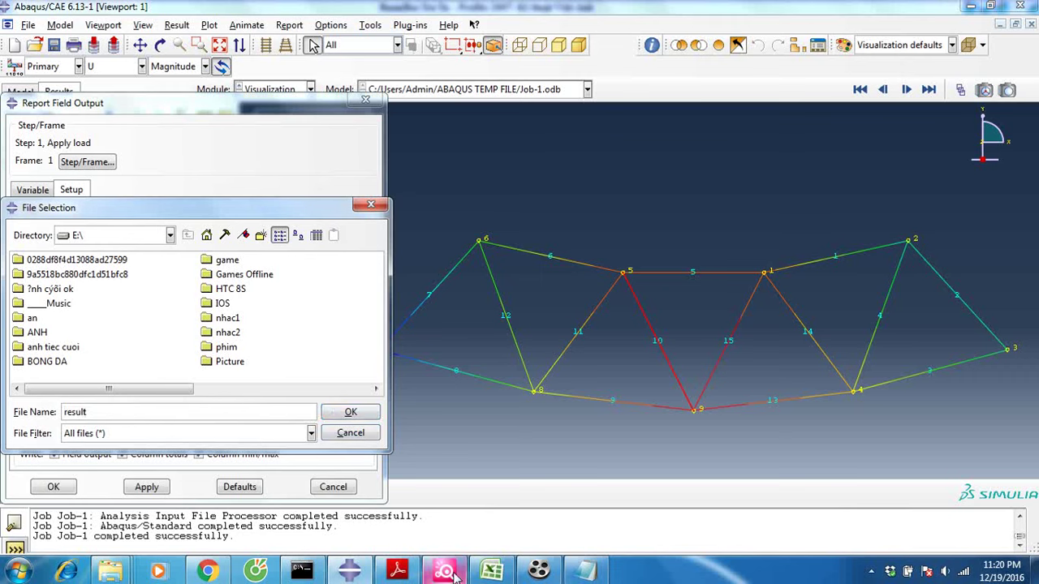
Switch to drive E in Windows Explorer, close the old result file in Notepad and delete it
mouse_move(116, 574)
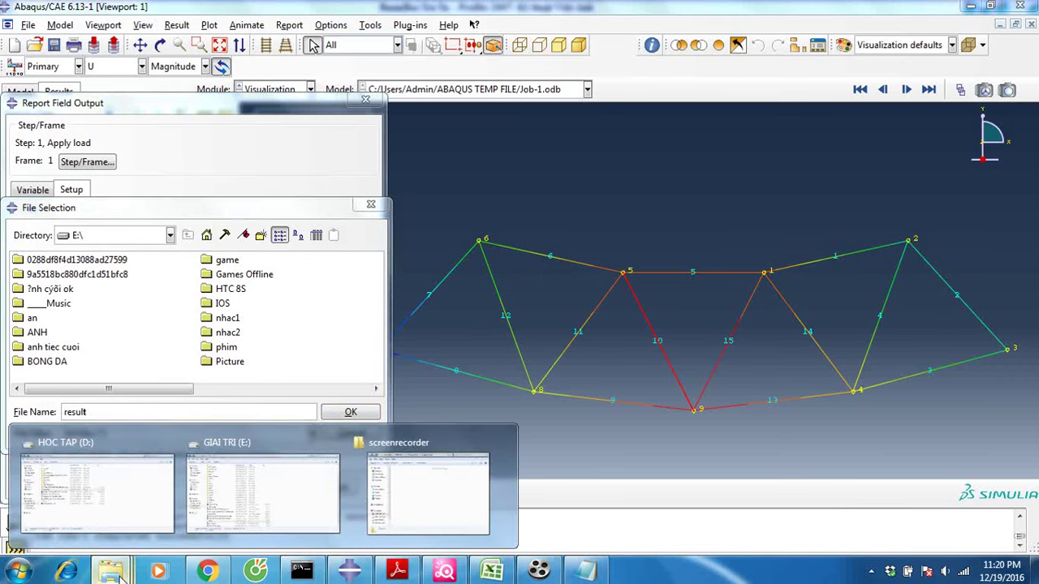
left_click(268, 497)
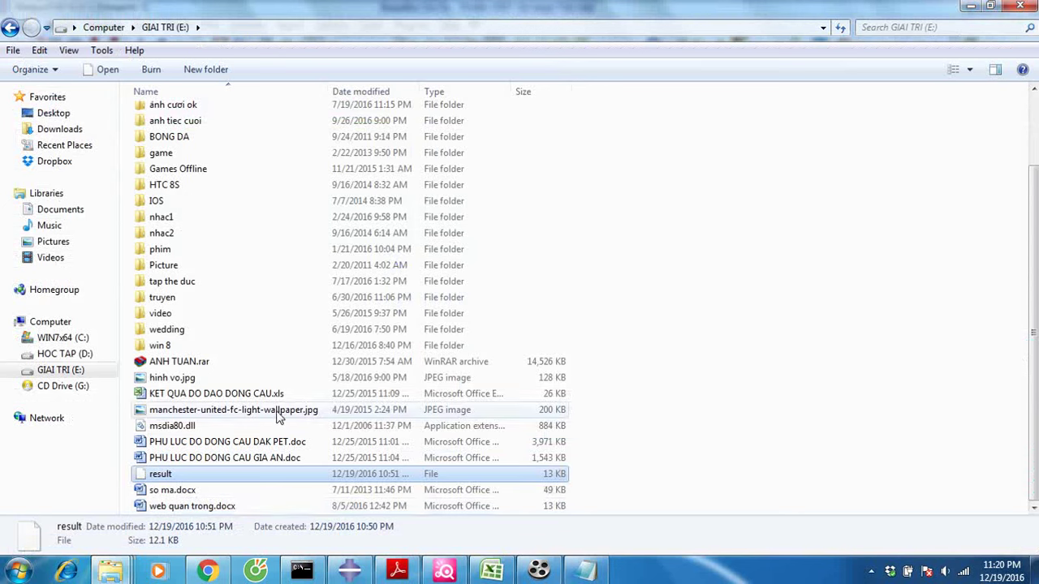
double_click(186, 477)
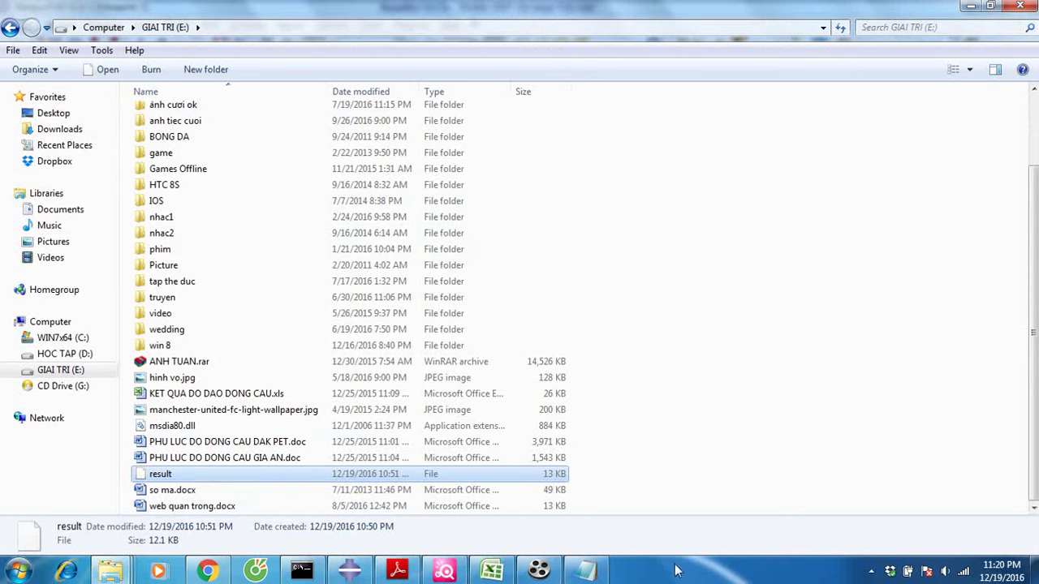
left_click(781, 26)
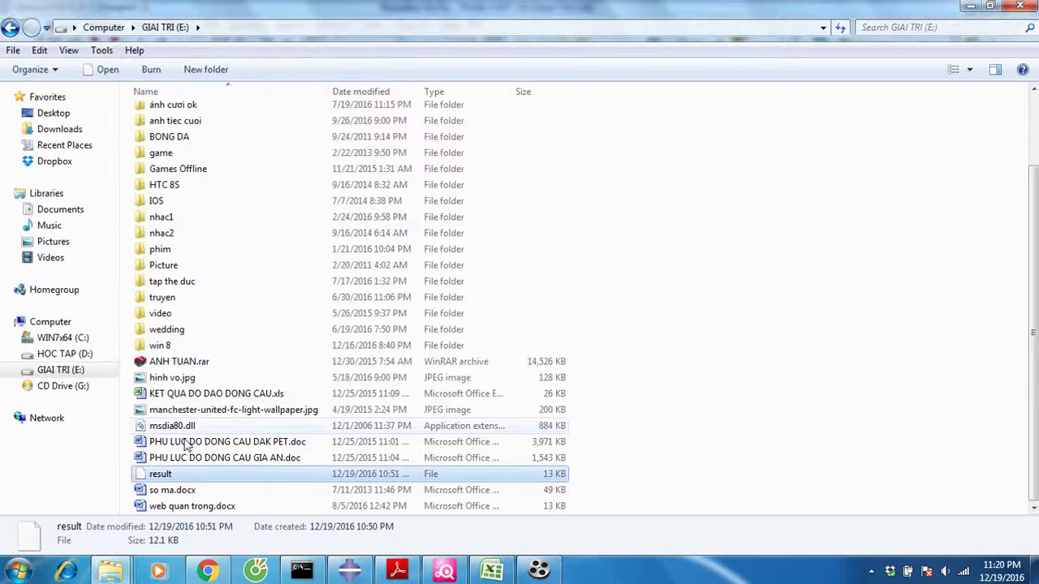
key("Delete")
key("Return")
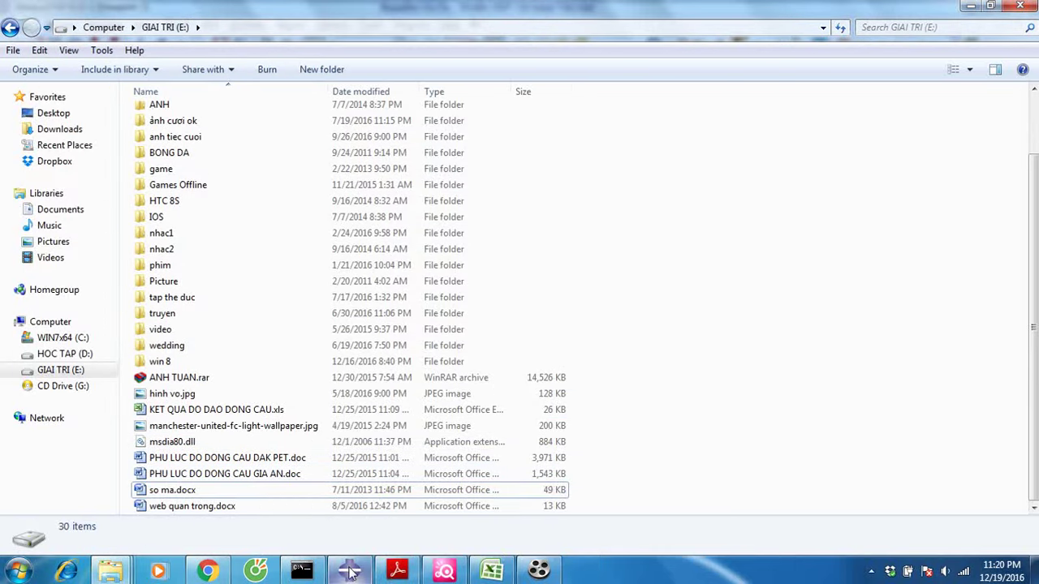
Return to Abaqus, confirm result on drive E as the report file, and keep stress components S among the output variables
left_click(350, 570)
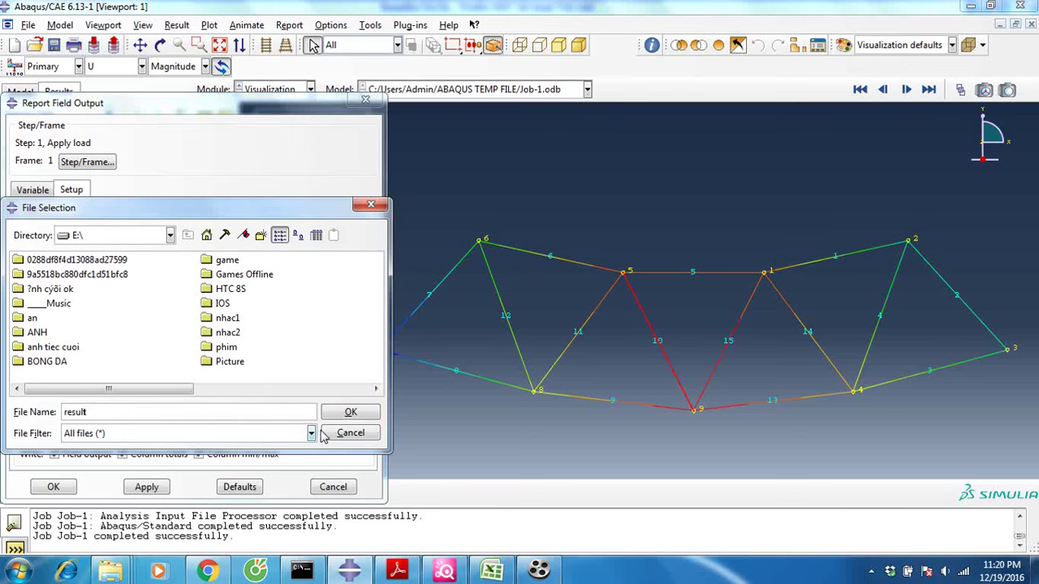
left_click(351, 411)
left_click(34, 192)
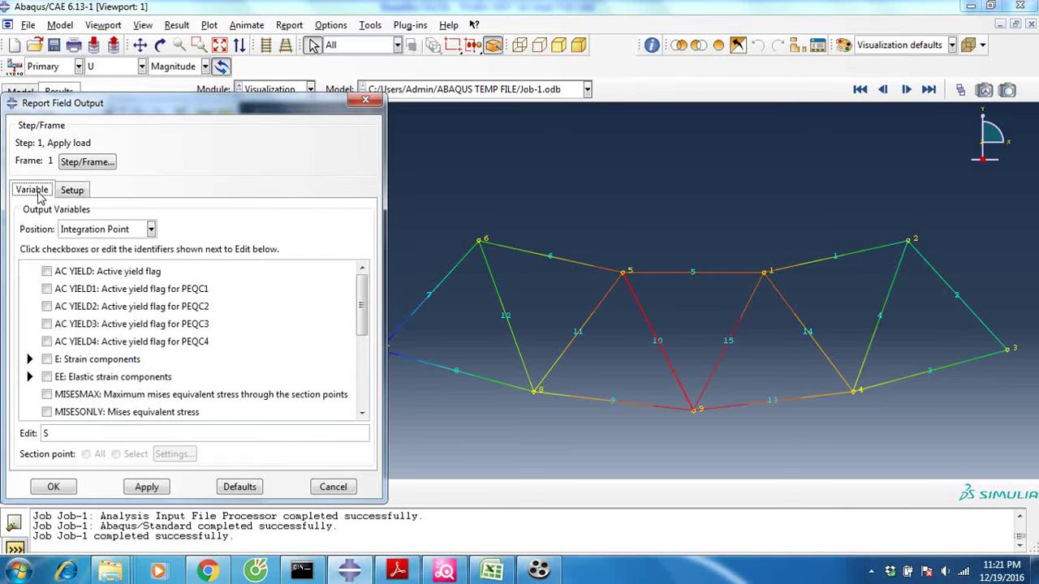
left_click_drag(360, 294, 362, 394)
left_click(46, 393)
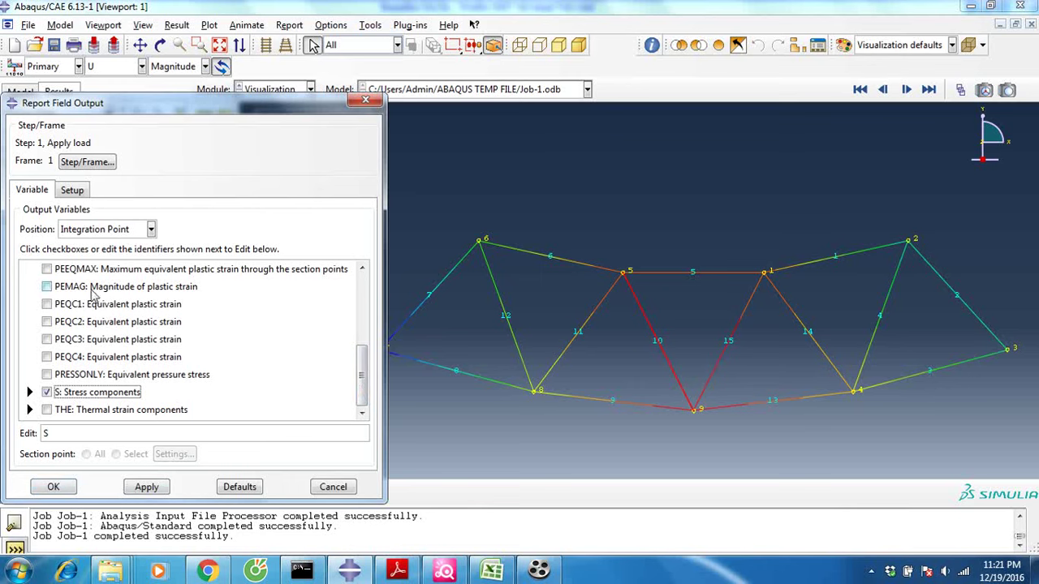
Set the report position to Element Nodal, add the strain components E, and write the report
left_click(122, 230)
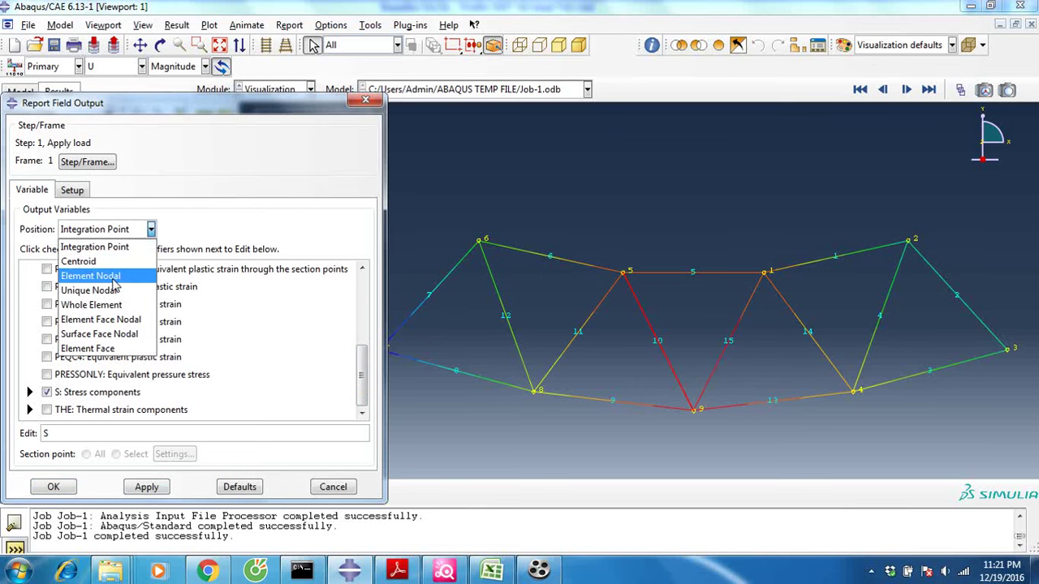
left_click(116, 276)
left_click_drag(364, 357, 364, 293)
left_click(52, 393)
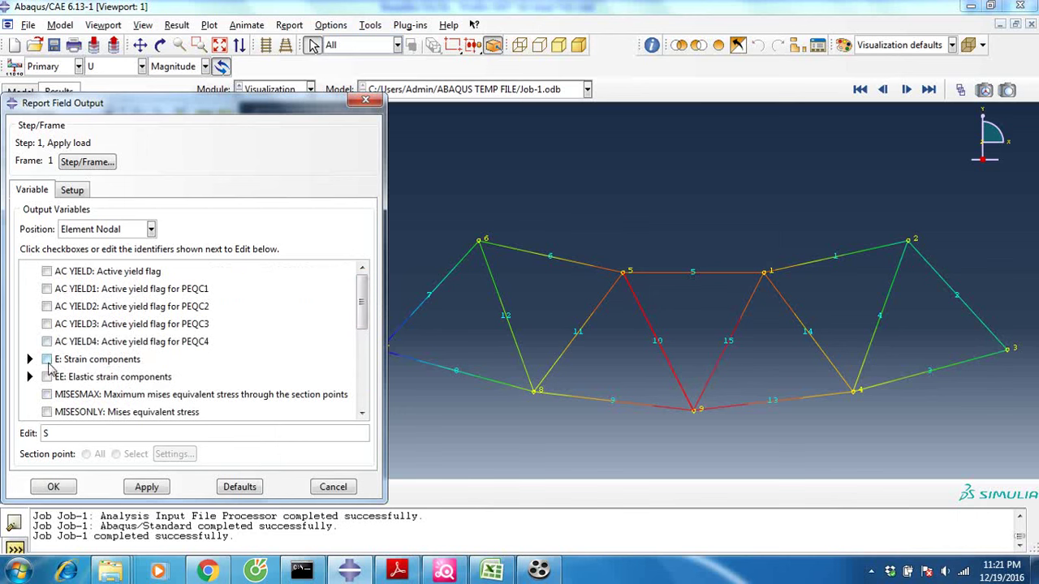
left_click(47, 360)
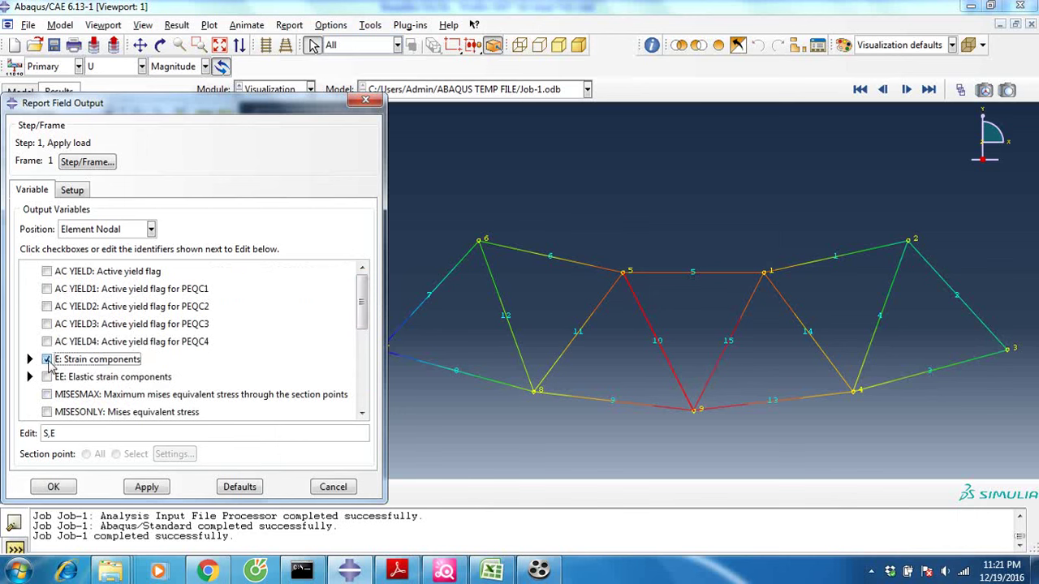
left_click(55, 489)
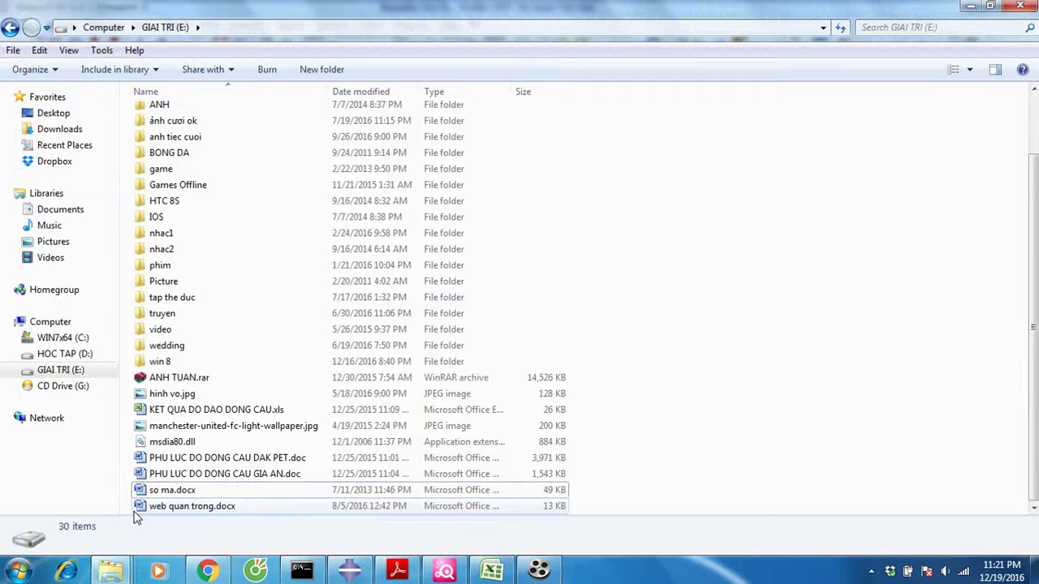
Switch to drive E in Windows Explorer and open the new result file with Notepad
mouse_move(110, 570)
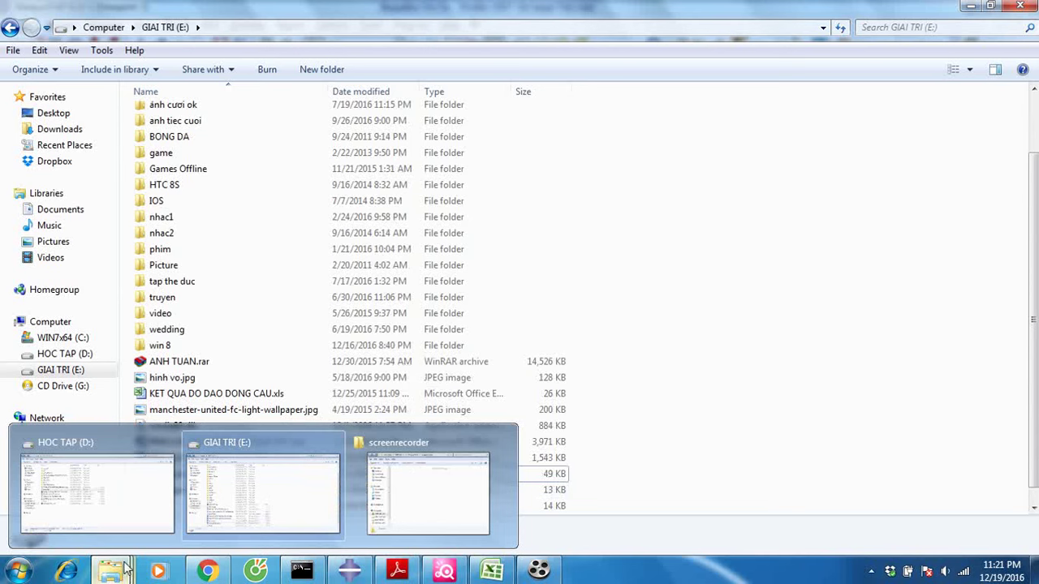
left_click(238, 510)
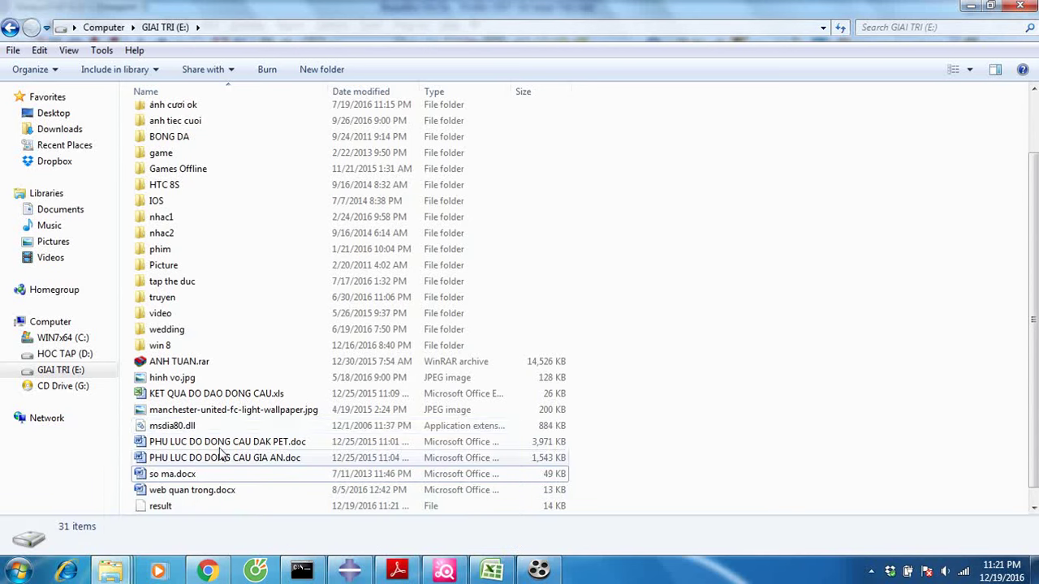
left_click(166, 507)
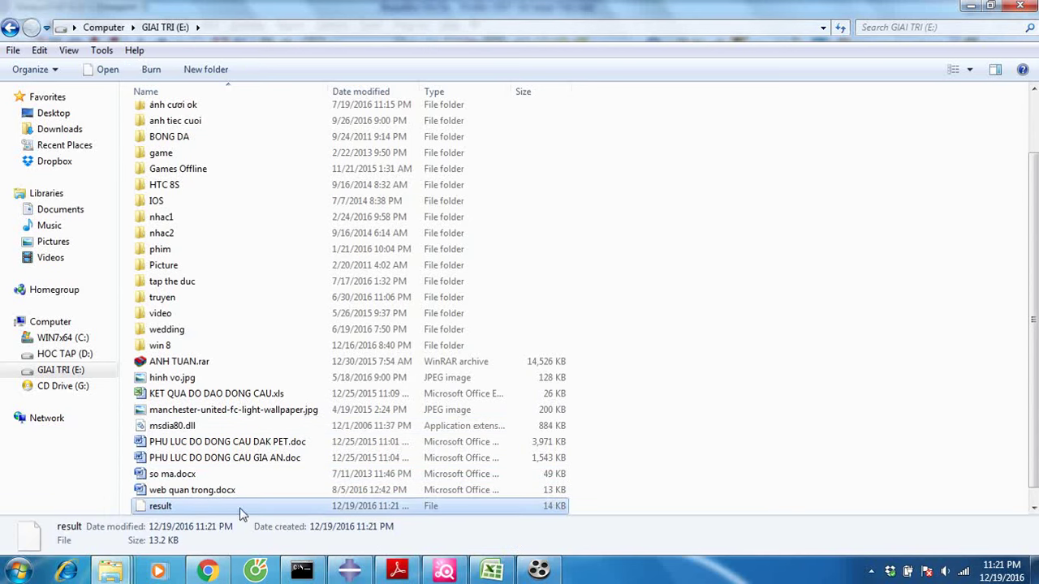
double_click(173, 507)
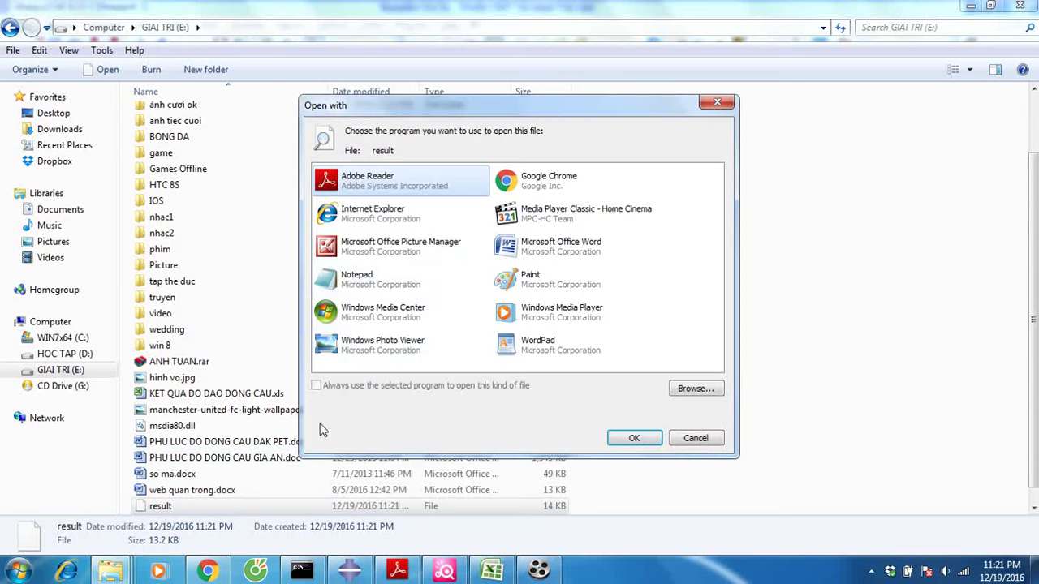
double_click(386, 282)
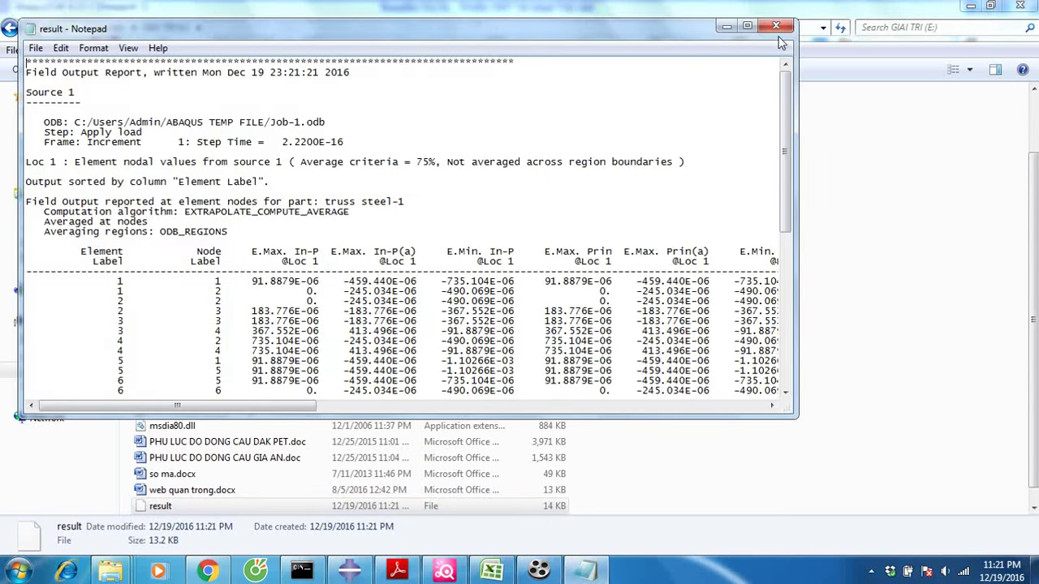
Maximize the Notepad report and examine the element nodal strain and stress table with its minimum, maximum and total rows
left_click(747, 26)
scroll(481, 180, "down", 5)
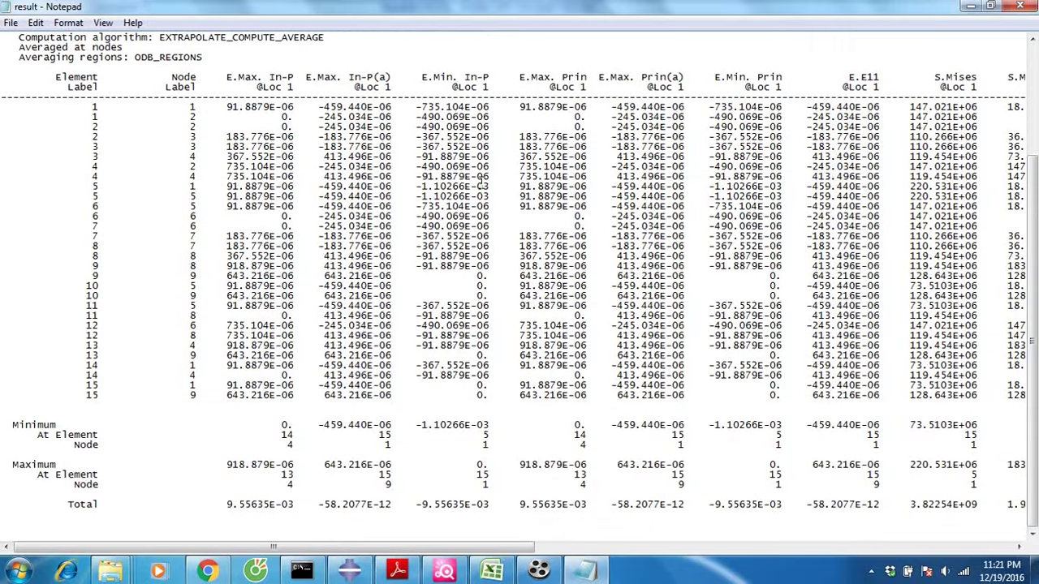
scroll(481, 180, "up", 1)
scroll(481, 180, "up", 4)
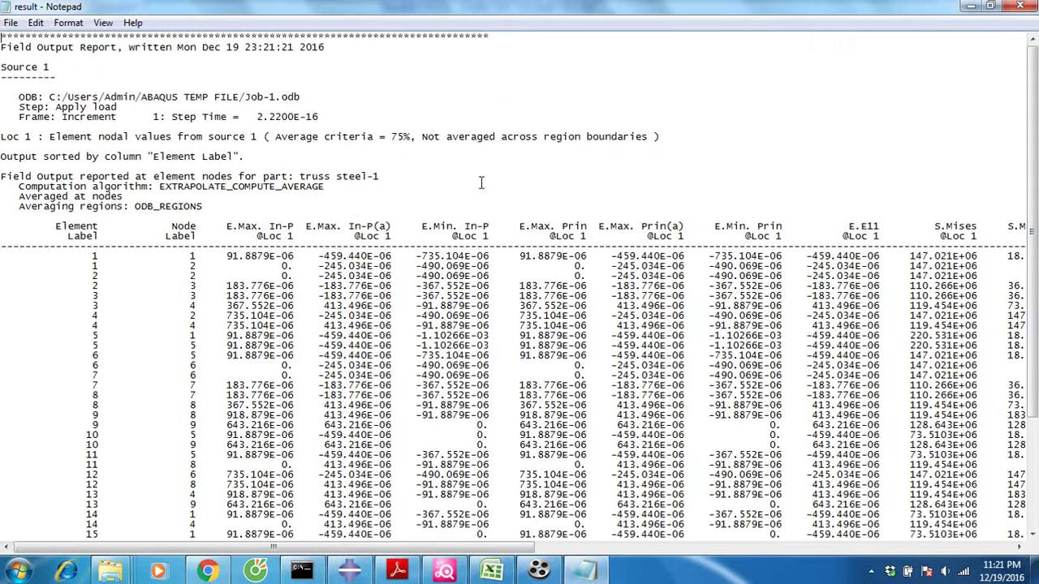
scroll(192, 259, "down", 2)
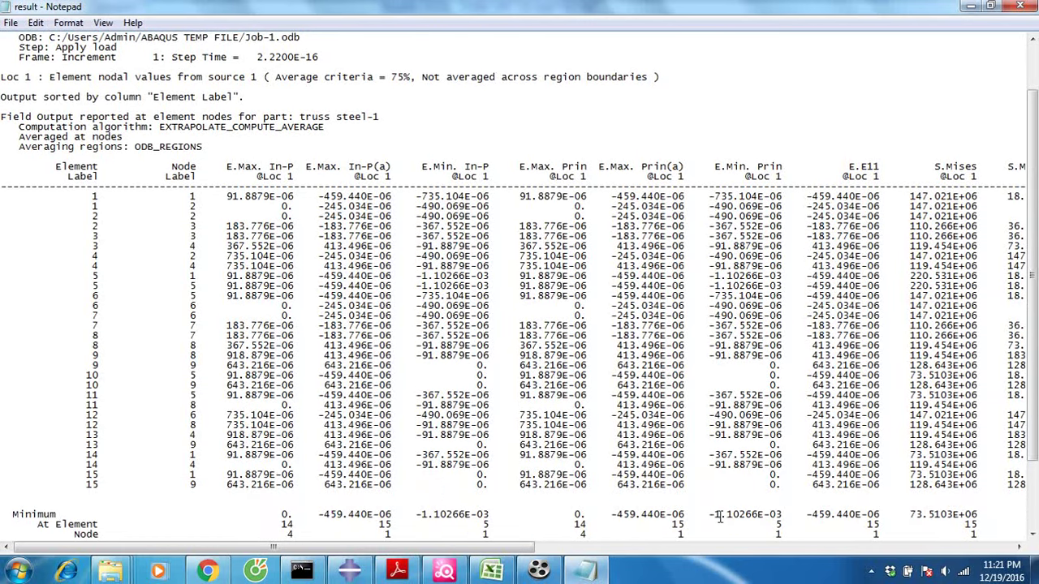
Review the report's header, element table and summary rows once more, and close the result file
left_click_drag(511, 551, 406, 552)
scroll(178, 61, "up", 2)
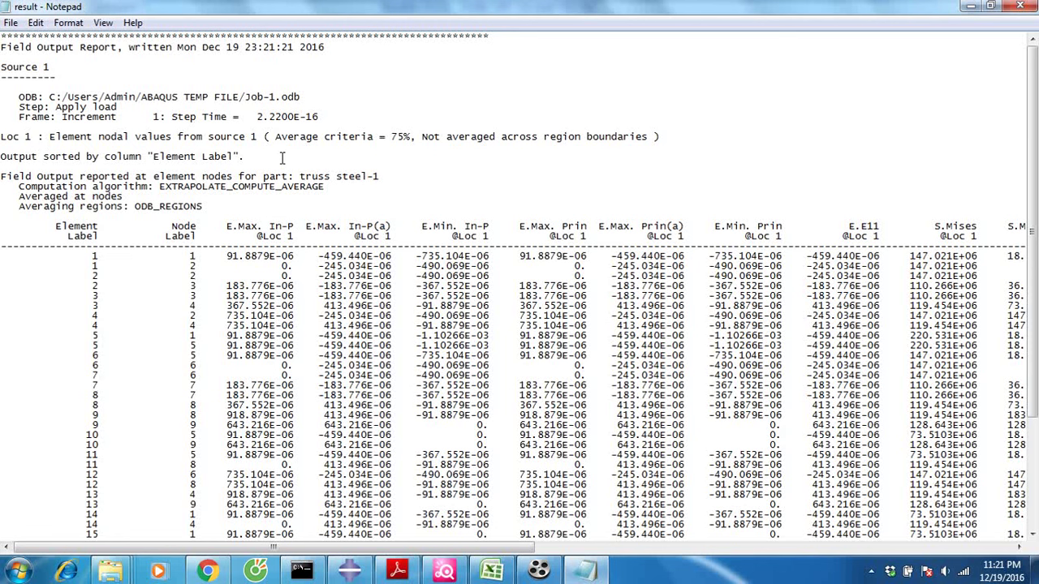
scroll(205, 176, "down", 5)
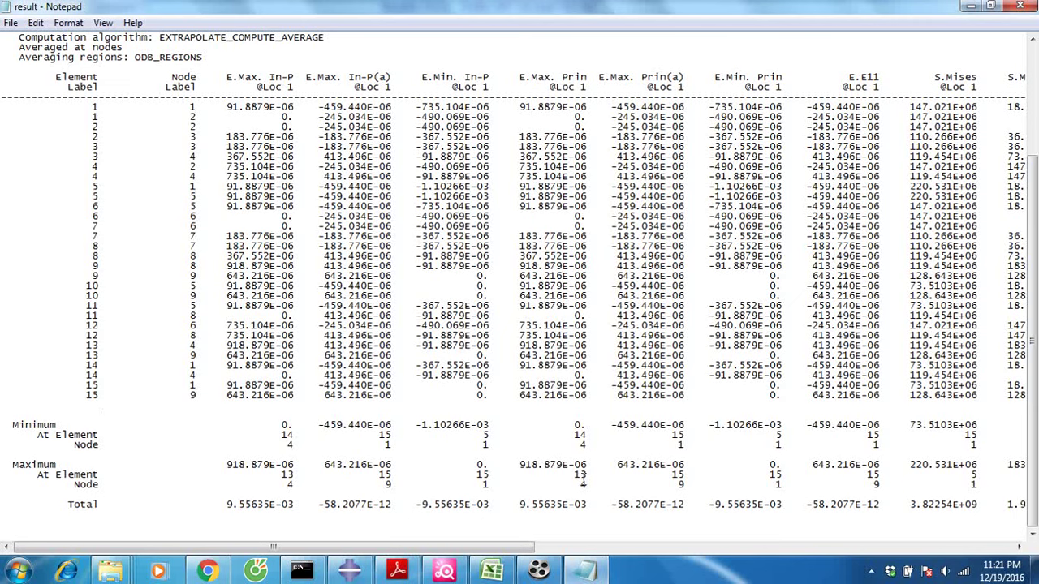
scroll(668, 305, "up", 5)
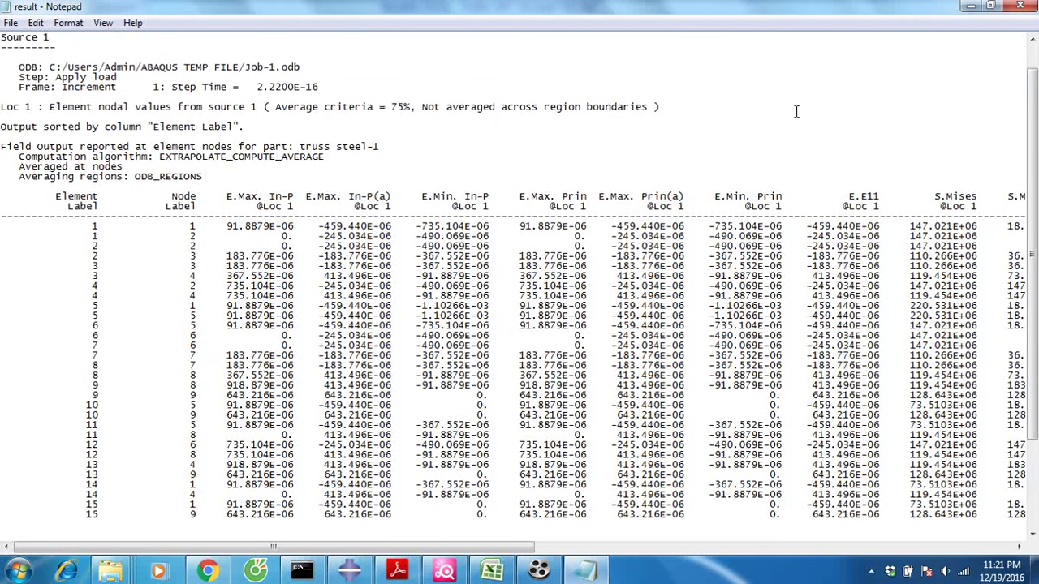
left_click(1020, 5)
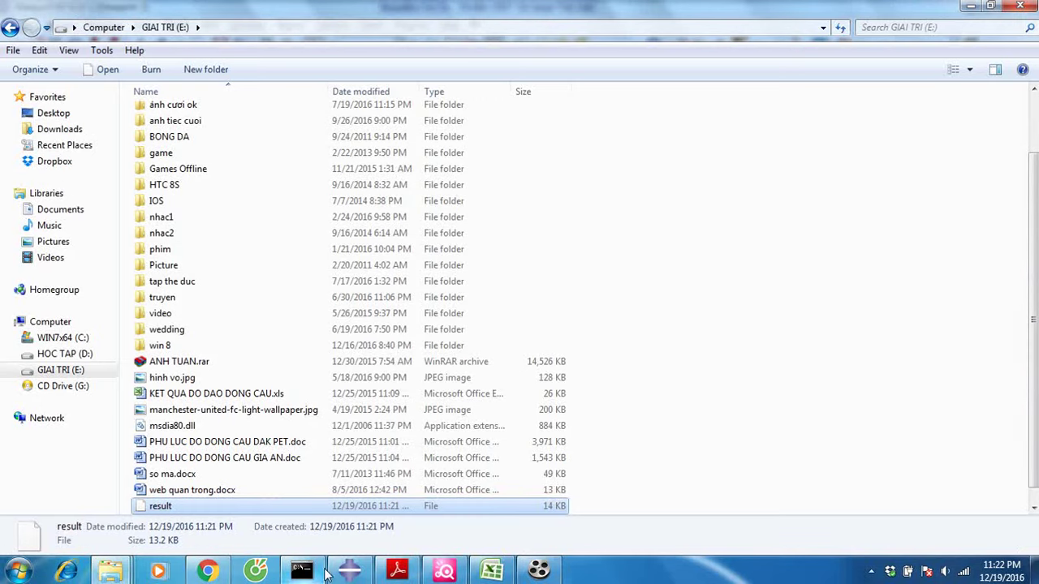
Switch back to Abaqus/CAE and open the field output report settings again
left_click(350, 572)
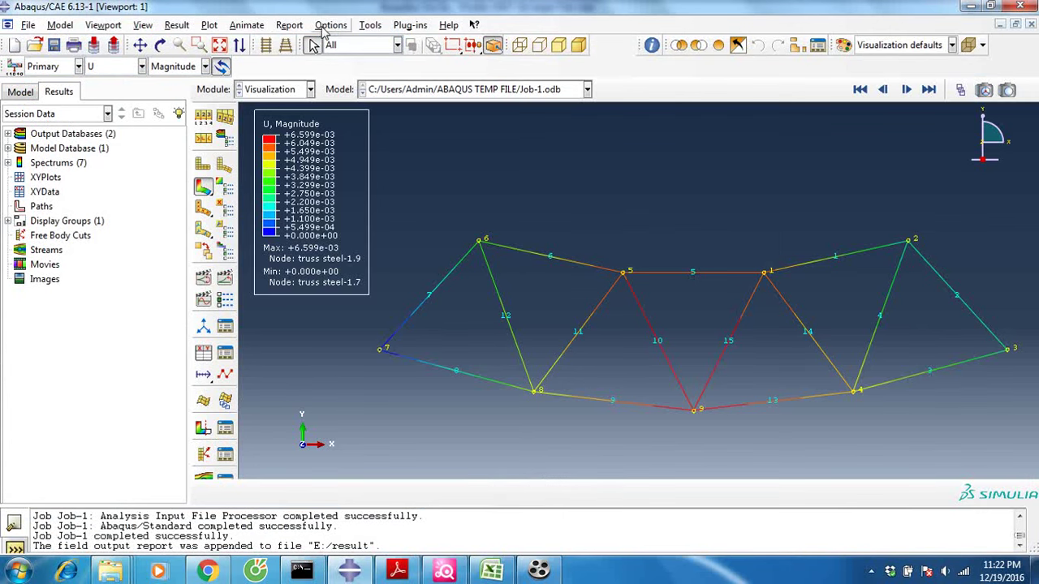
left_click(290, 25)
left_click(316, 58)
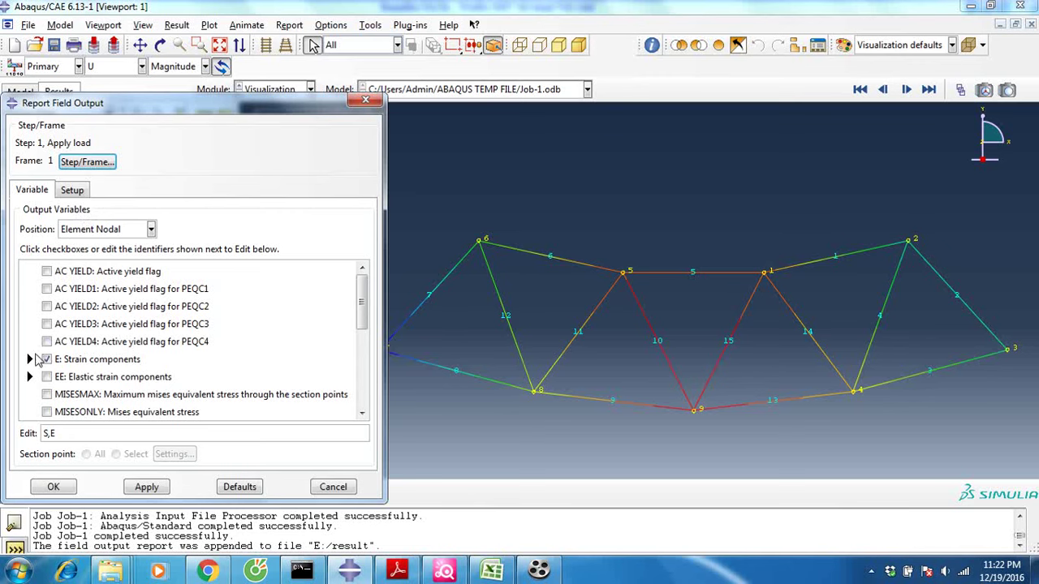
Remove the stress components S and strain components E from the report's output variables, and select the nodal force NFORC1 instead
left_click_drag(363, 315, 351, 403)
left_click(46, 392)
left_click_drag(362, 388, 366, 326)
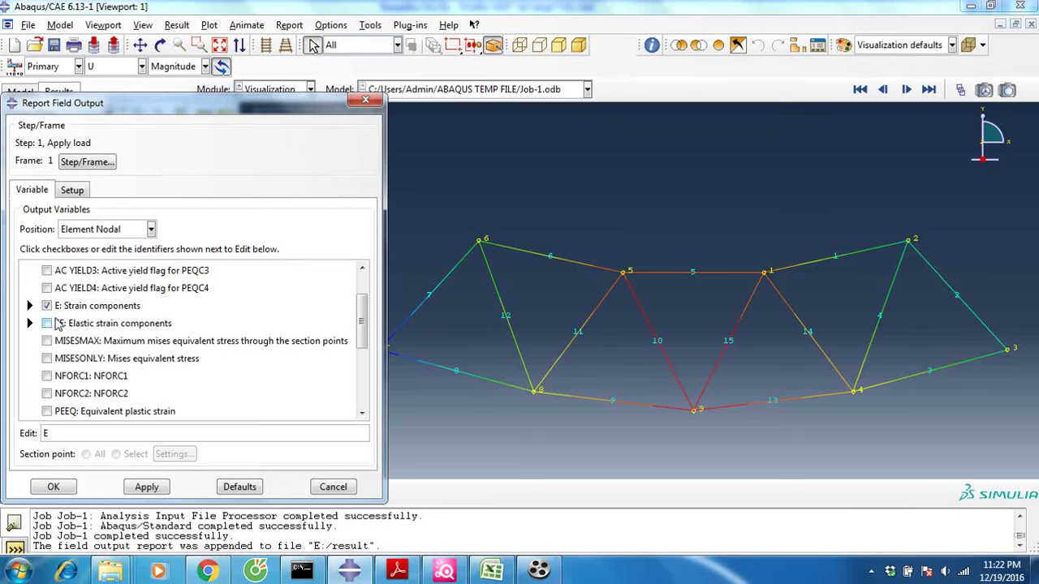
left_click(52, 309)
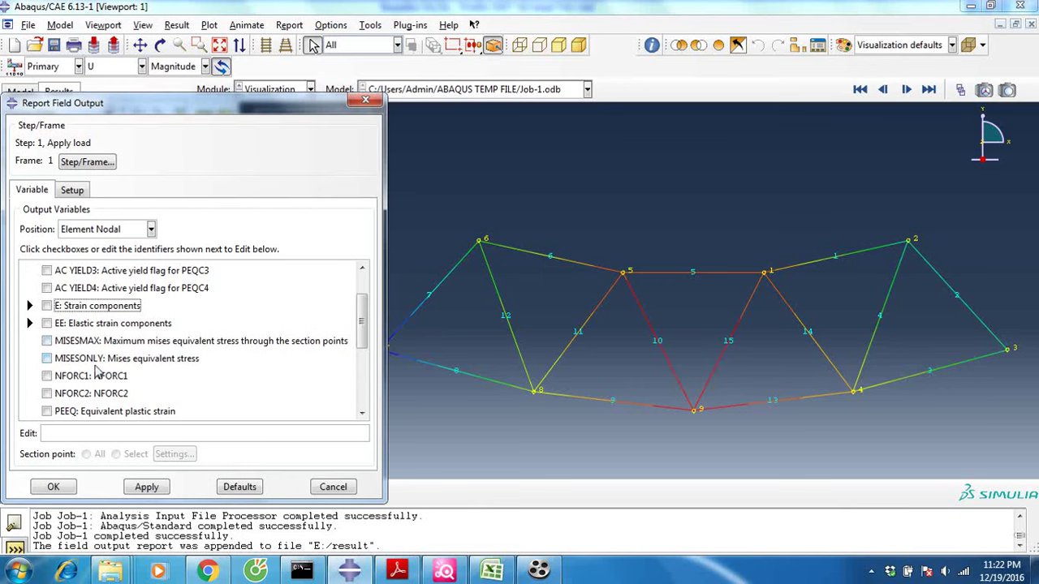
left_click(47, 377)
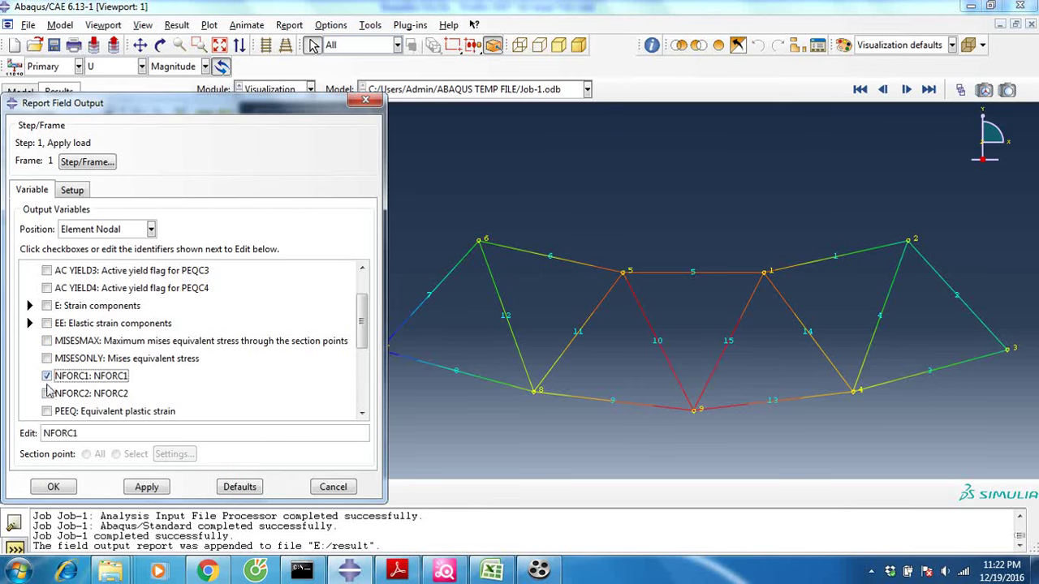